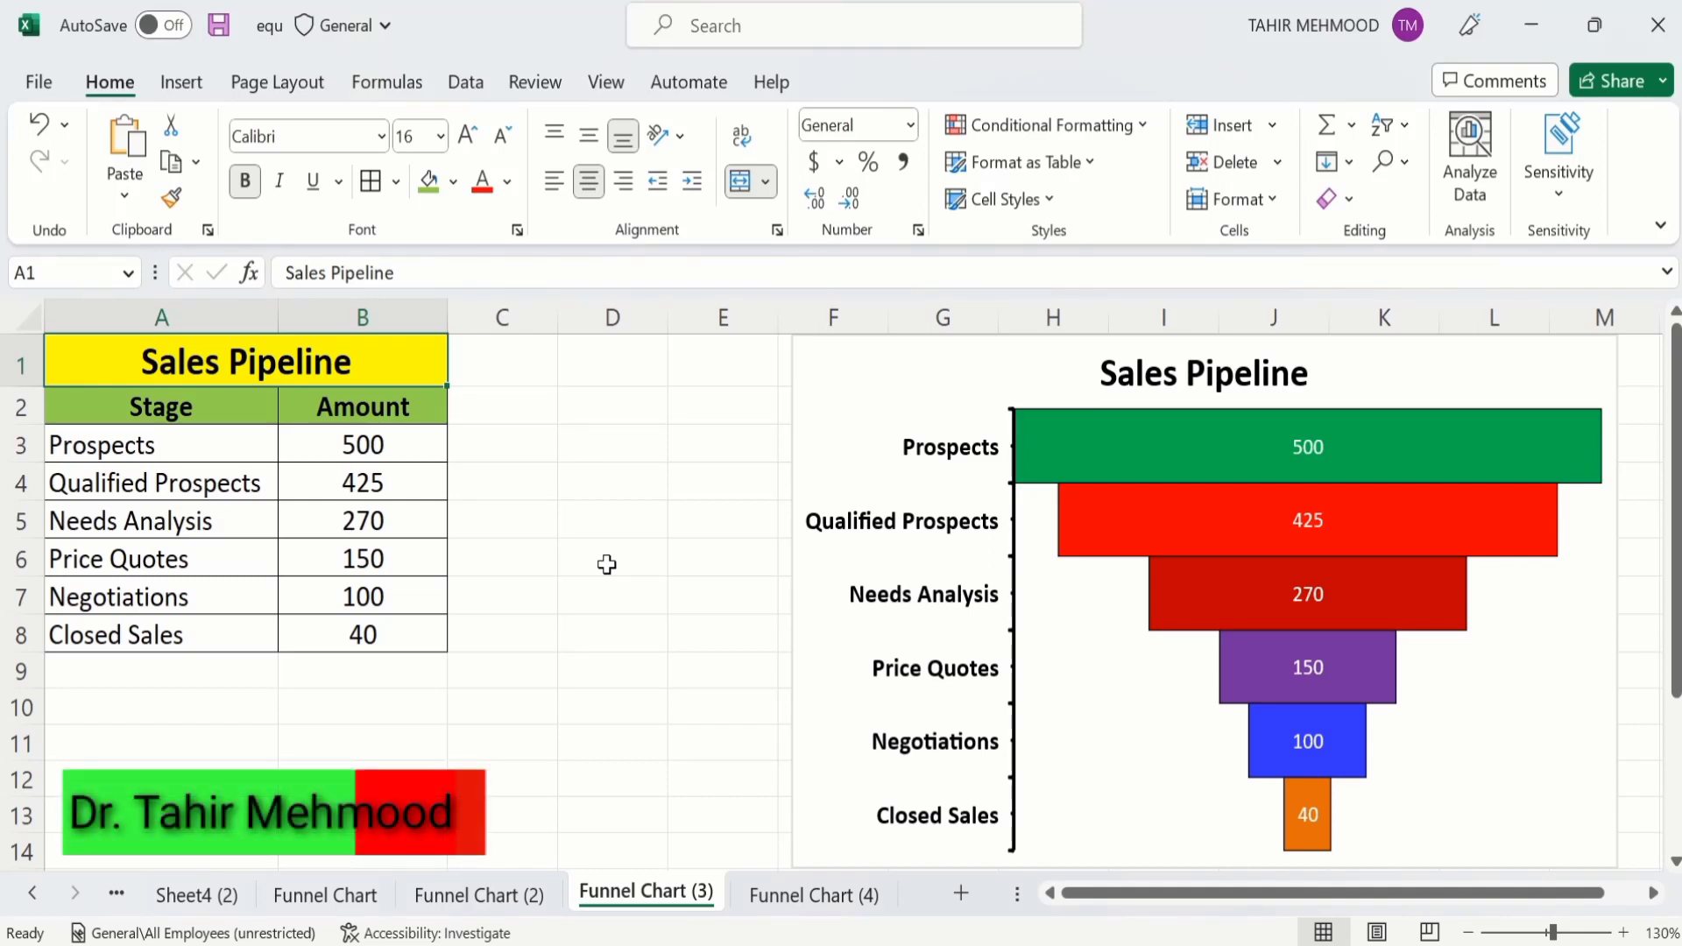
# Switch to the Funnel Chart (4) sheet with the Sales Pipeline stage and amount table.
pyautogui.moveTo(1127, 432)
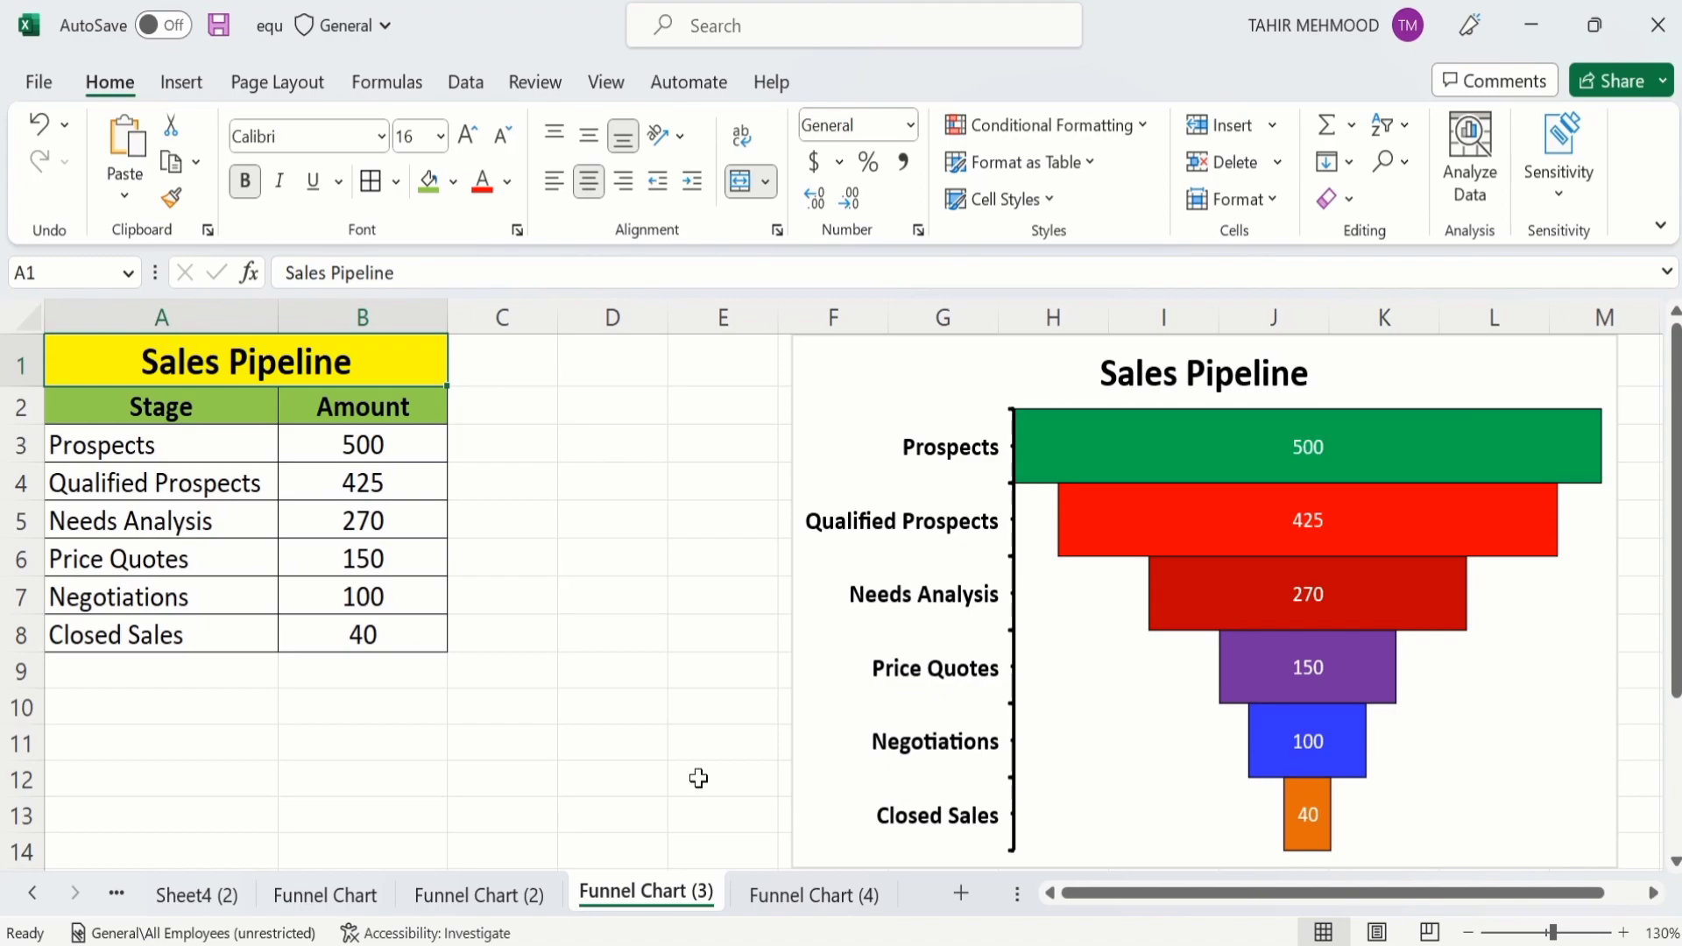
pyautogui.click(766, 895)
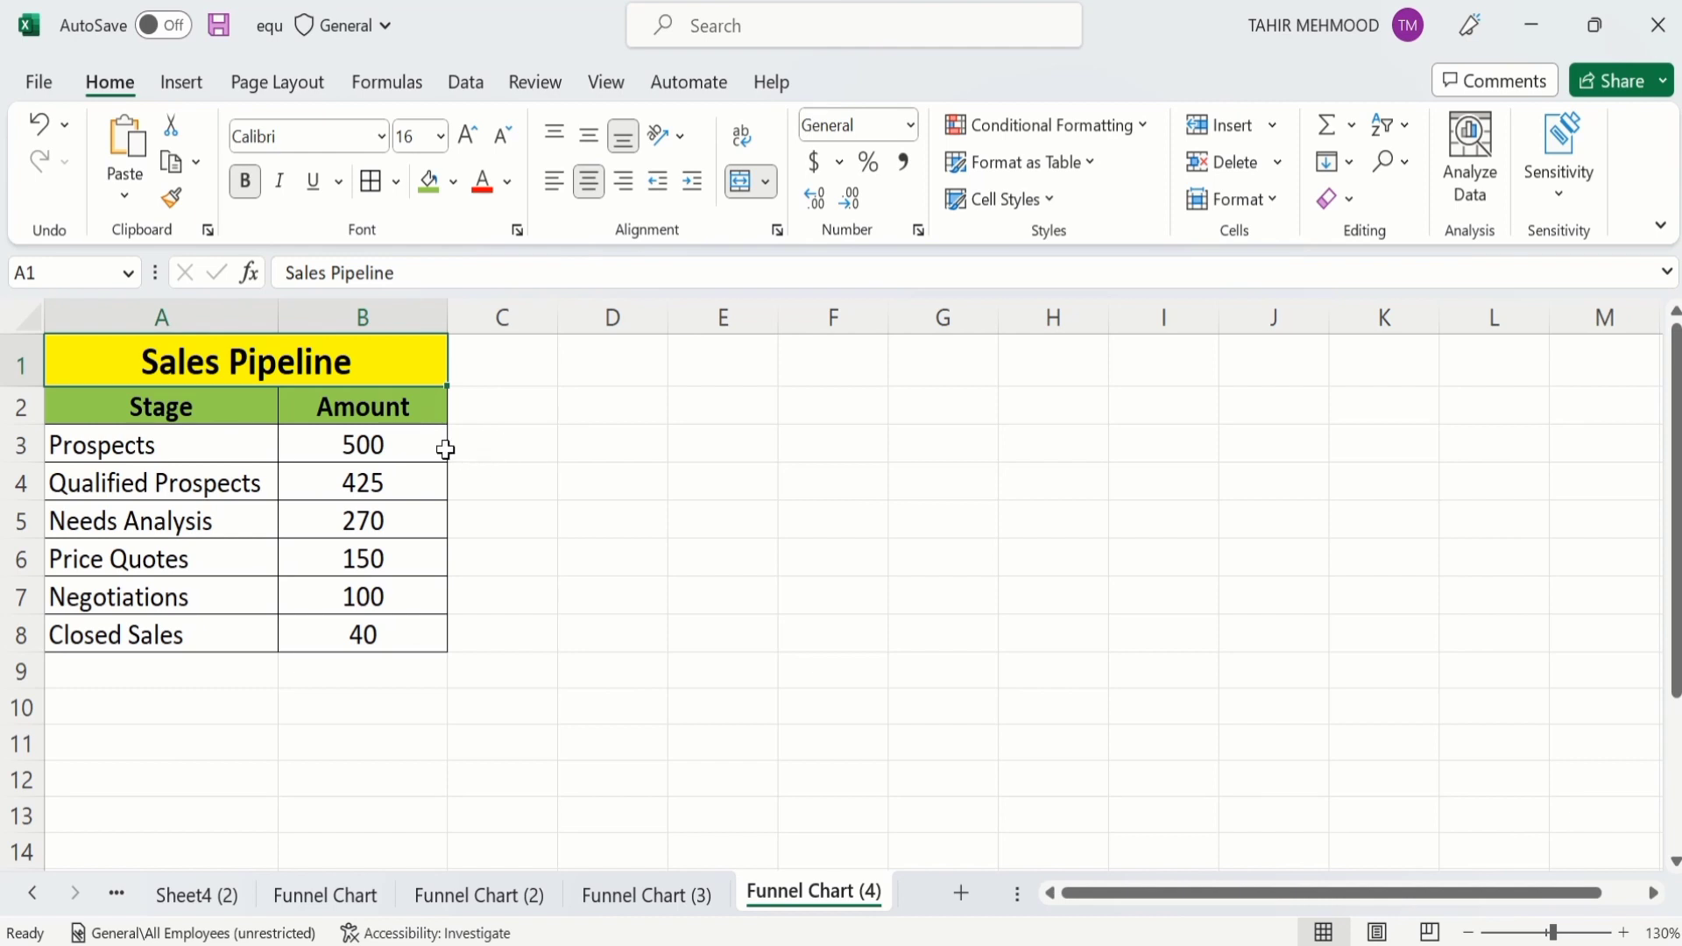
# Insert a Funnel chart from the Stage and Amount range A2:B8.
pyautogui.click(411, 639)
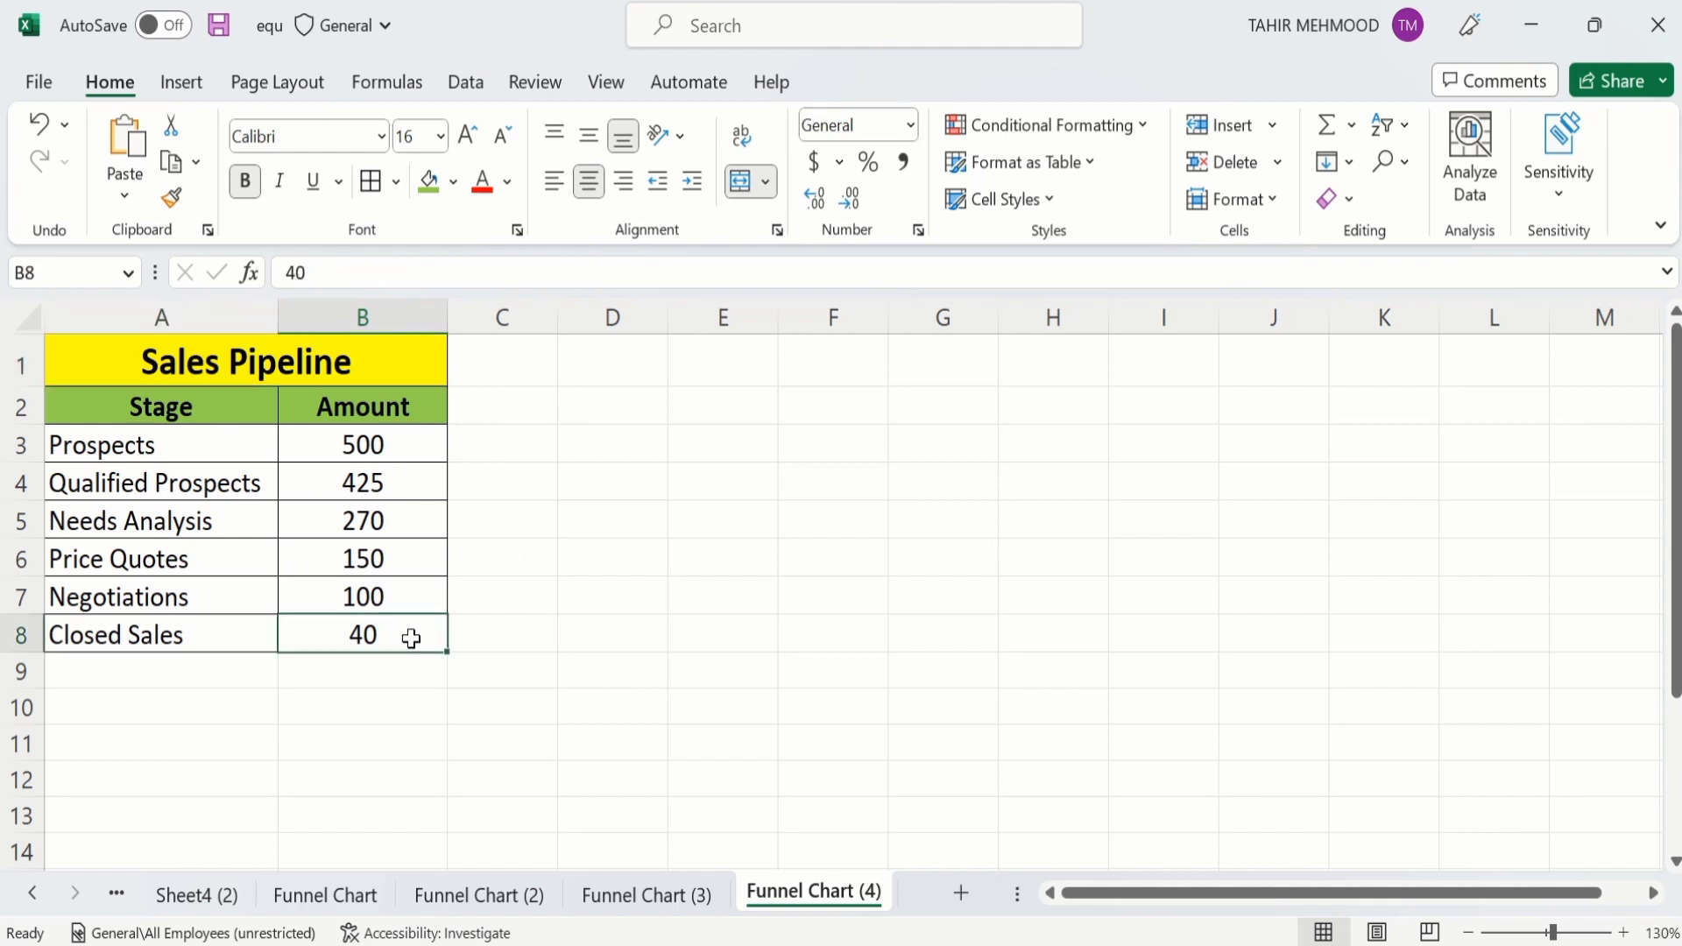
pyautogui.moveTo(411, 638); pyautogui.dragTo(204, 420)
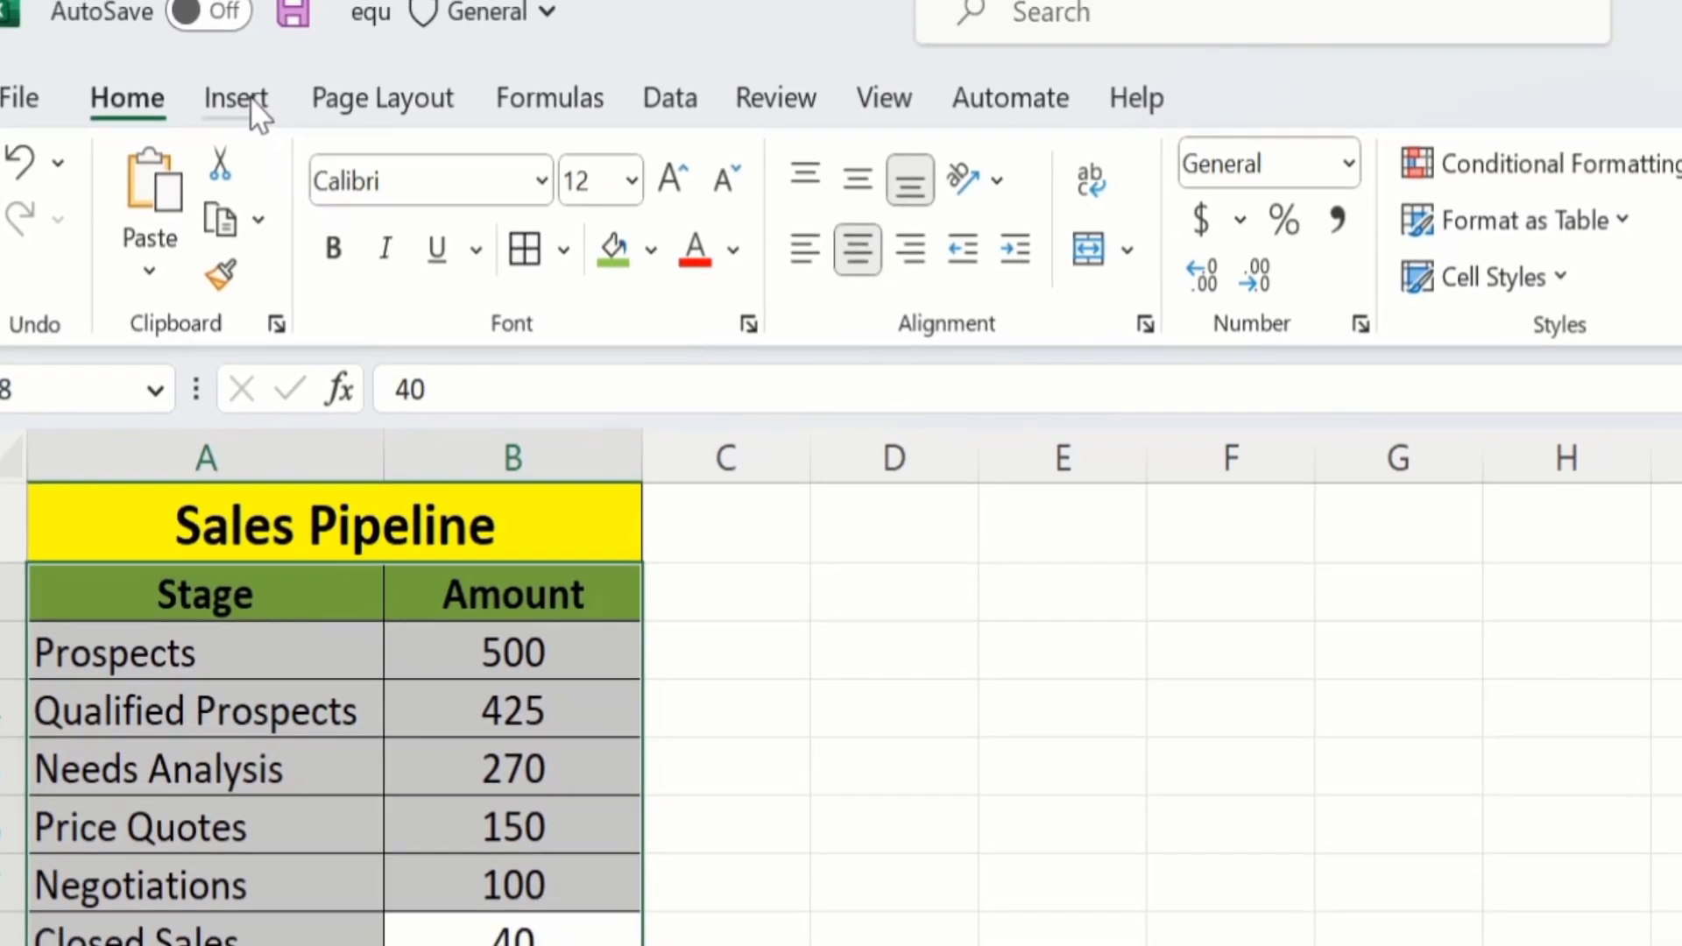
pyautogui.click(181, 82)
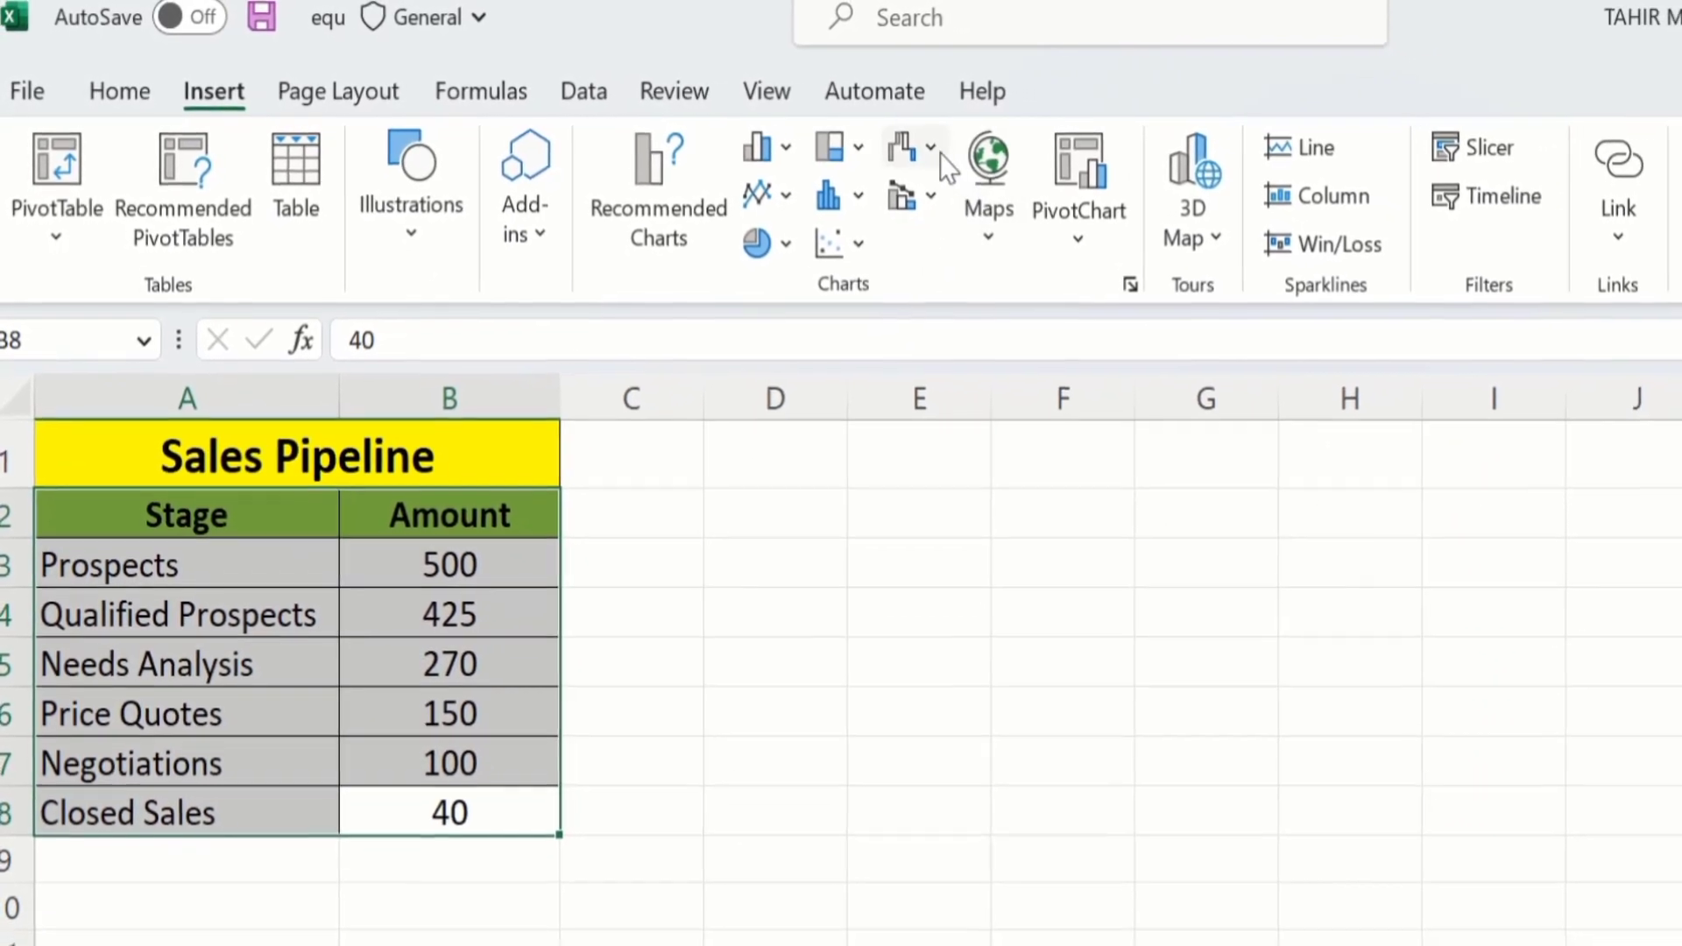
pyautogui.click(932, 150)
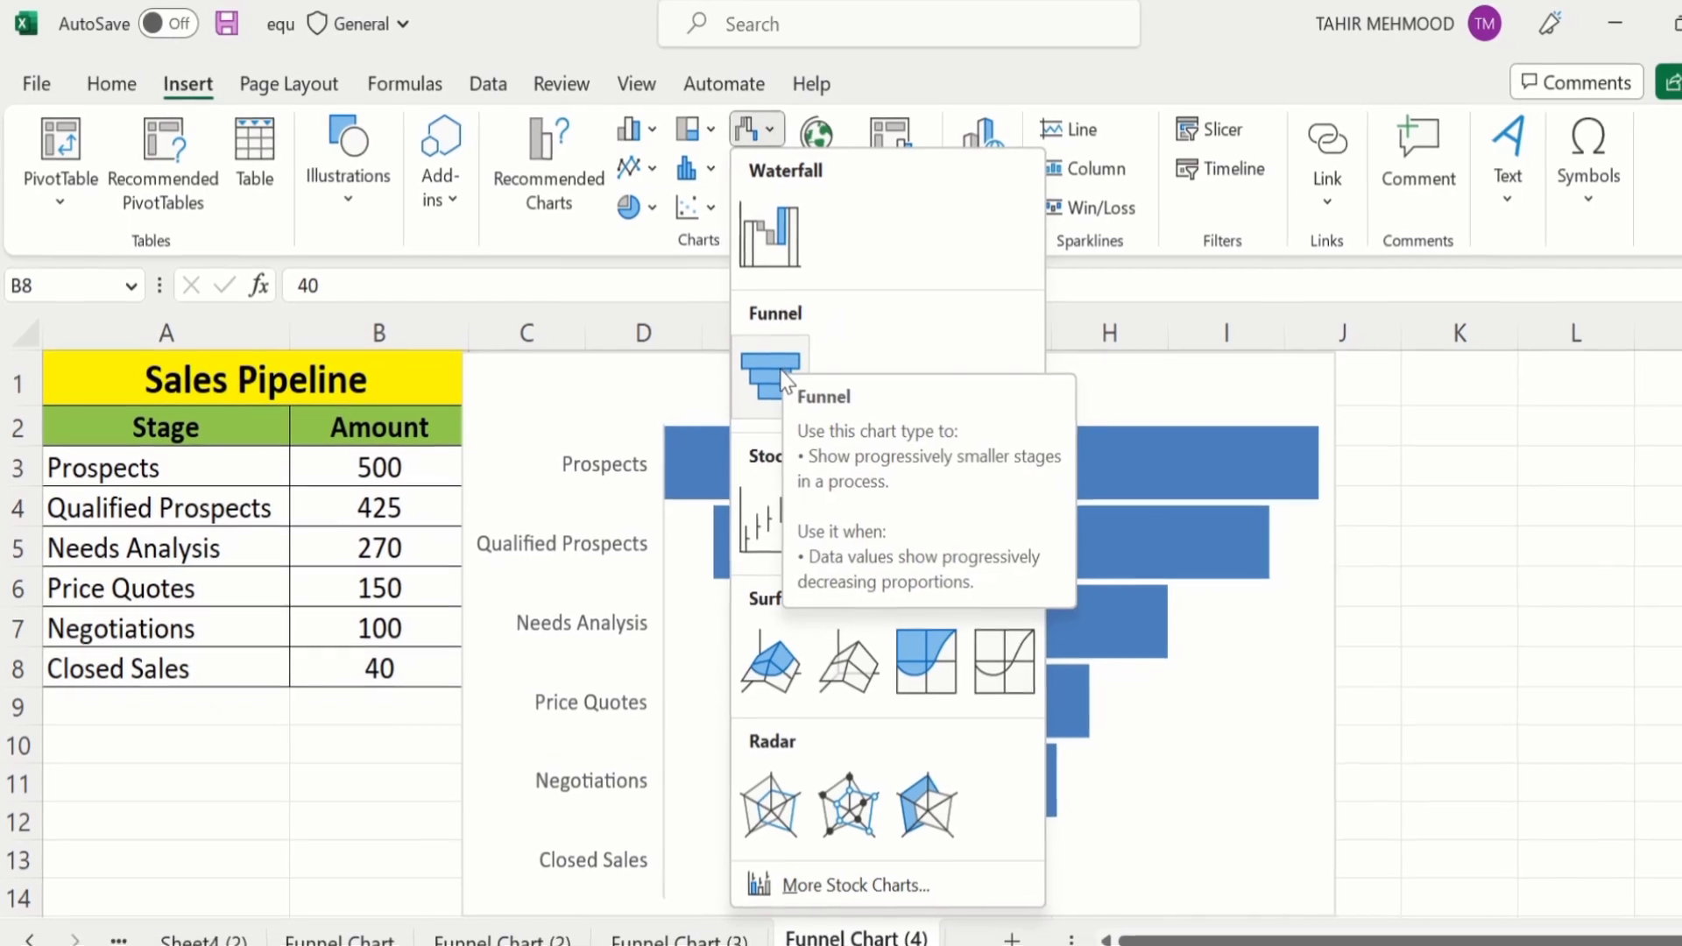
pyautogui.click(771, 368)
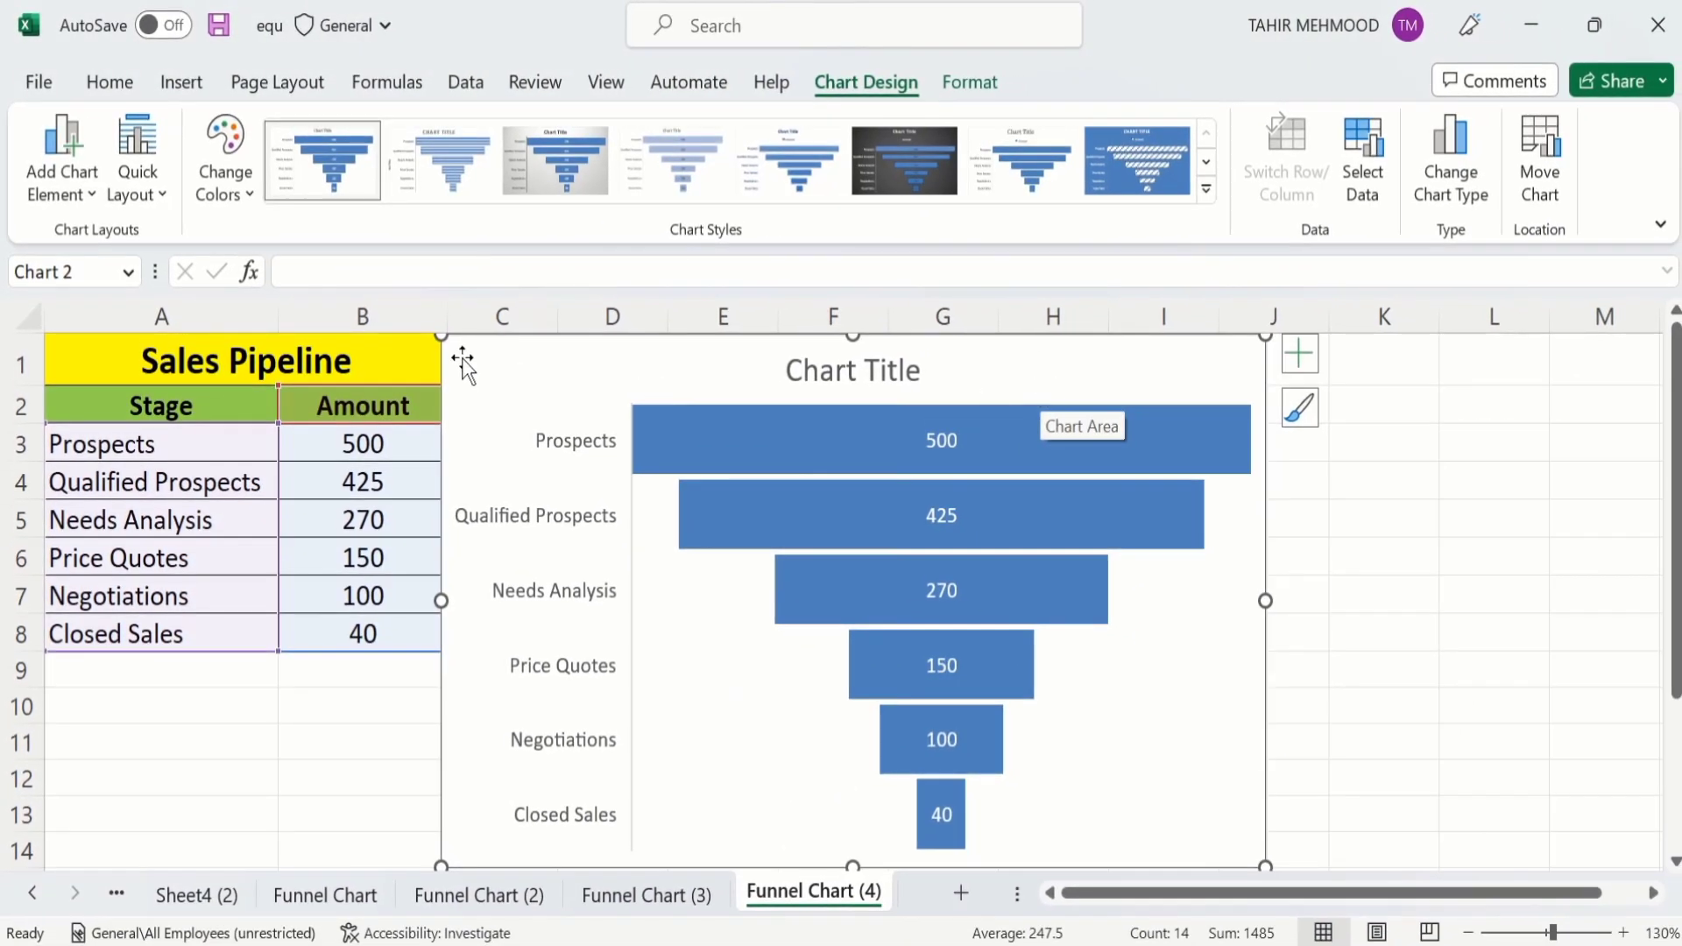
# Move the funnel chart right so it starts at column D.
pyautogui.moveTo(462, 359); pyautogui.dragTo(639, 361)
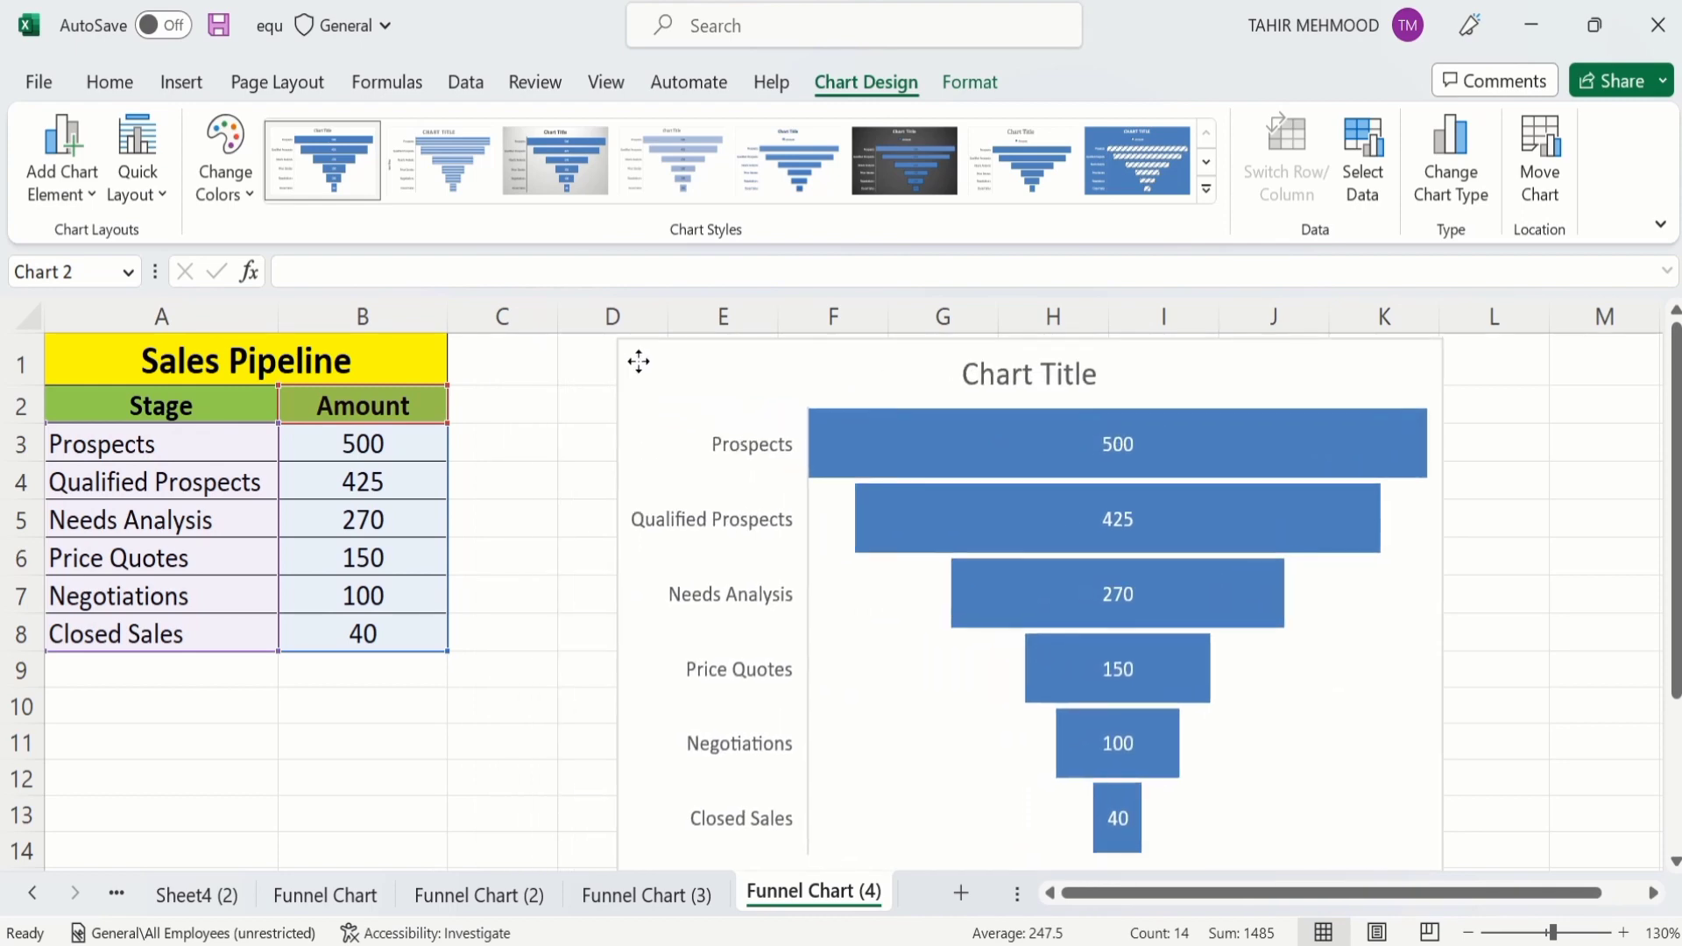
pyautogui.click(617, 895)
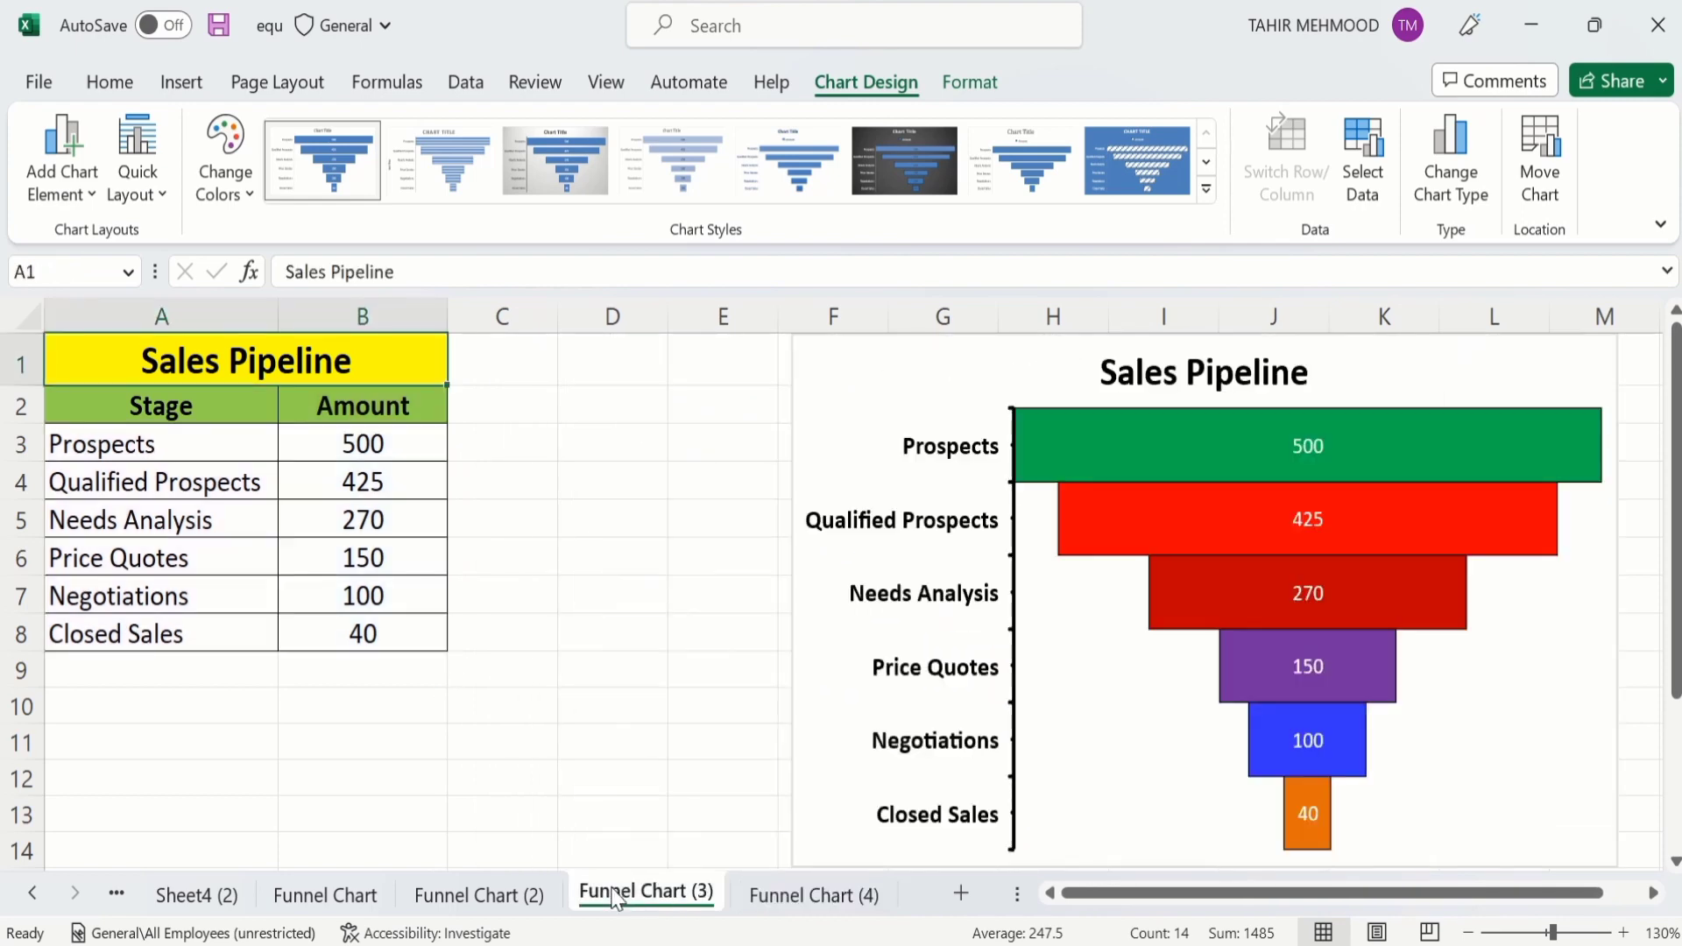
pyautogui.click(771, 894)
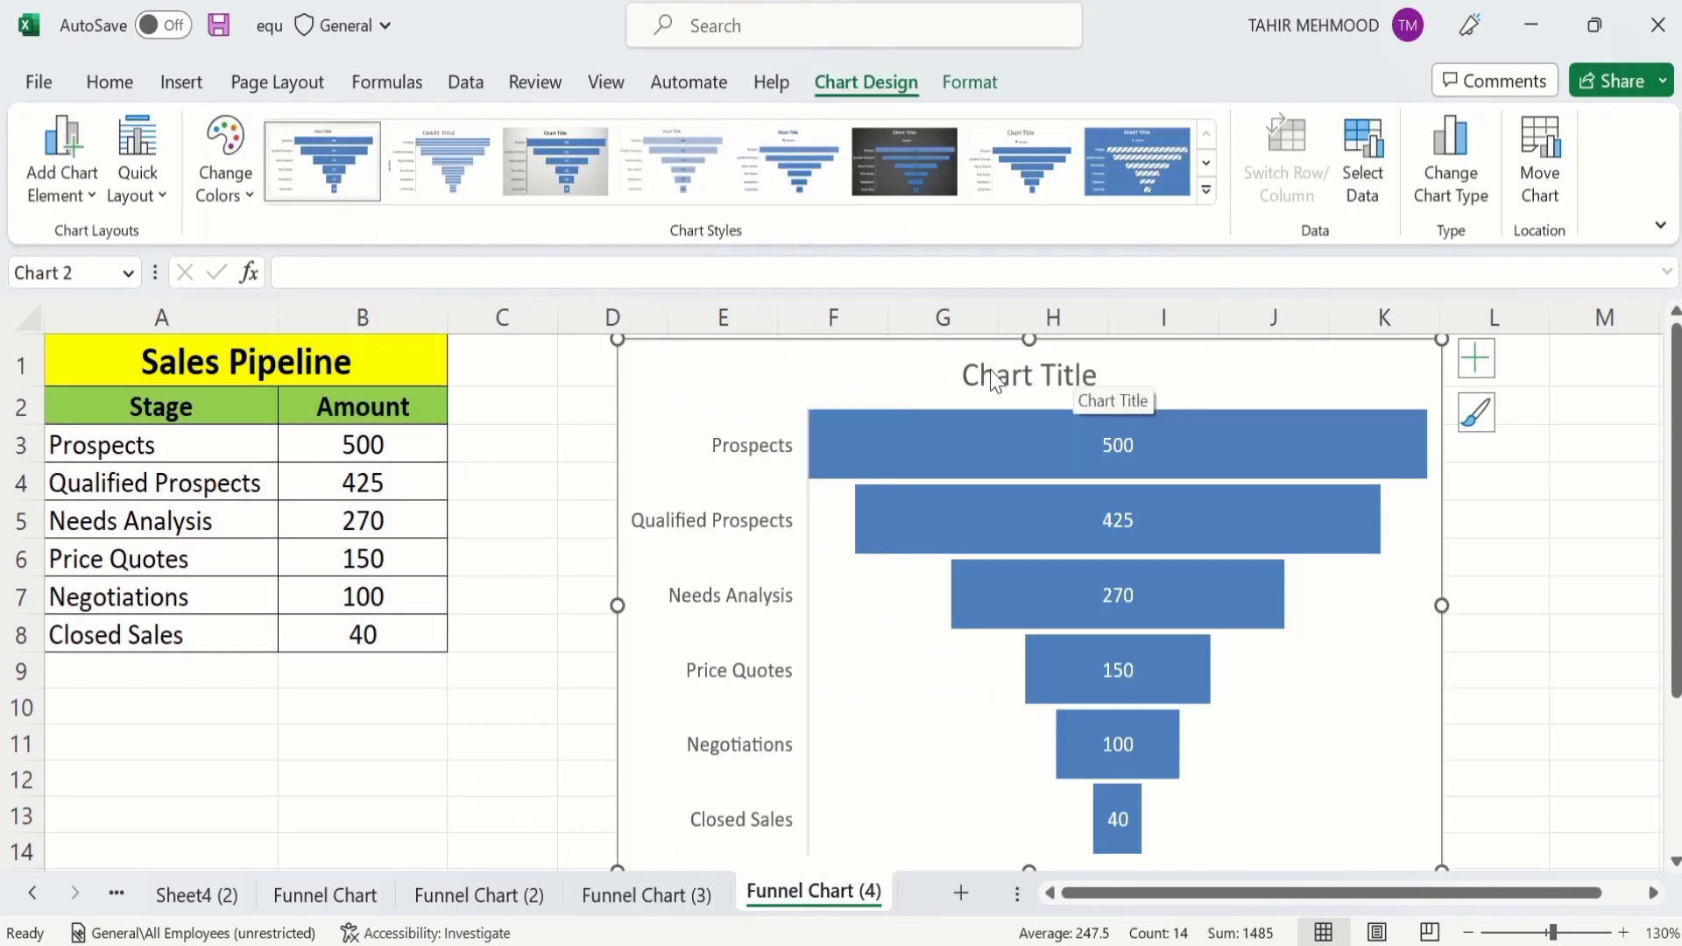
# Replace the default chart title text with 'Sales Pipeline'.
pyautogui.click(994, 375)
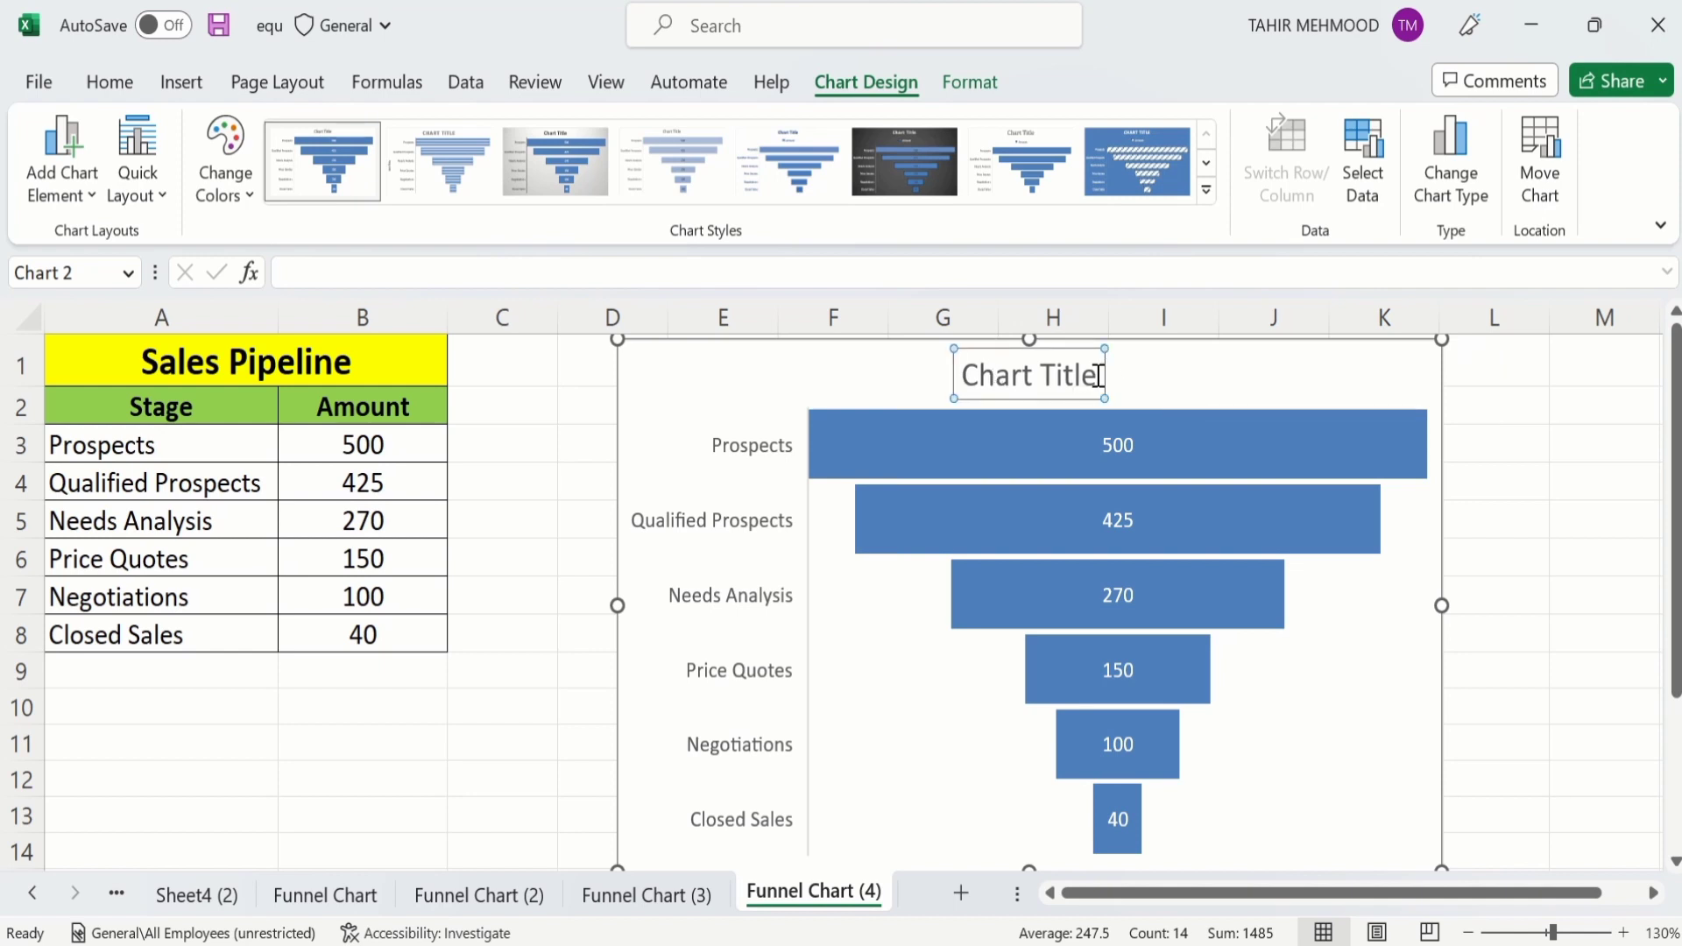
pyautogui.click(1099, 376)
pyautogui.press('BackSpace')
pyautogui.press('BackSpace')
pyautogui.press('BackSpace')
pyautogui.press('BackSpace')
pyautogui.press('BackSpace')
pyautogui.press('BackSpace')
pyautogui.press('BackSpace')
pyautogui.press('BackSpace')
pyautogui.press('BackSpace')
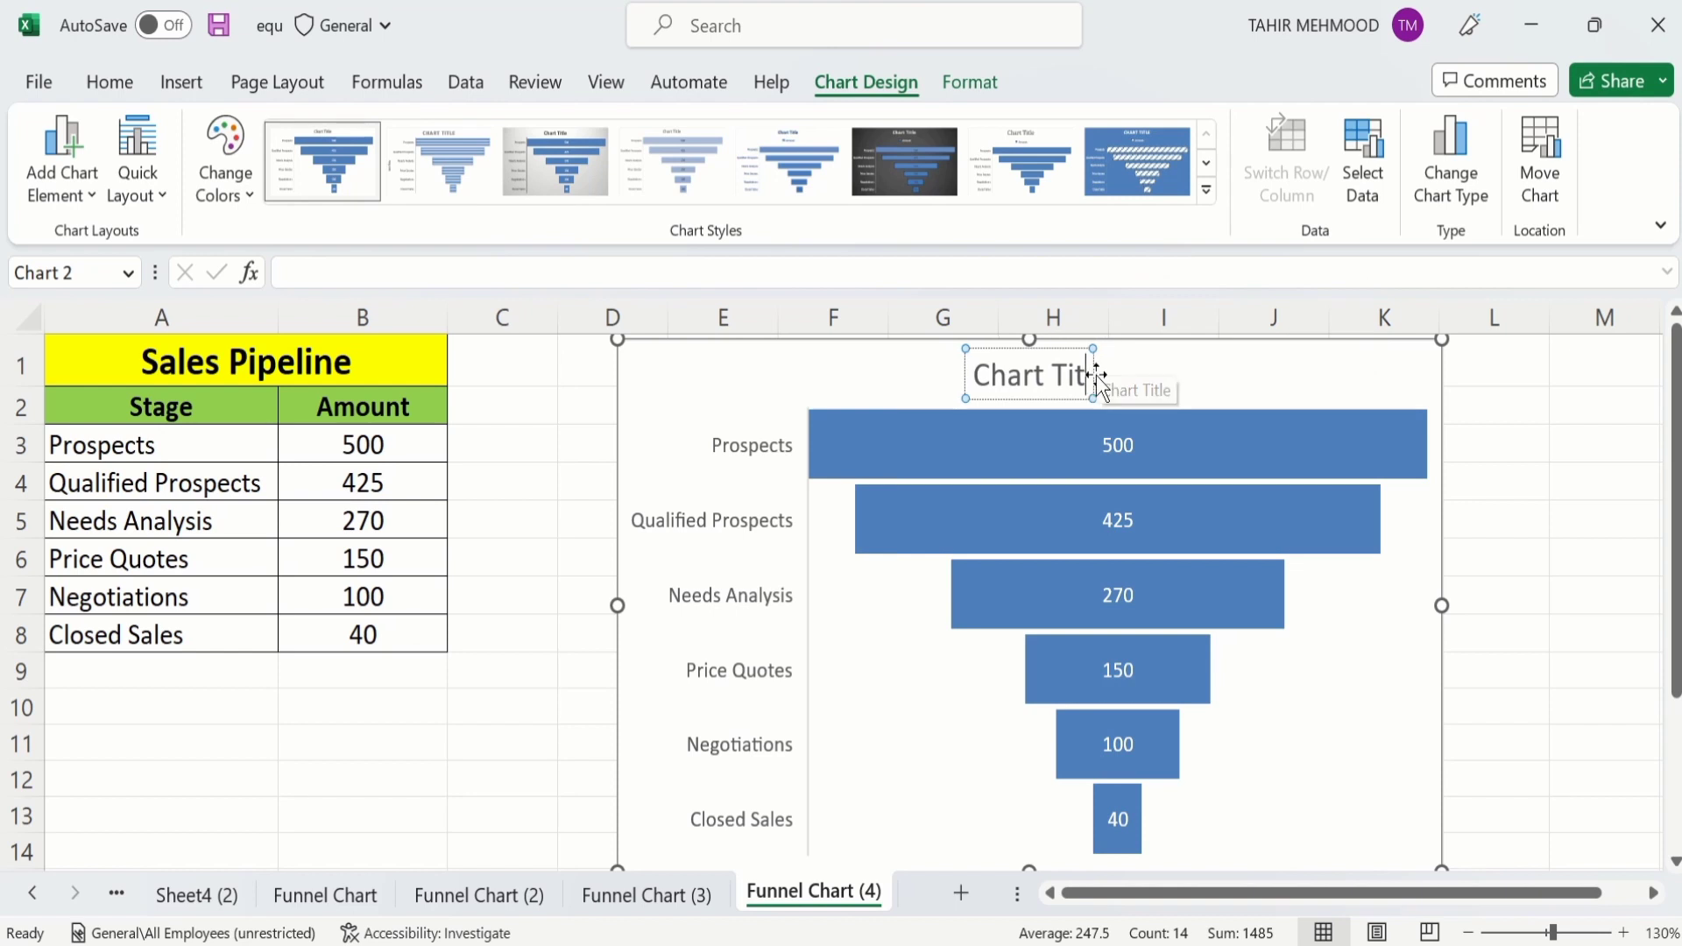
pyautogui.press('BackSpace')
pyautogui.press('BackSpace')
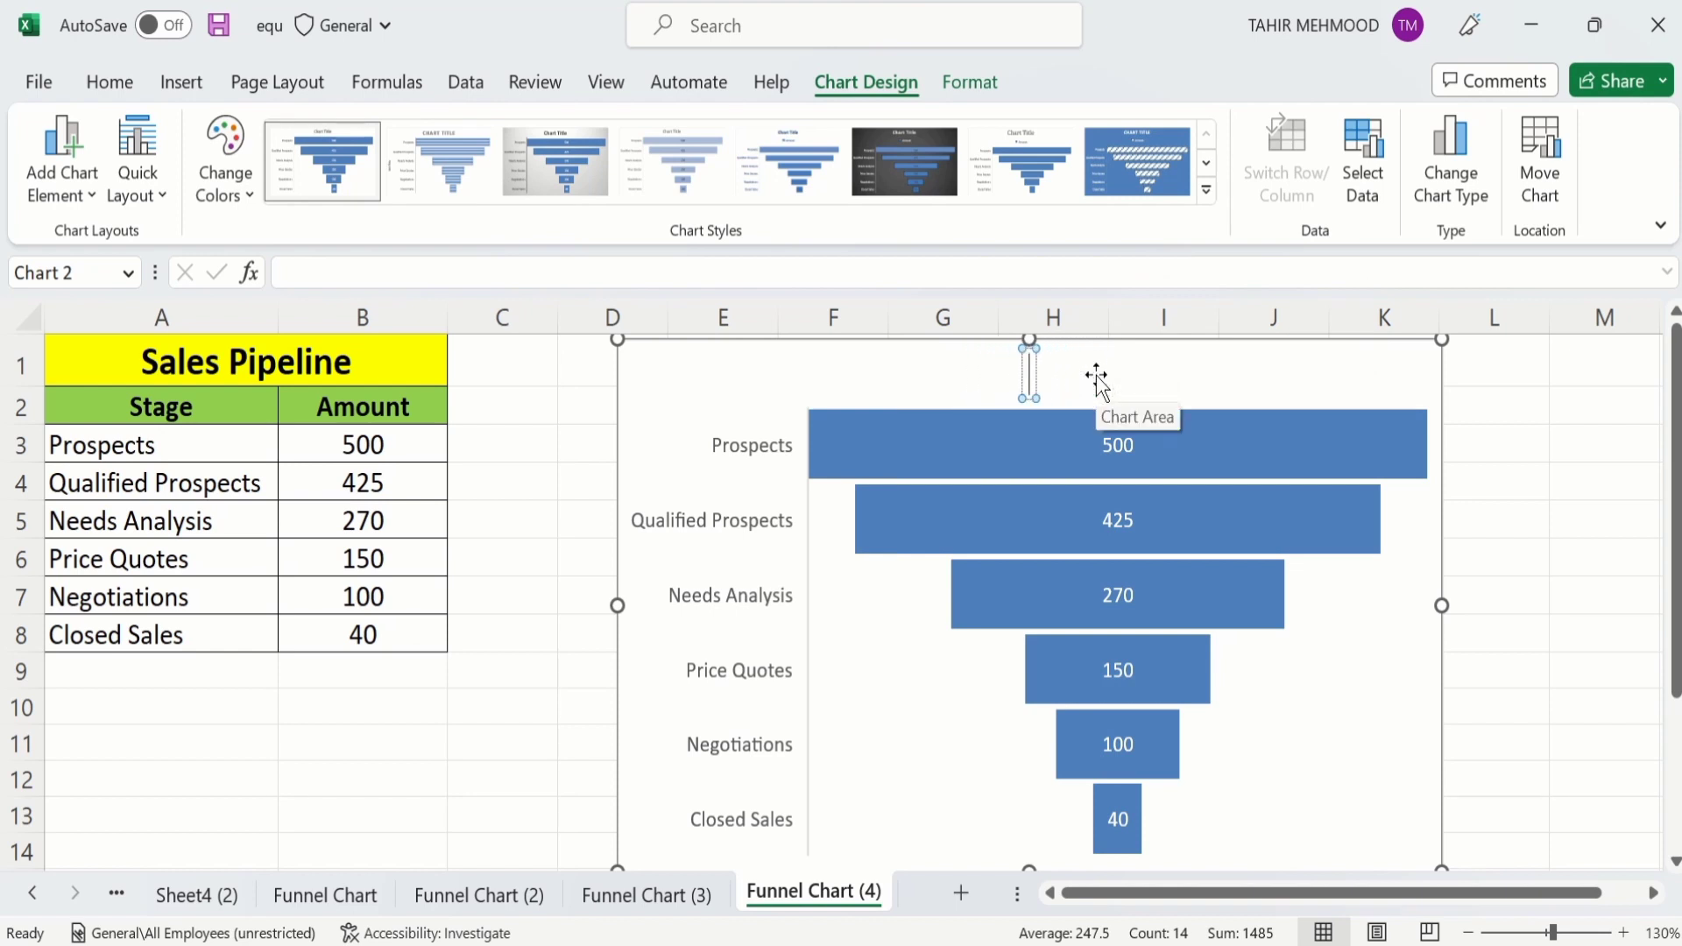
pyautogui.write('Sa')
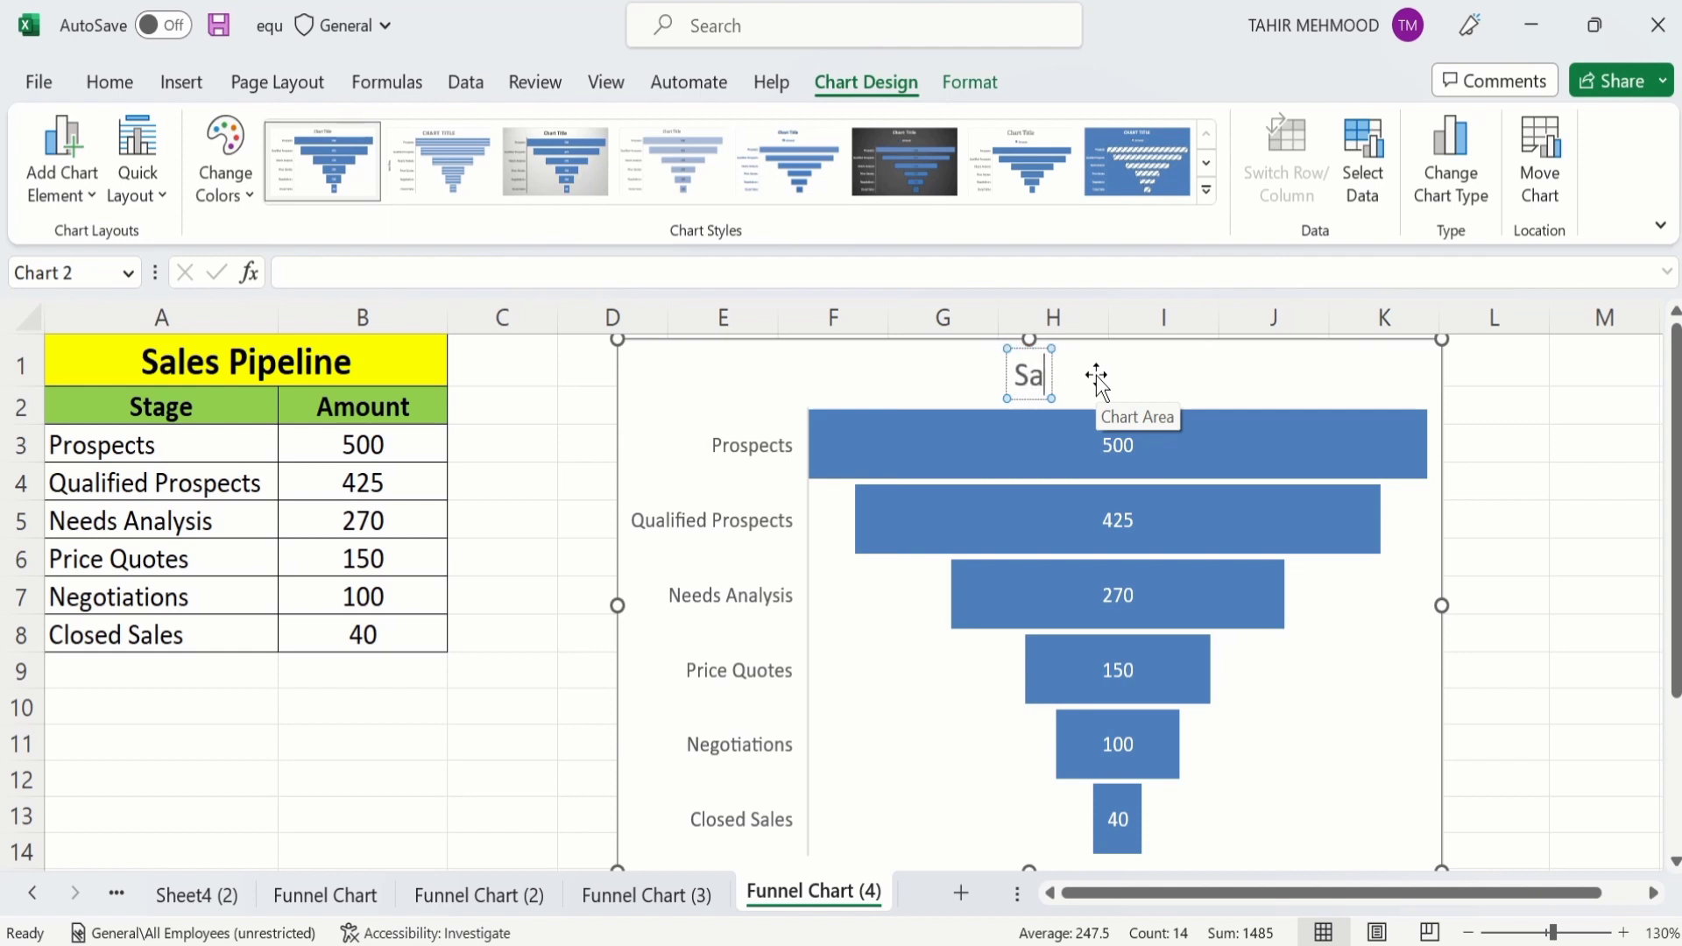
pyautogui.write('les')
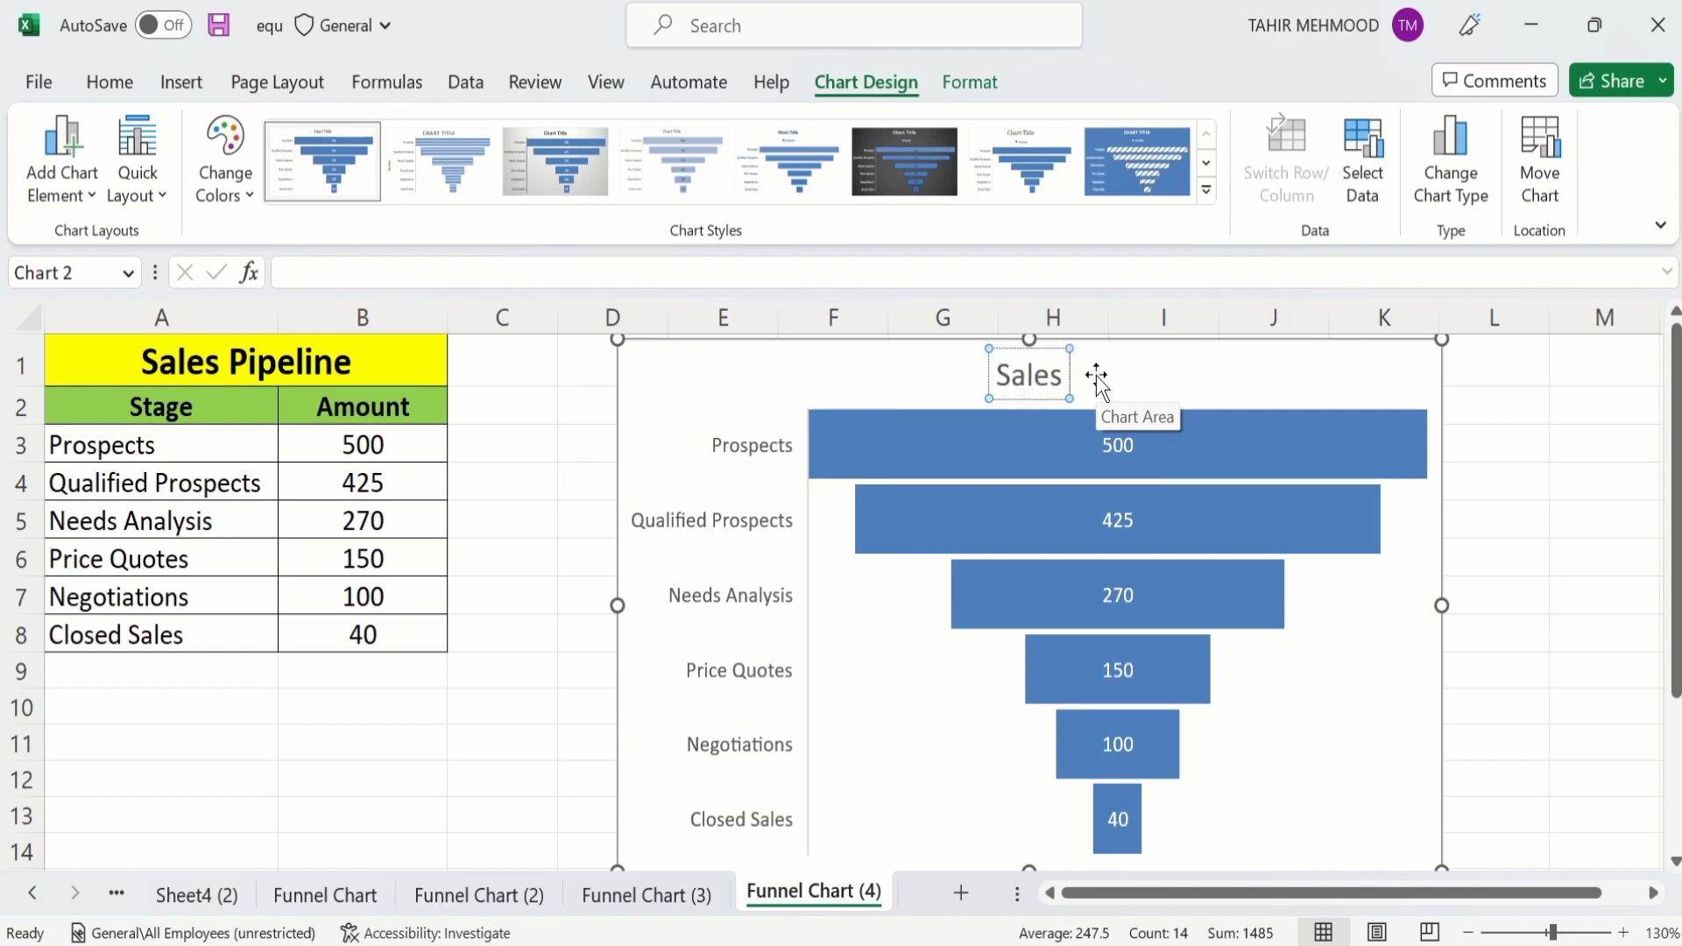
pyautogui.write(' P')
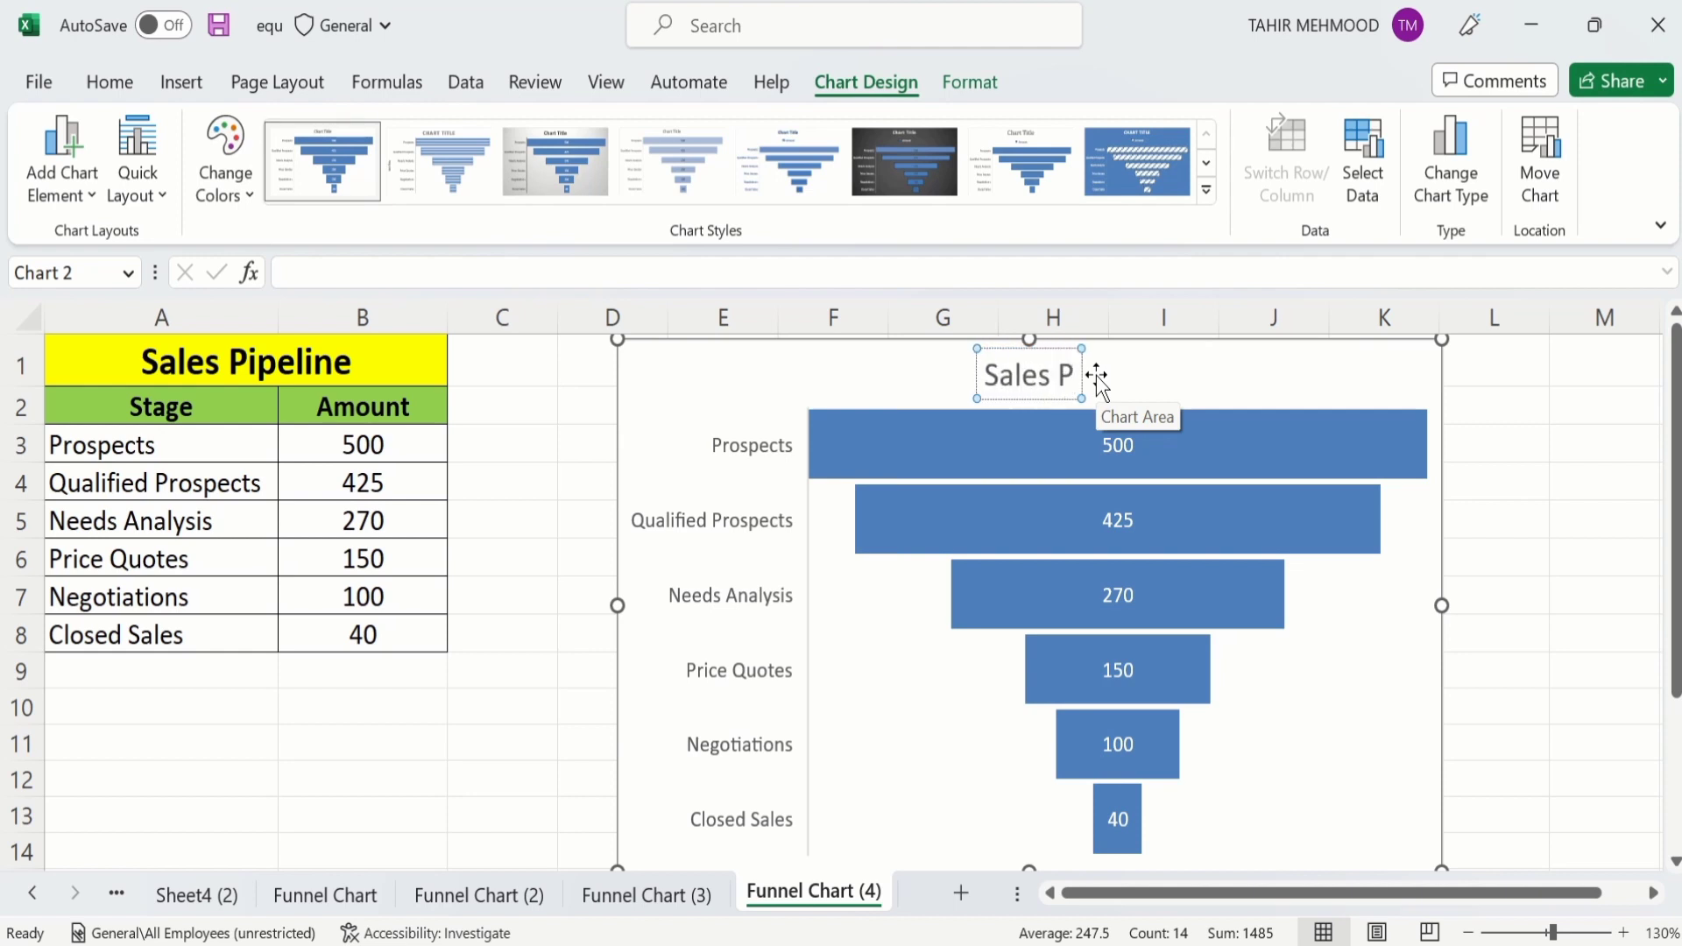
pyautogui.write('ipelin')
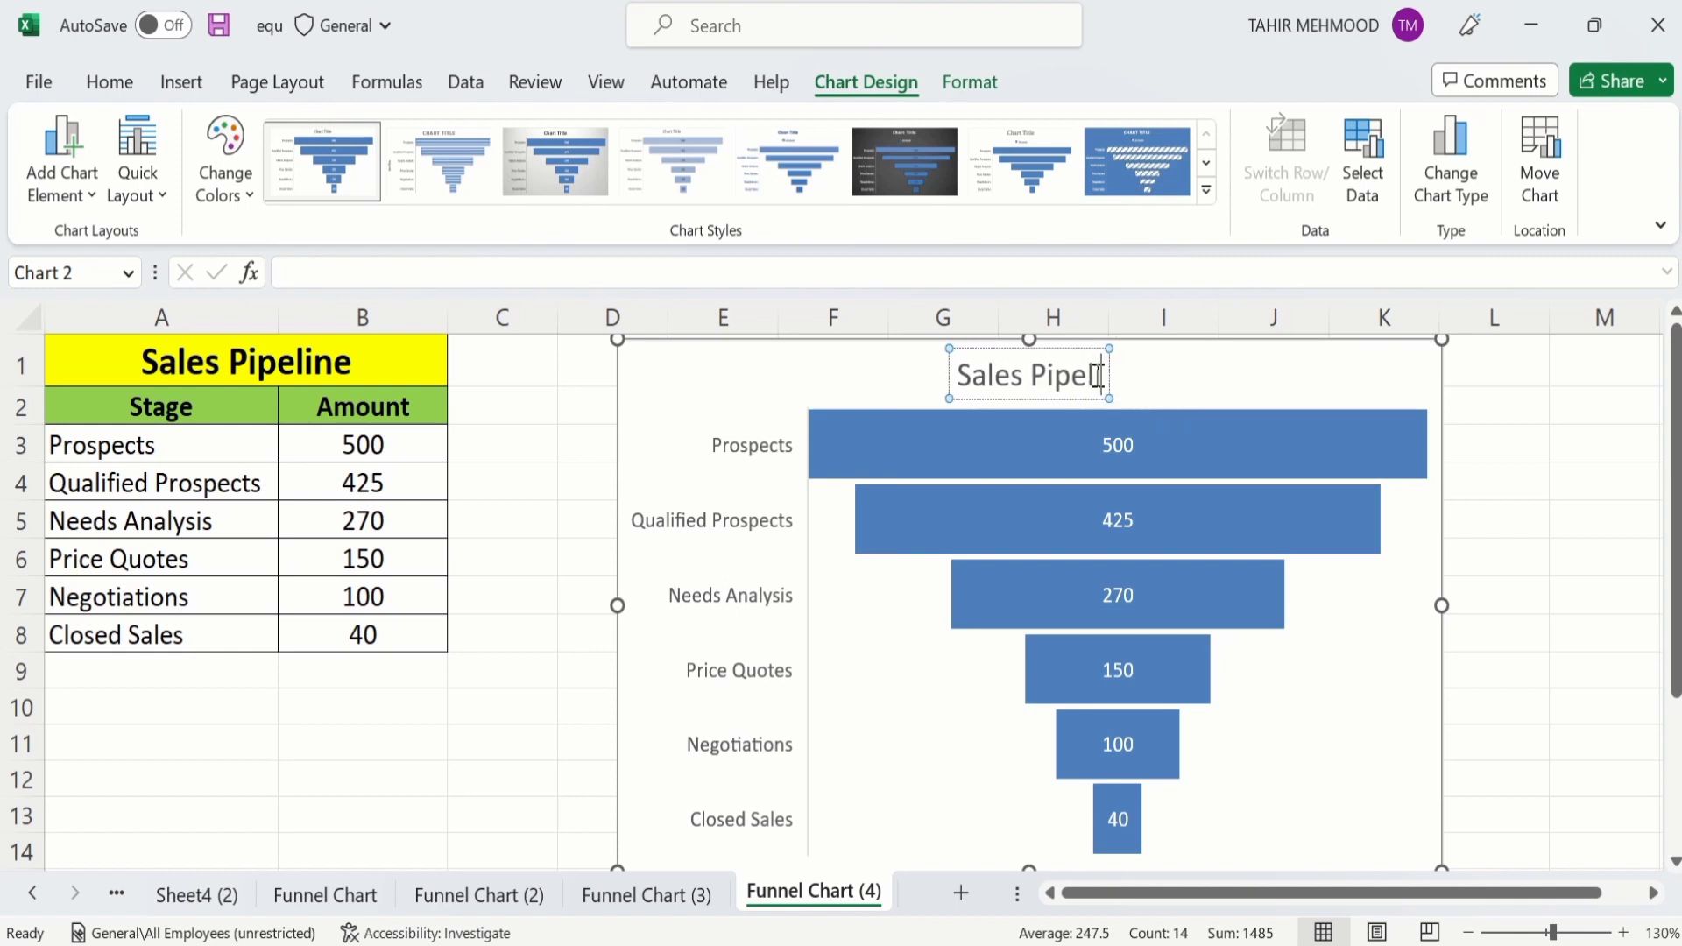
pyautogui.write('e')
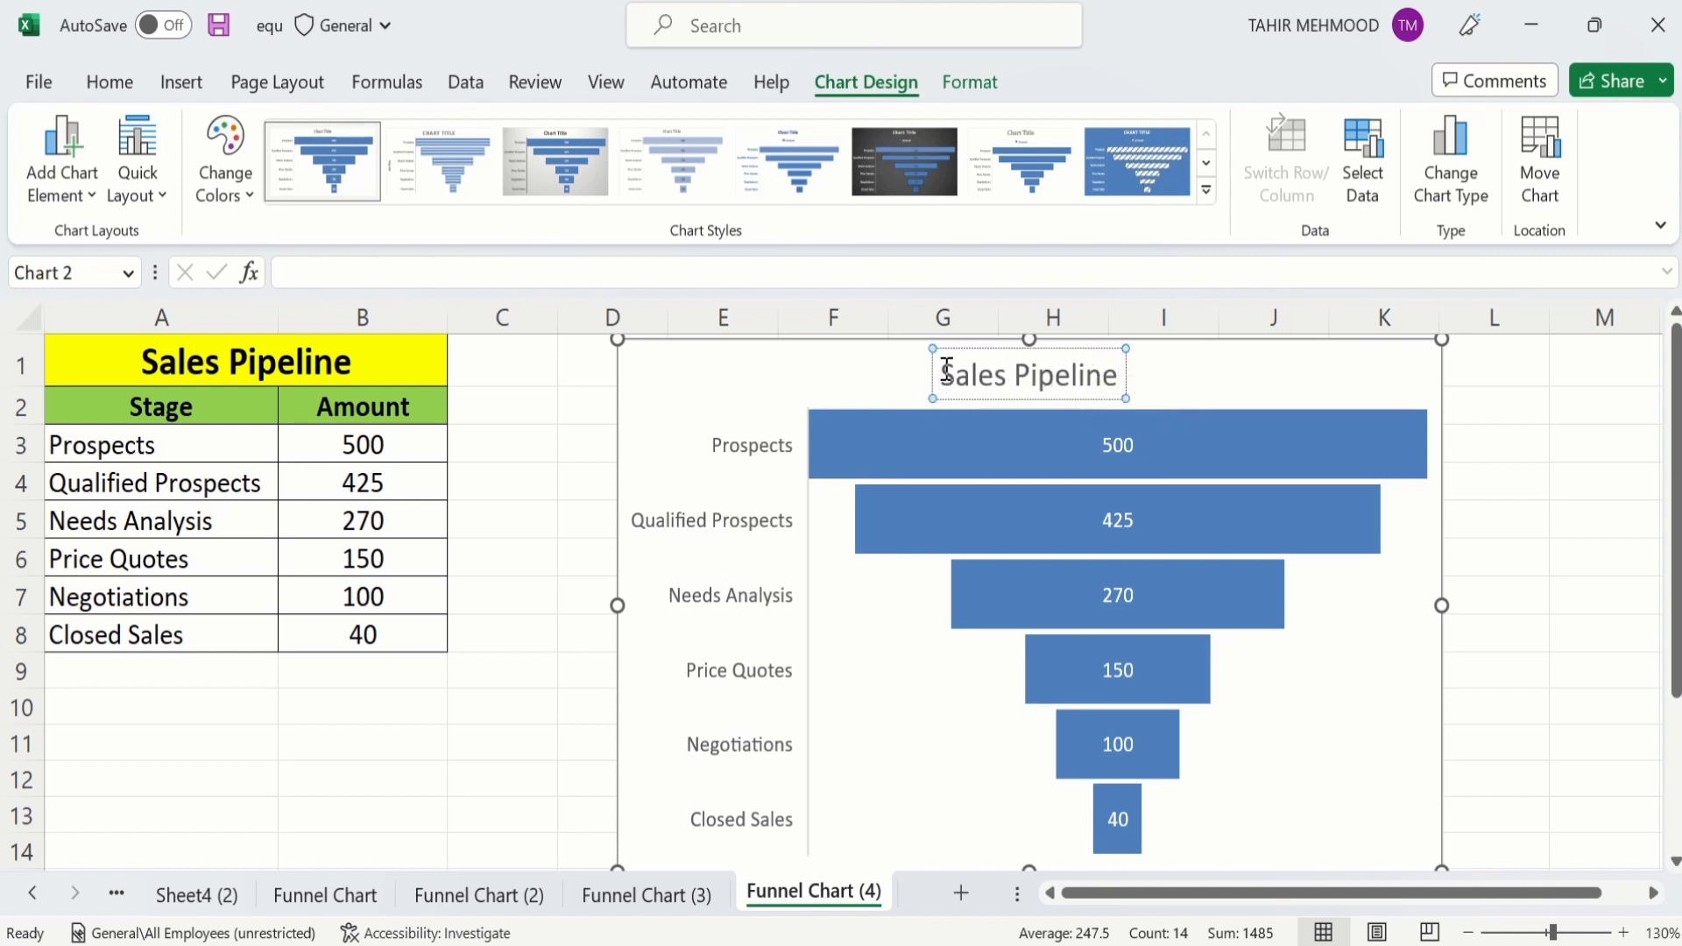
# Format the 'Sales Pipeline' title text as bold, black, 16 pt.
pyautogui.moveTo(947, 371); pyautogui.dragTo(1121, 375)
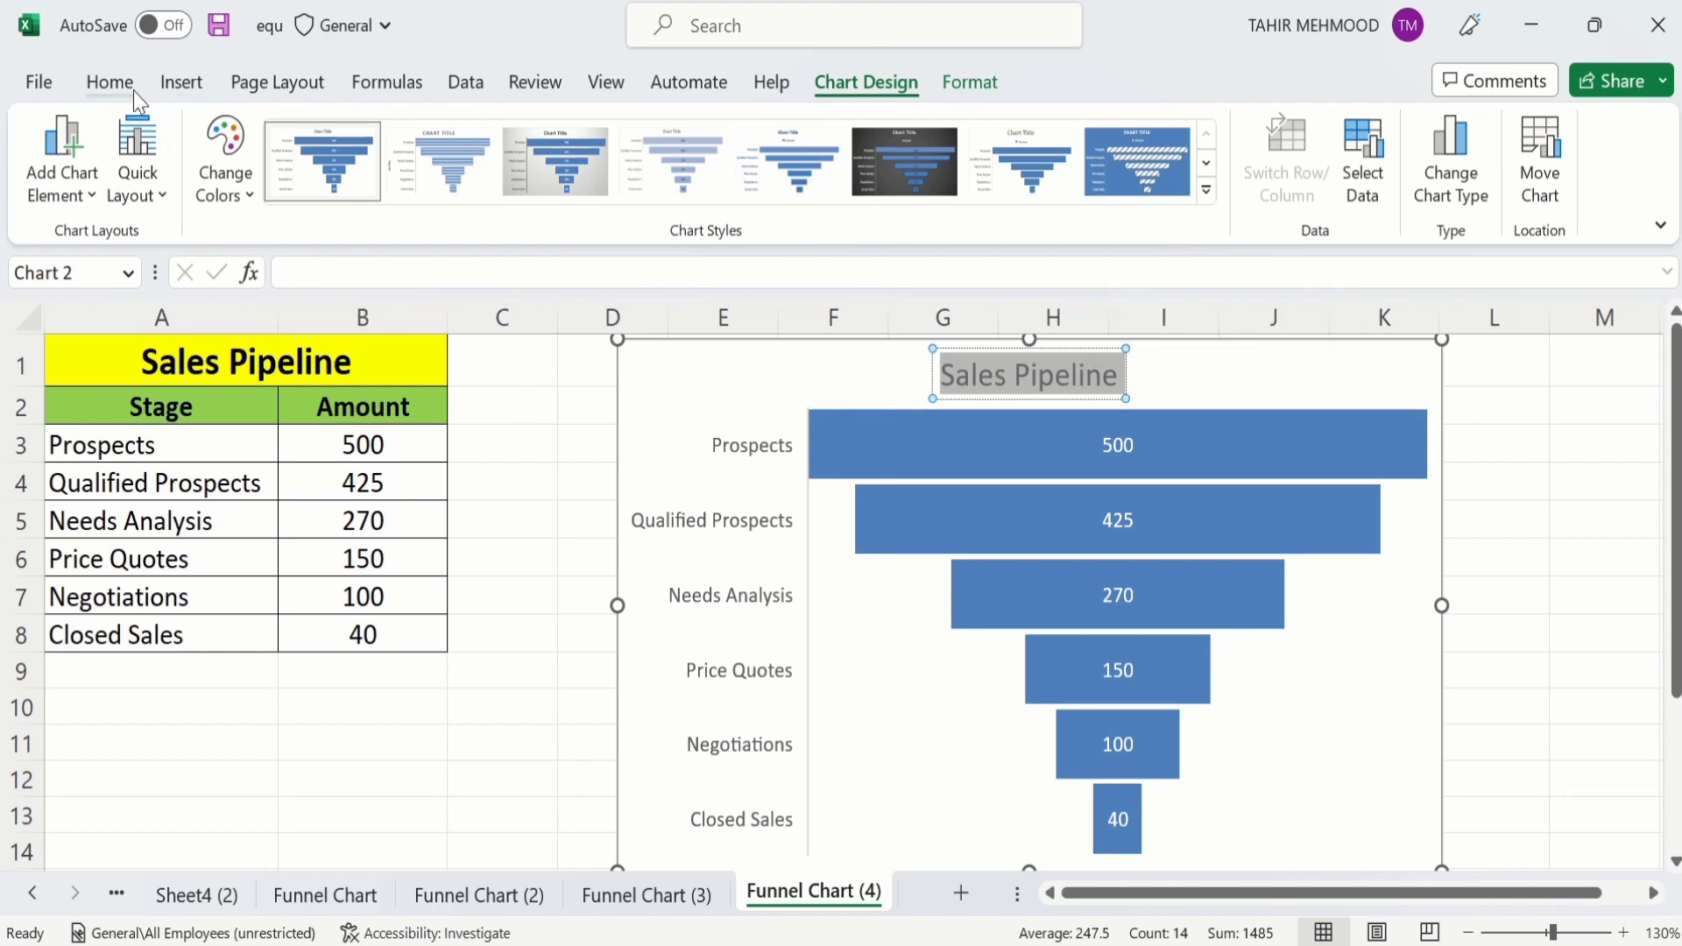
pyautogui.click(110, 83)
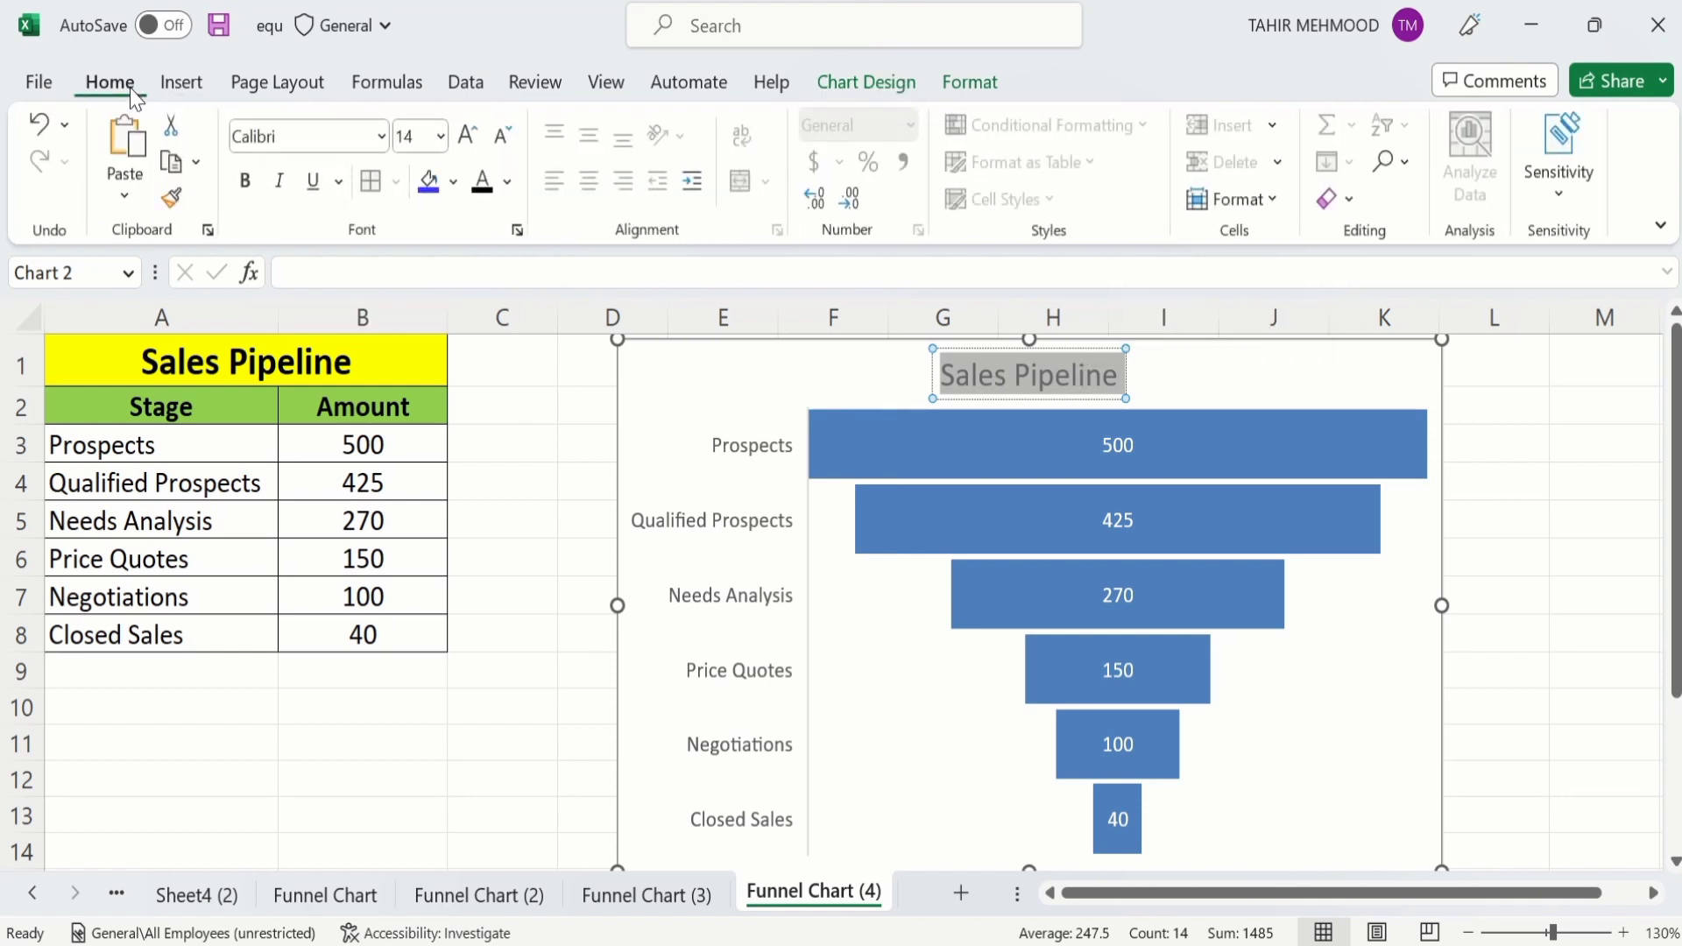
pyautogui.click(242, 182)
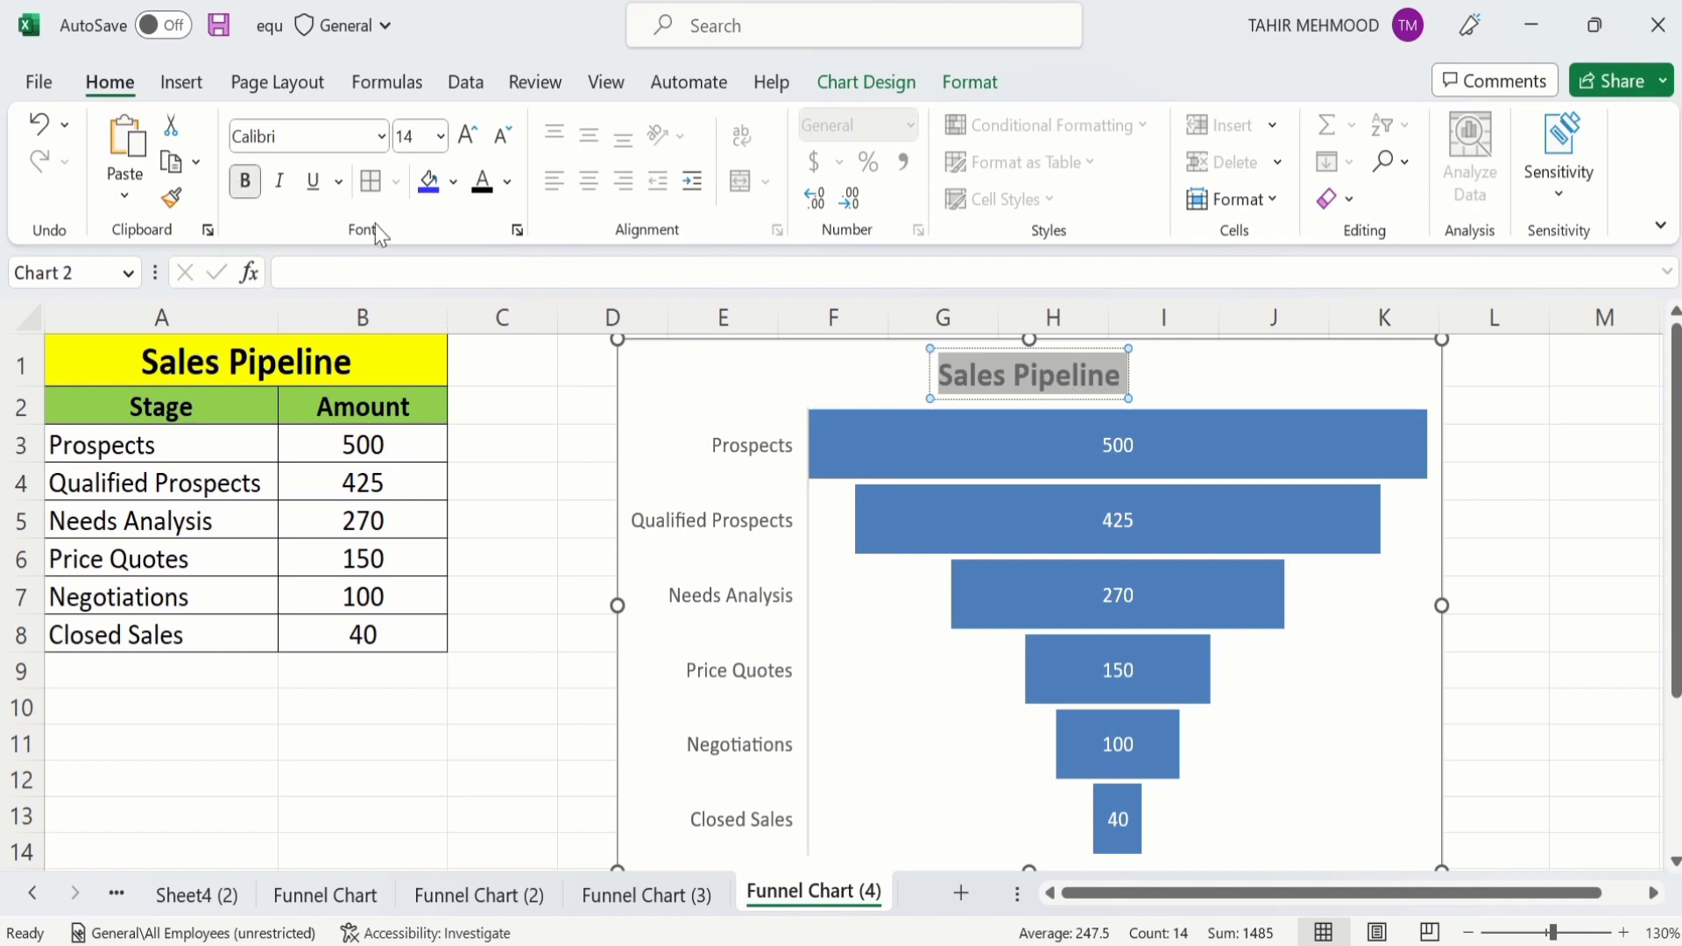
pyautogui.click(510, 184)
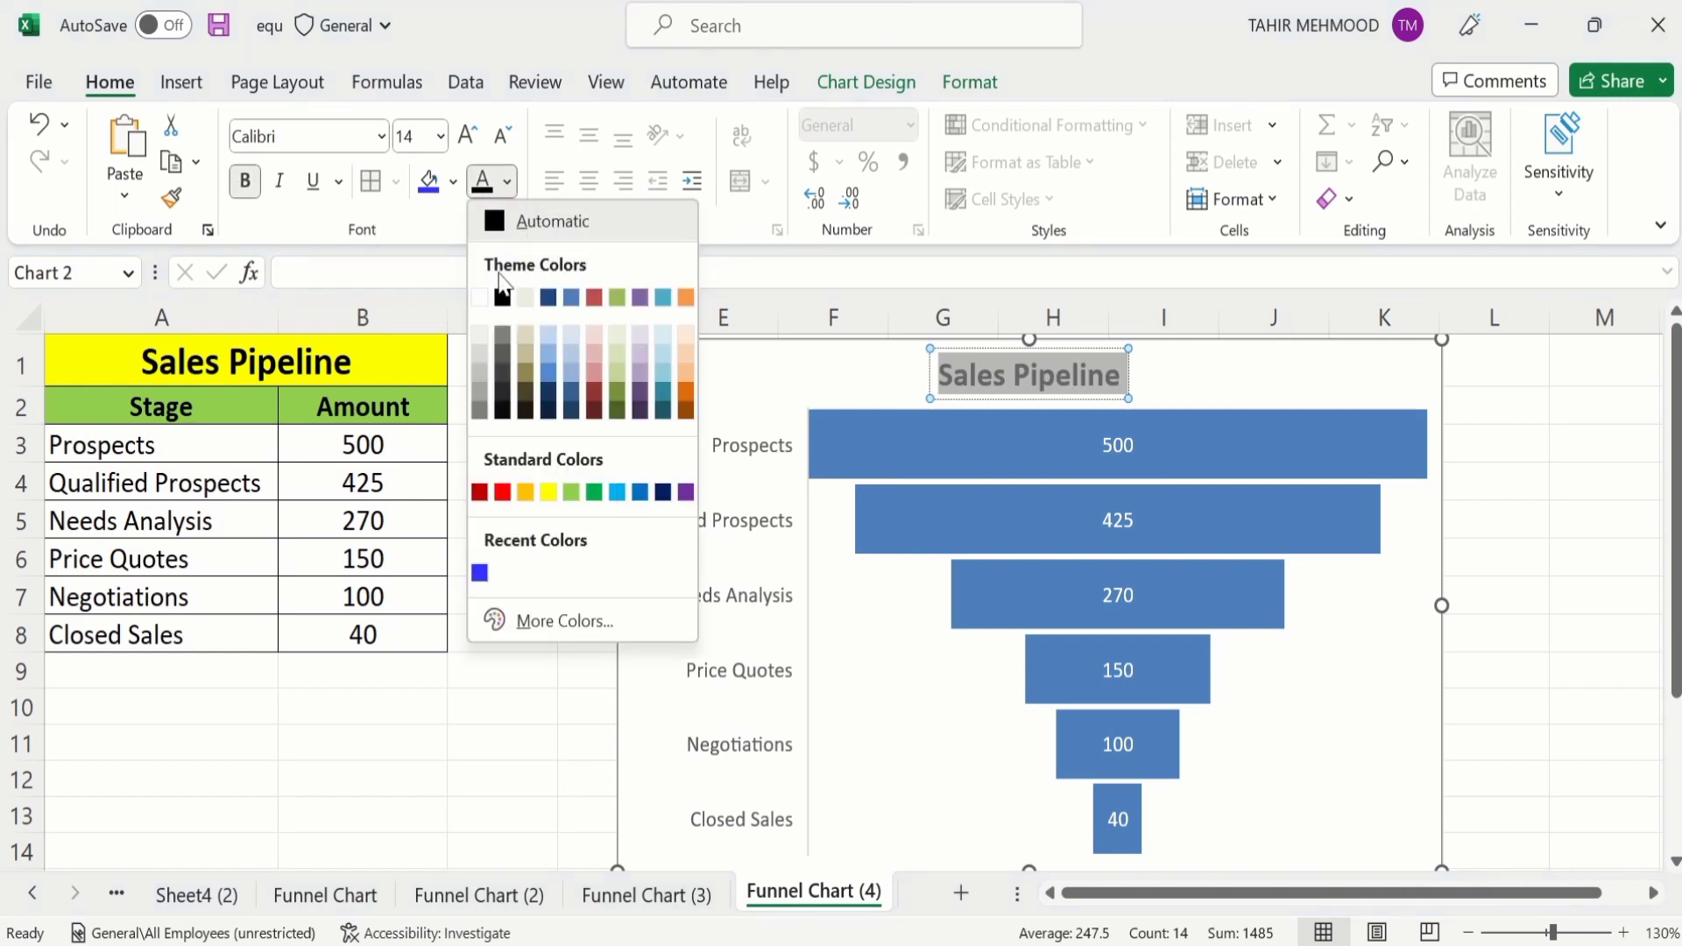
pyautogui.click(506, 302)
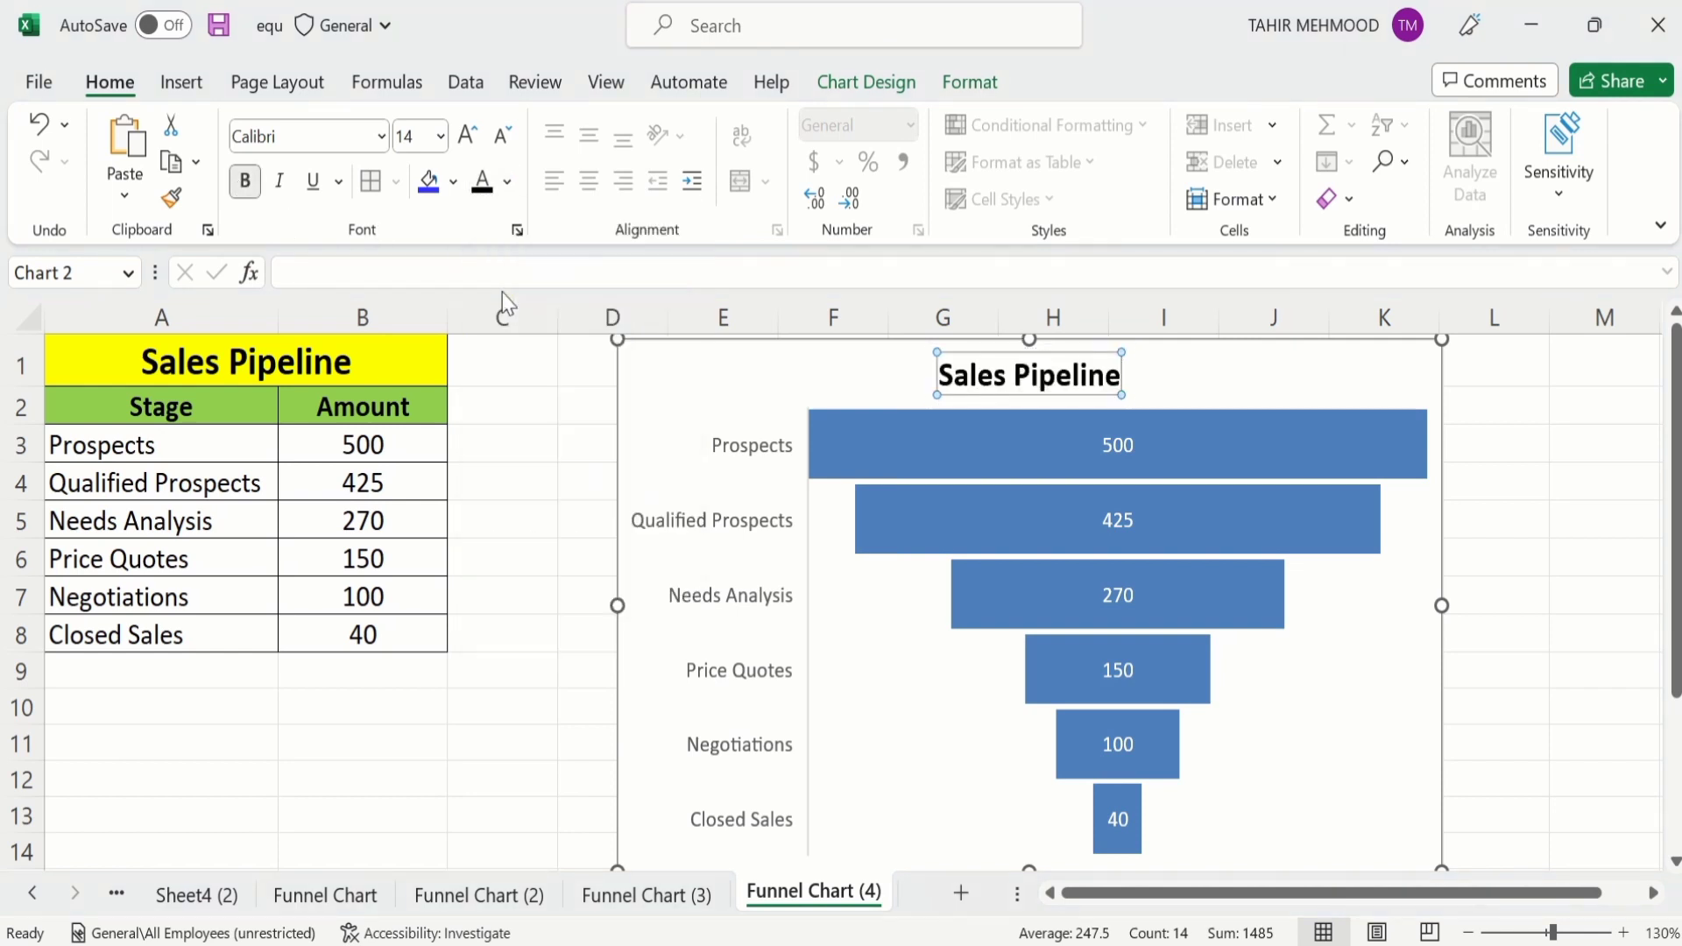
pyautogui.click(441, 138)
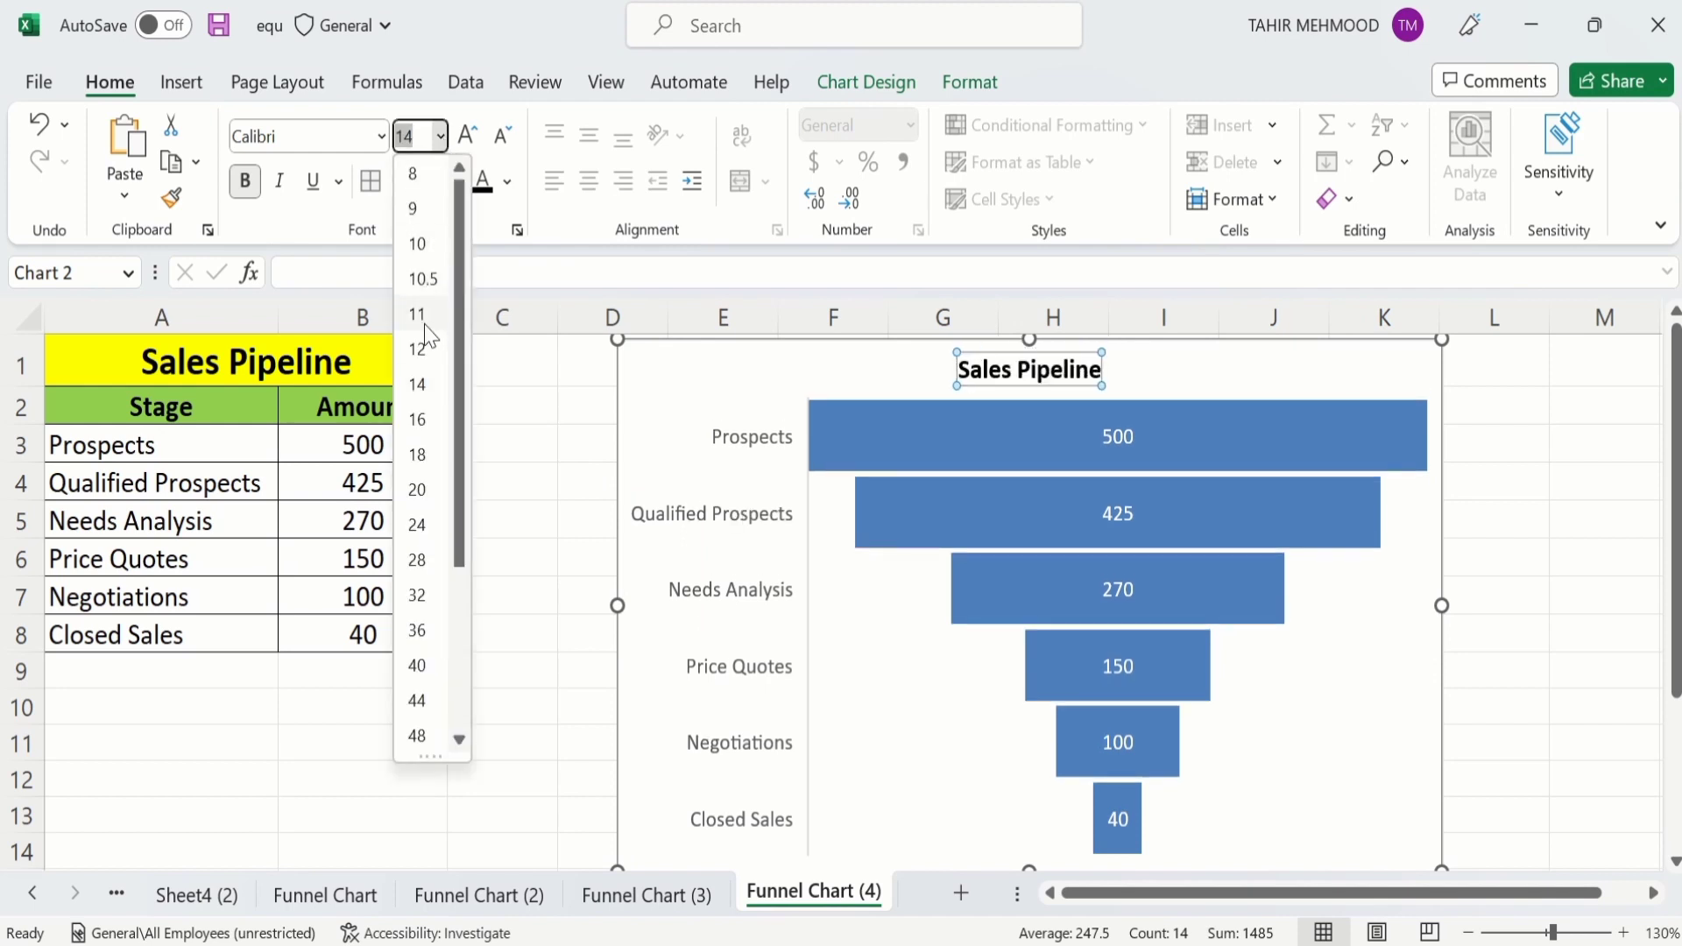
pyautogui.click(426, 415)
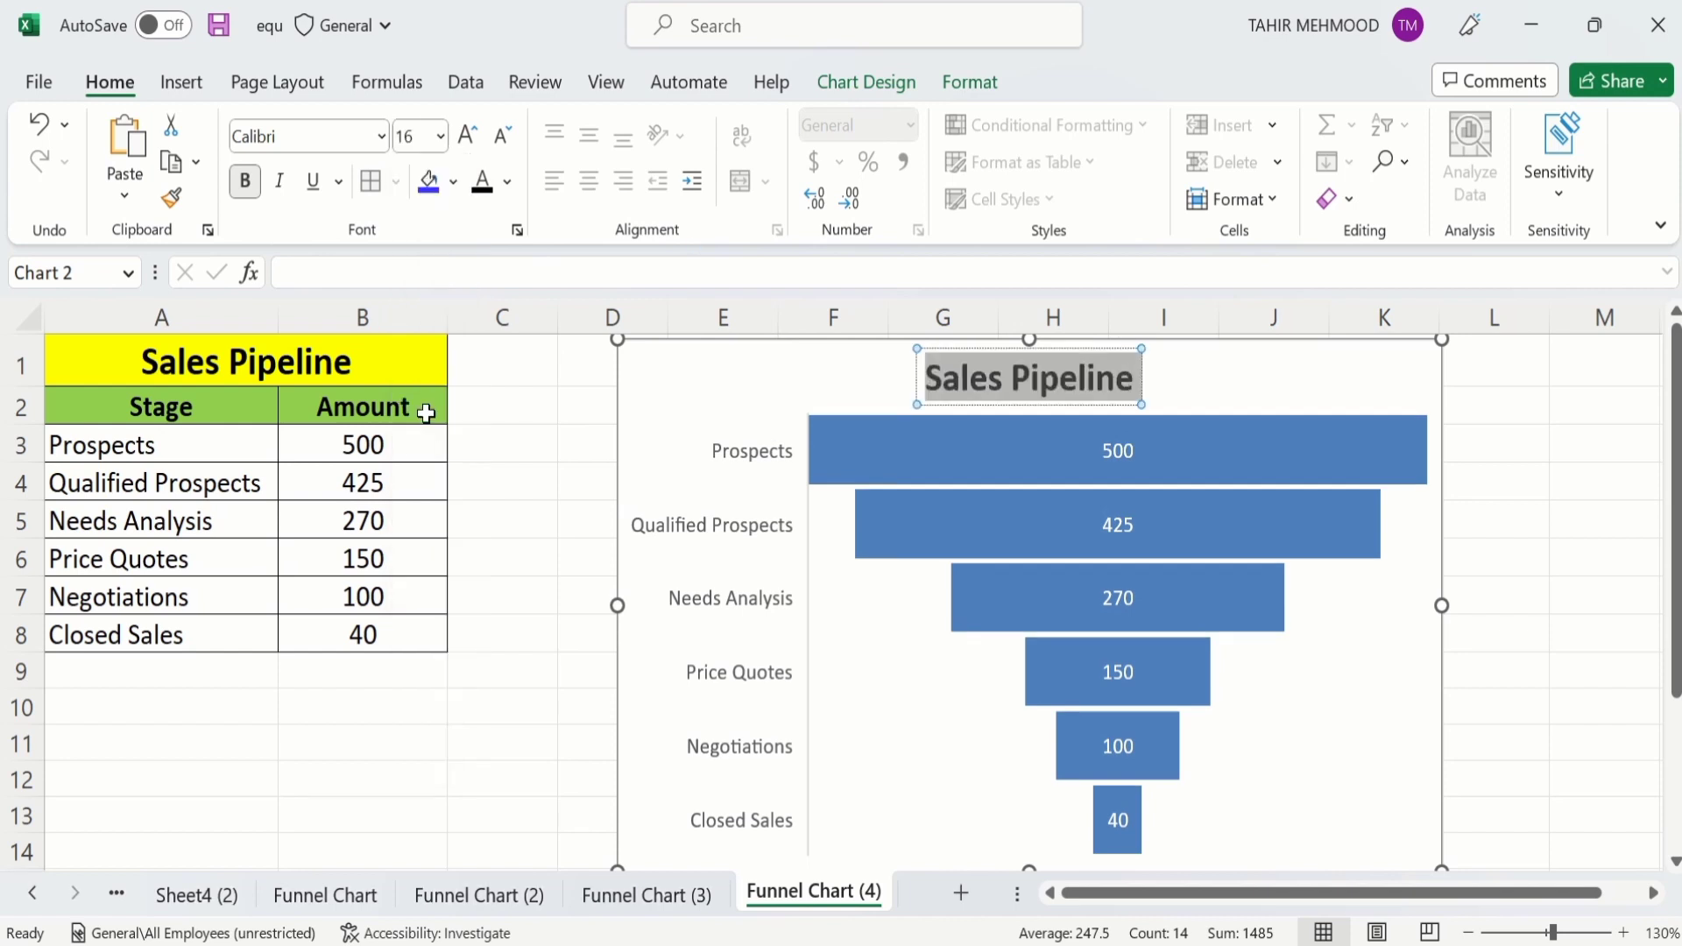
pyautogui.moveTo(862, 470)
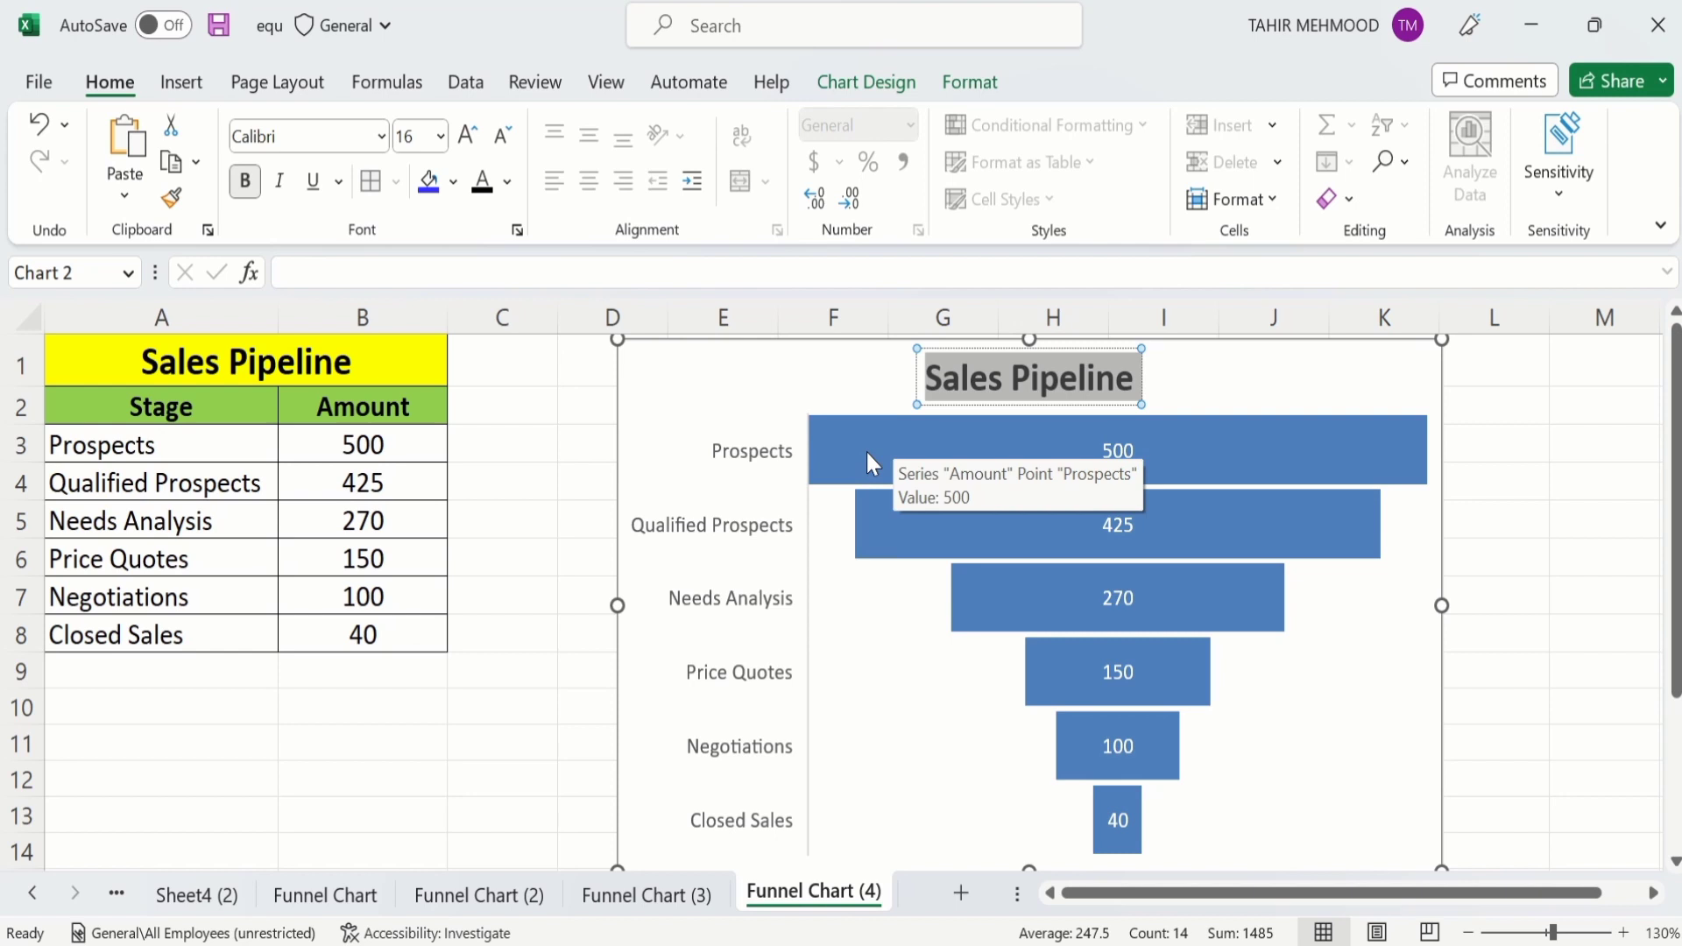
# Give only the Prospects bar a solid red fill through Format Data Point.
pyautogui.click(868, 453)
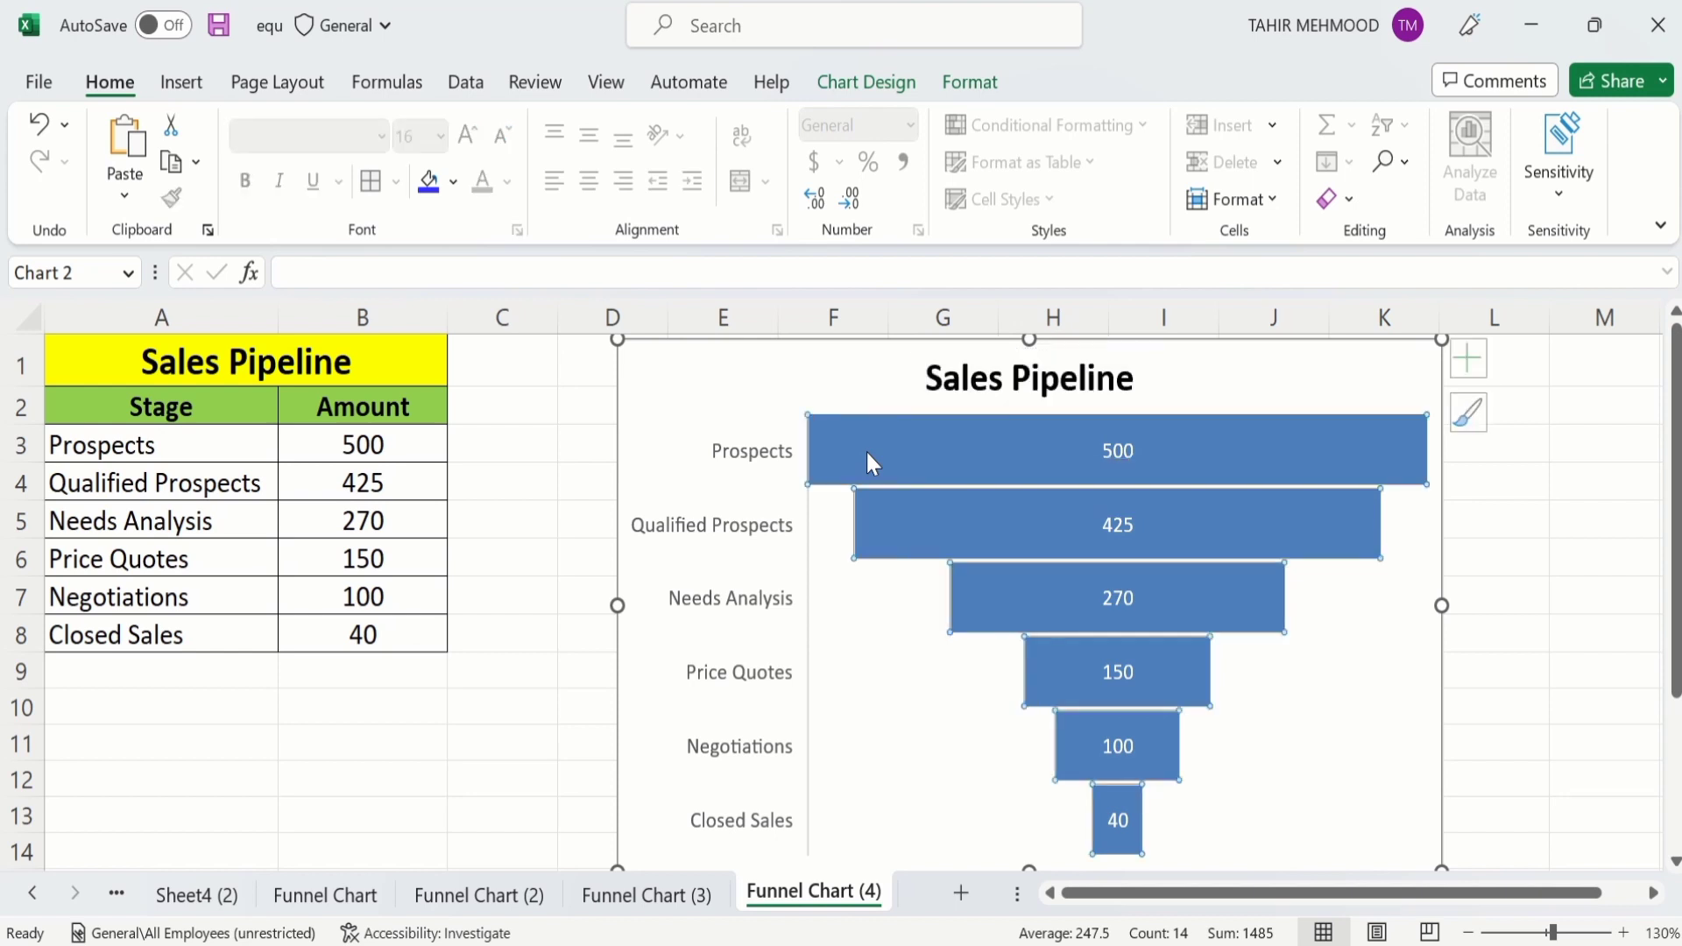
pyautogui.click(923, 449)
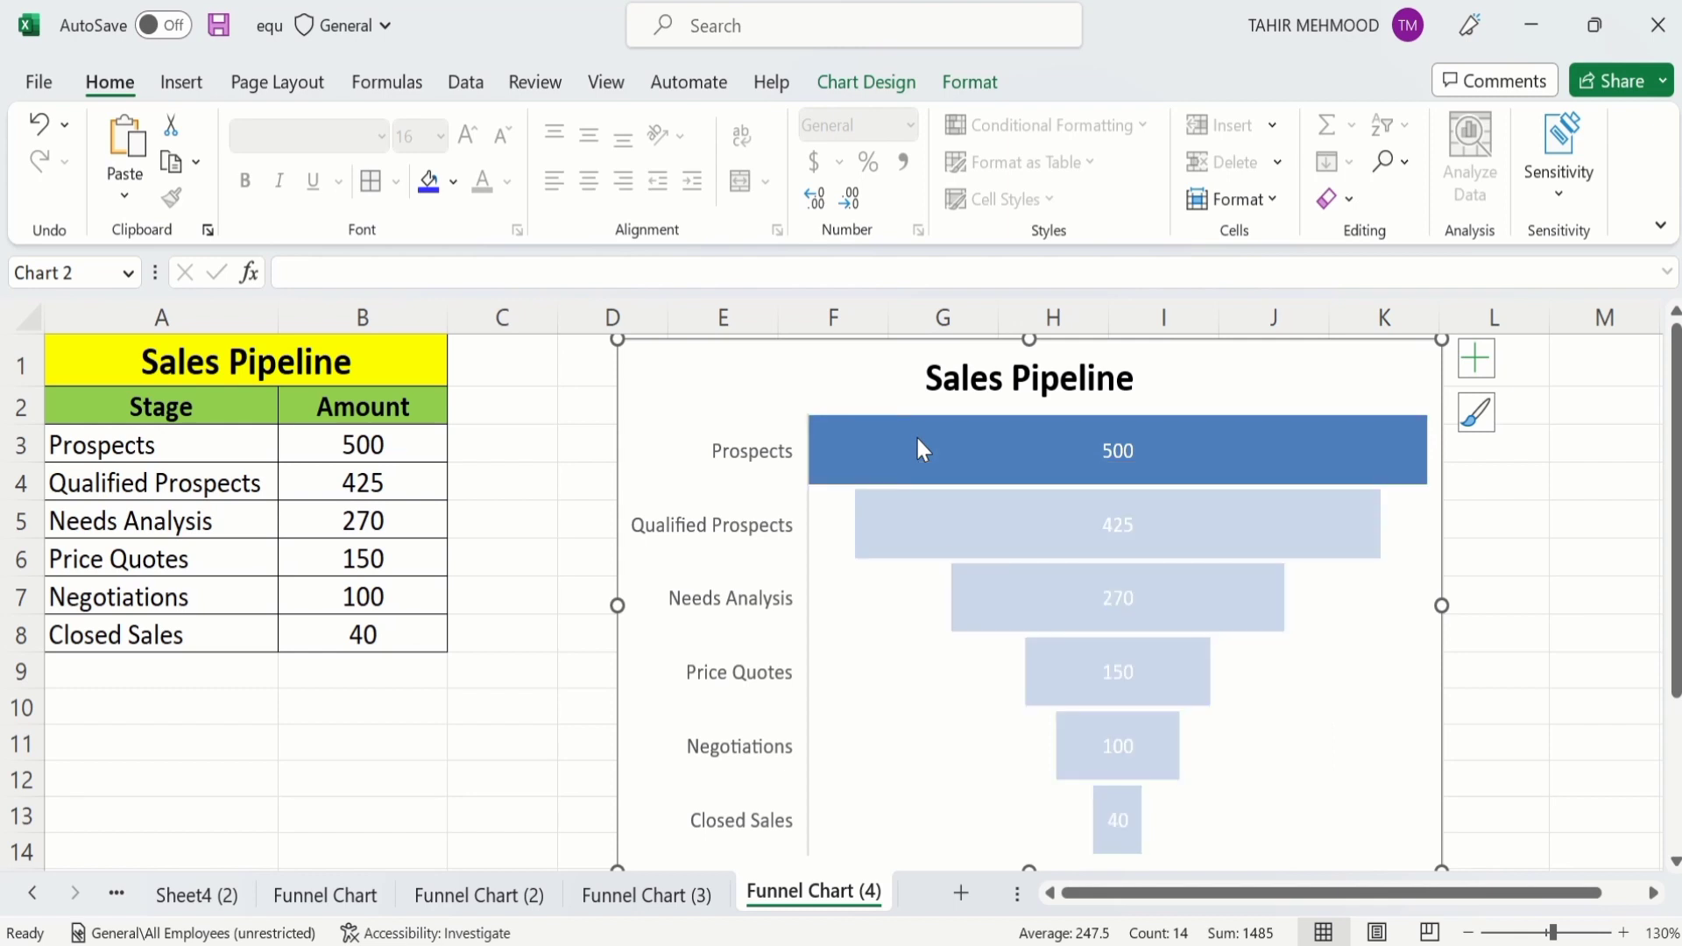
pyautogui.moveTo(1088, 435)
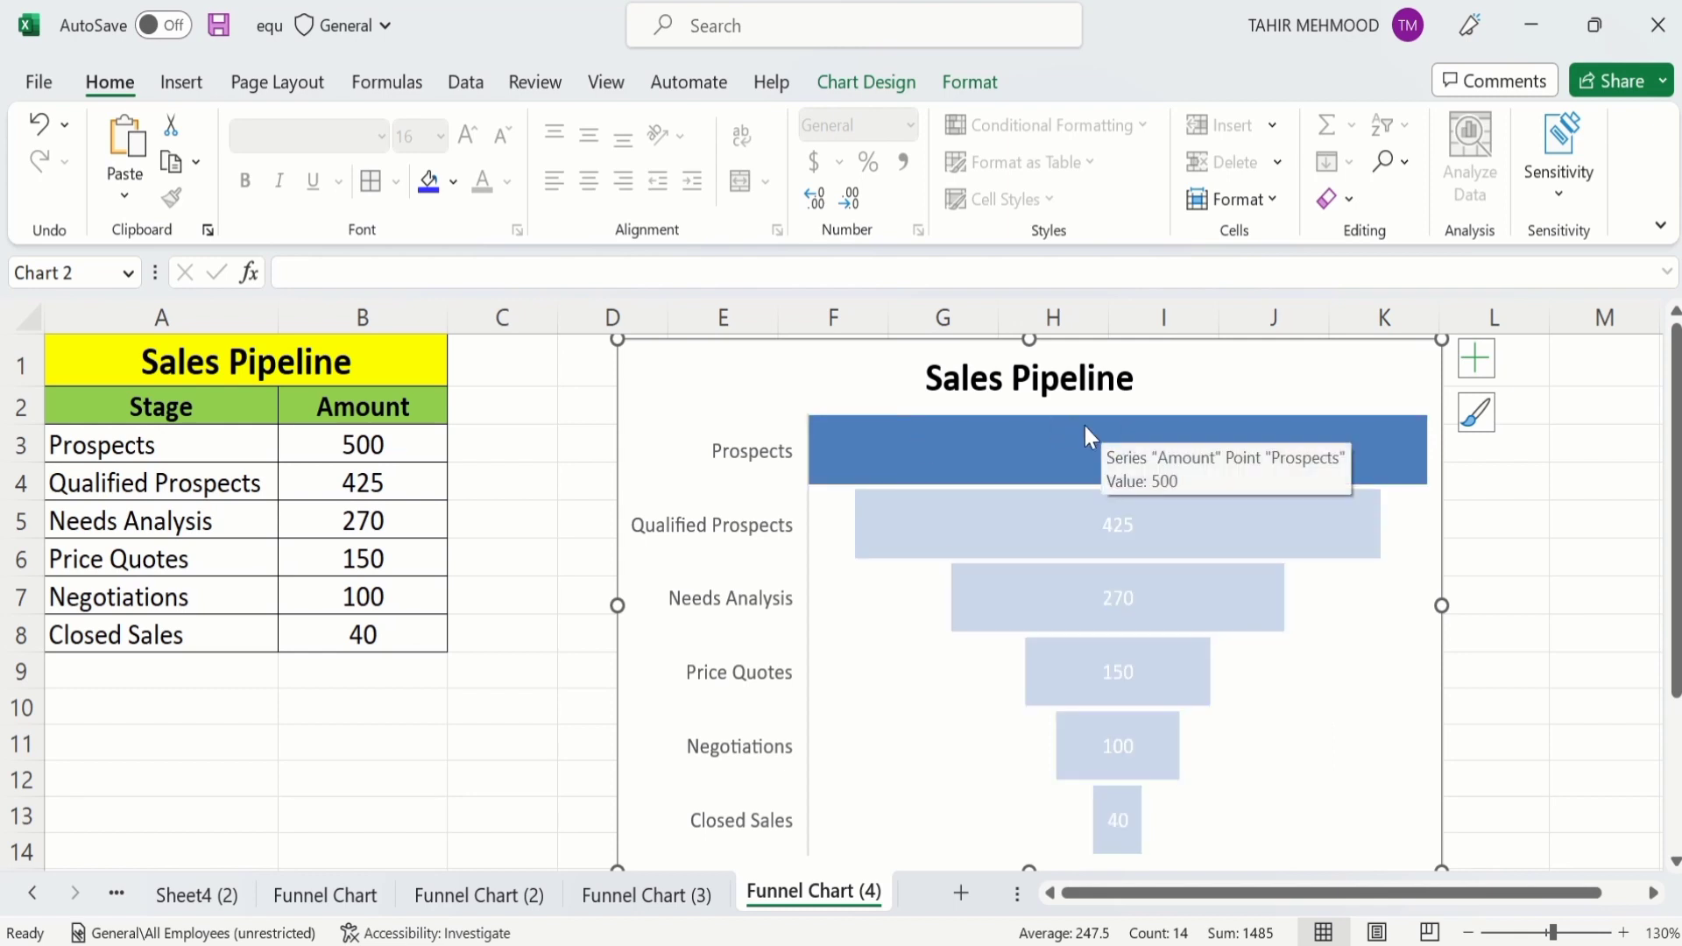
pyautogui.rightClick(1354, 447)
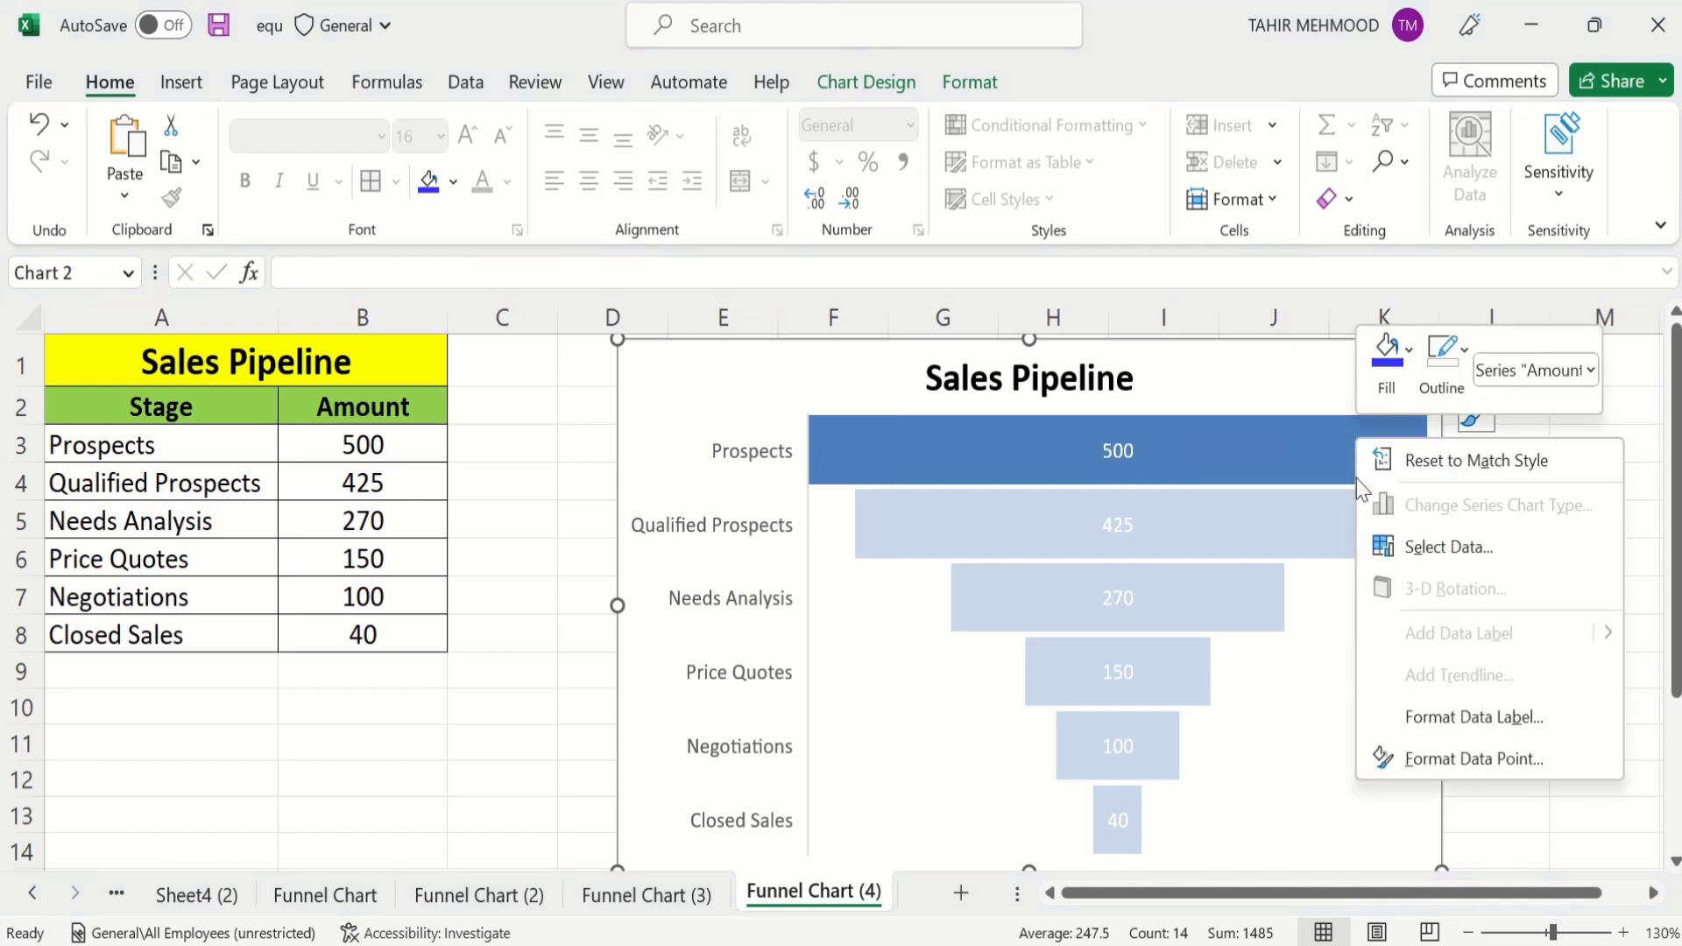
pyautogui.click(1461, 769)
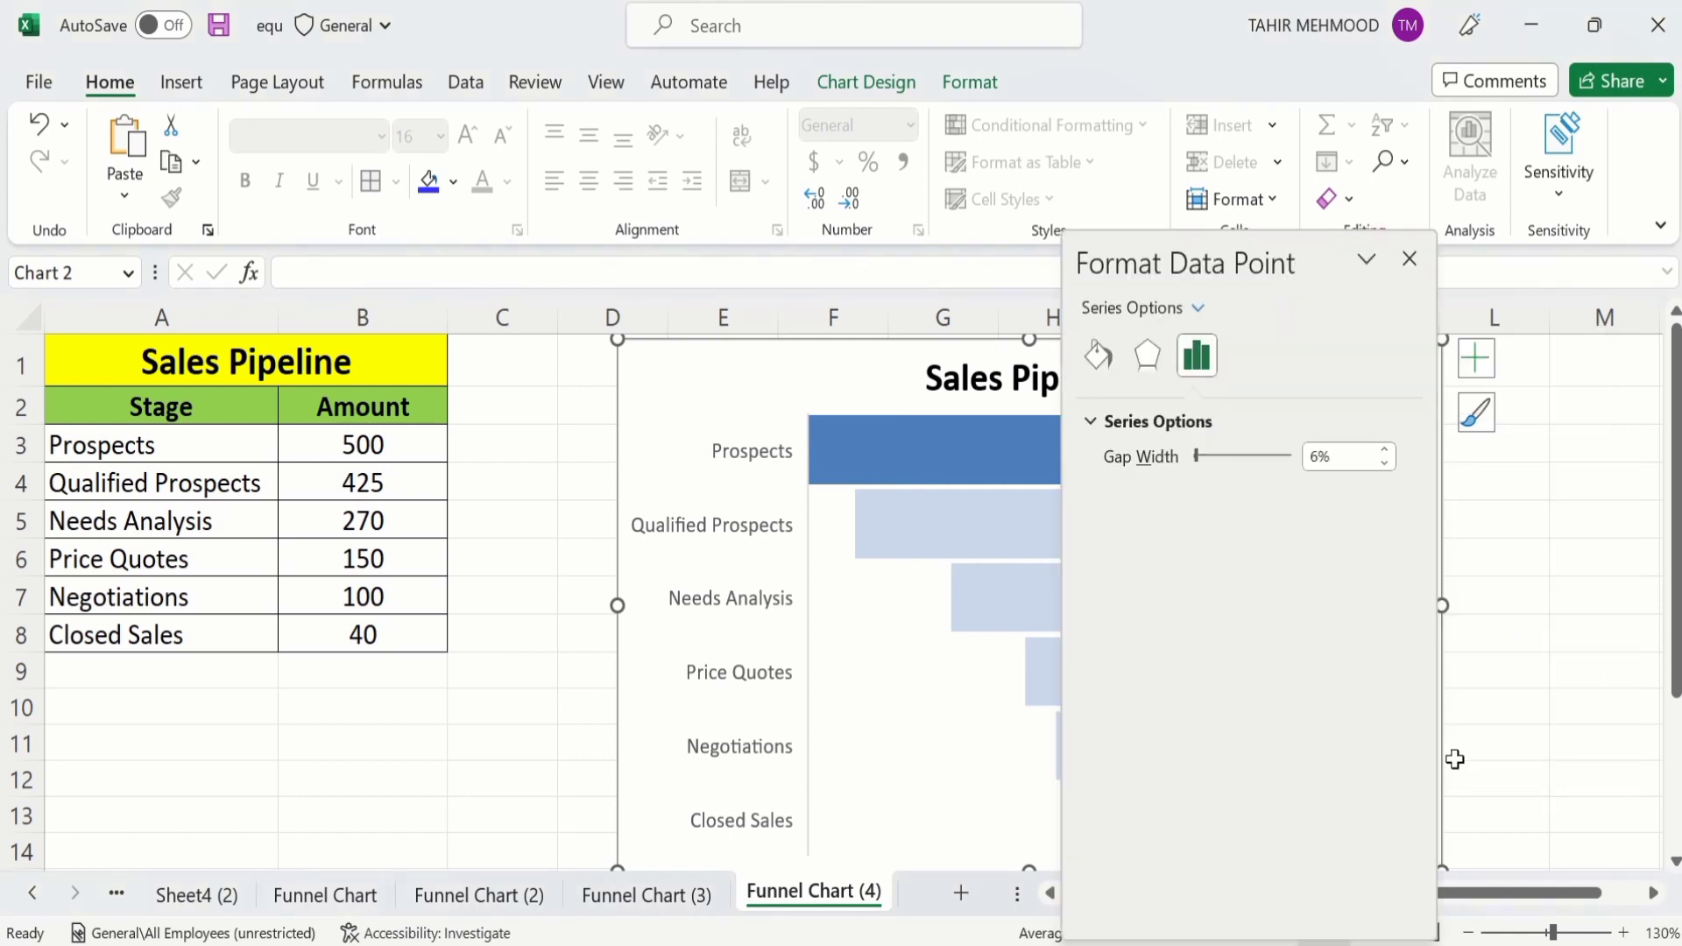
pyautogui.click(1100, 355)
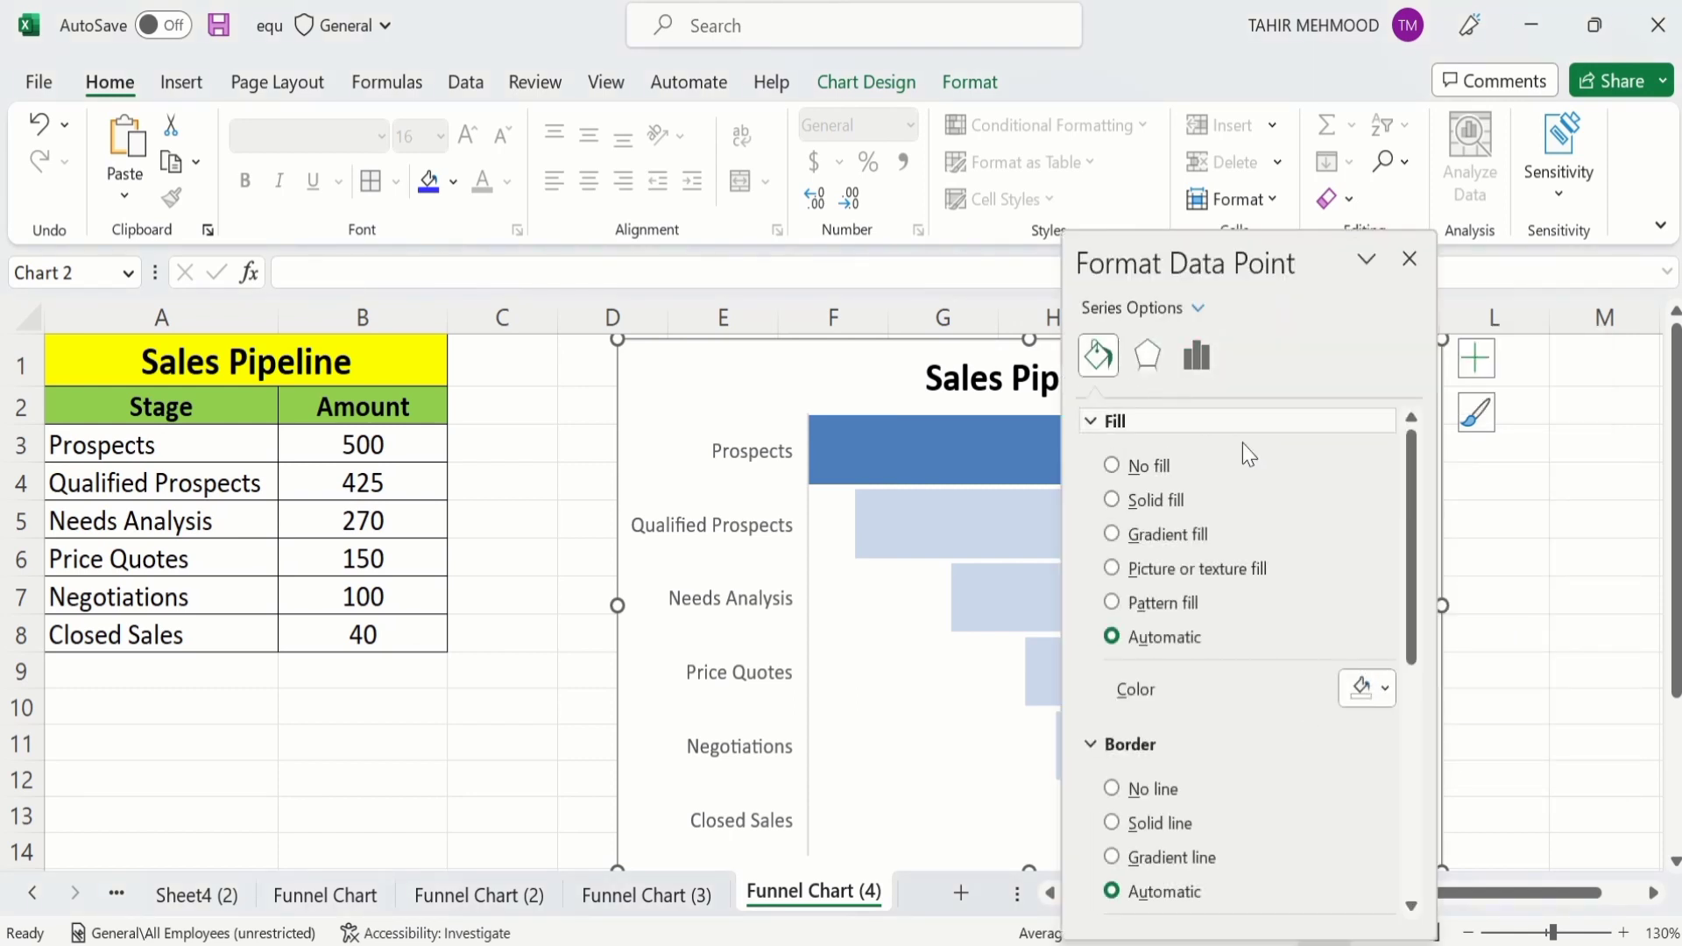
pyautogui.click(1112, 499)
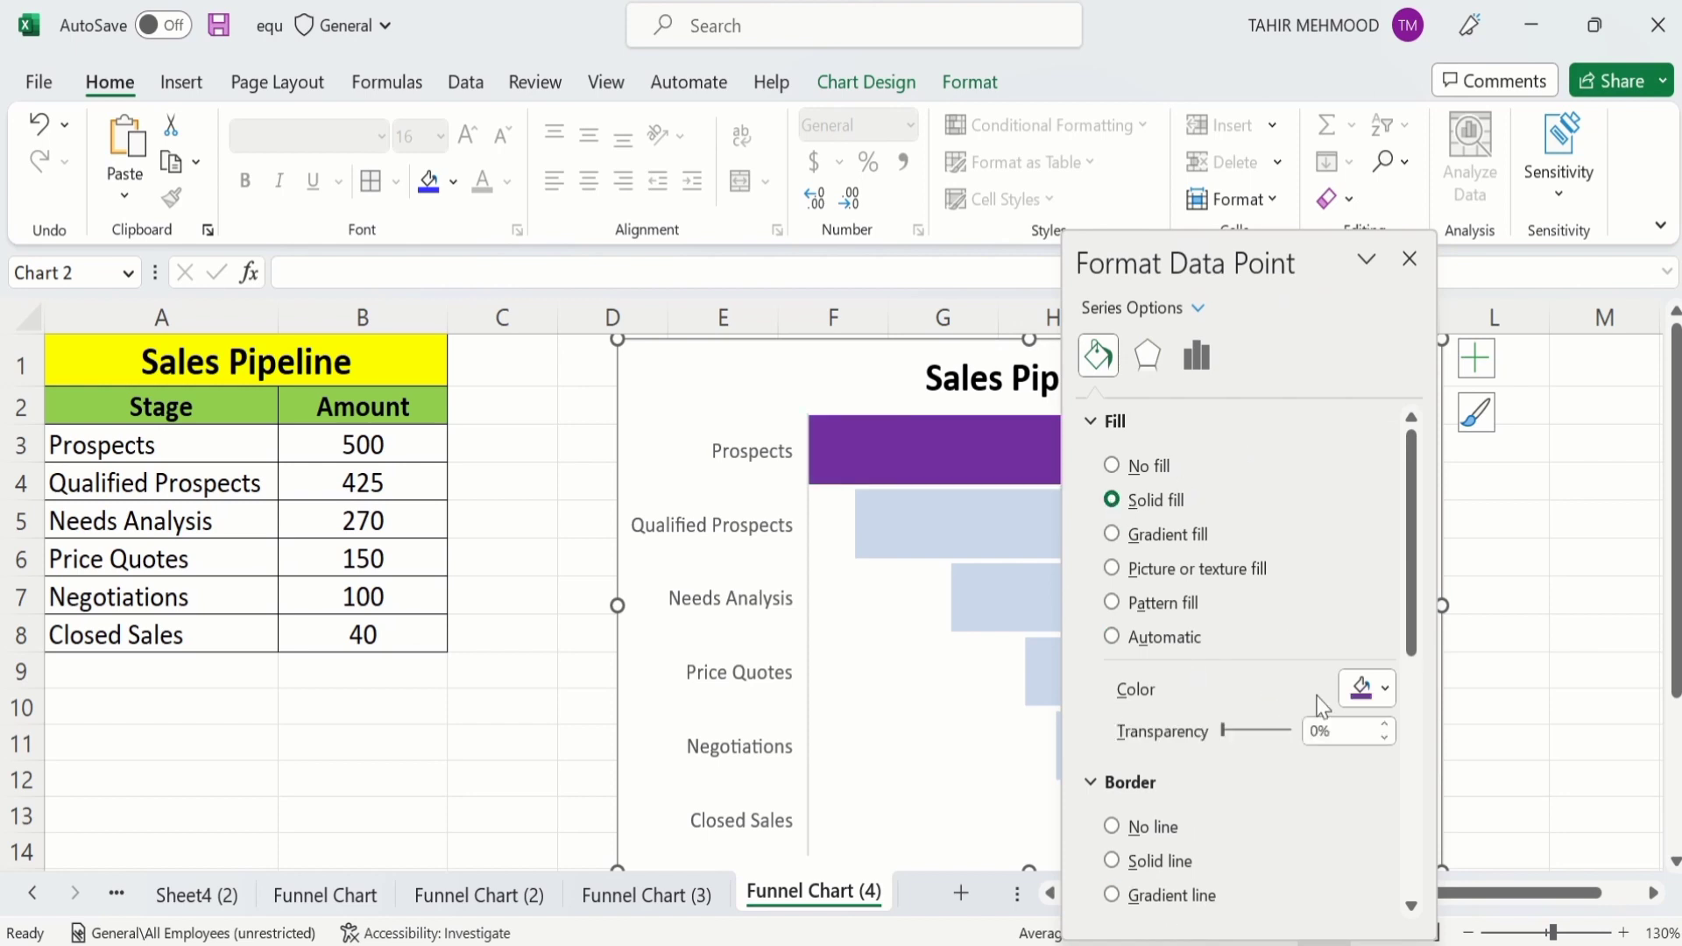
pyautogui.click(1386, 691)
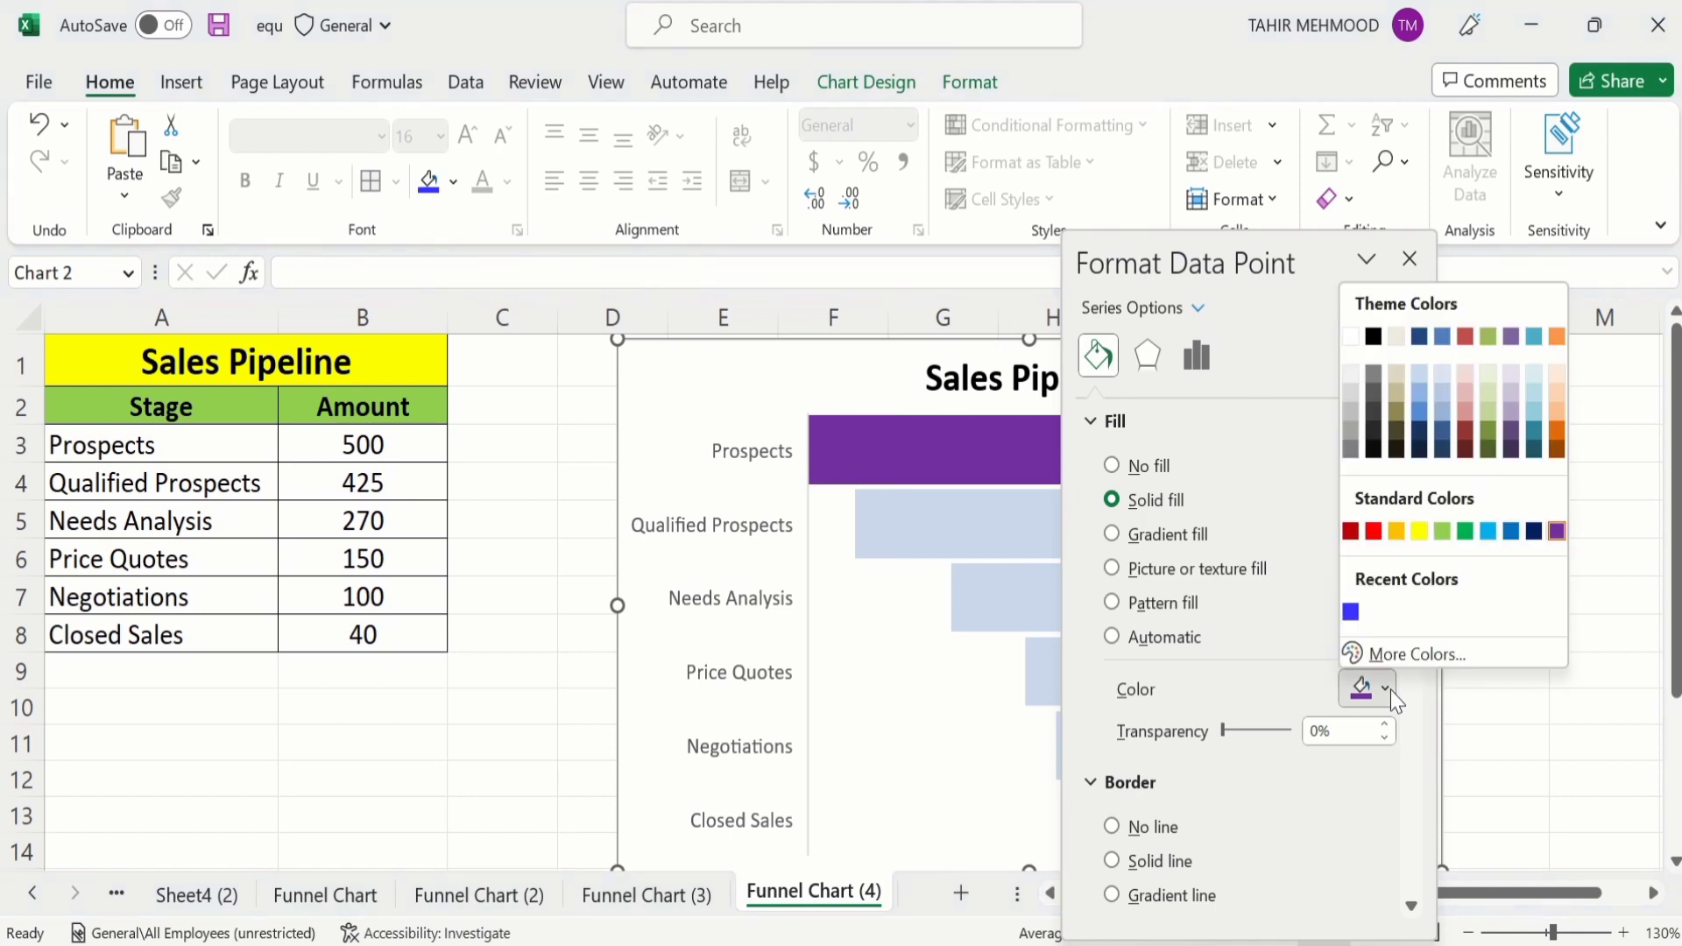
pyautogui.click(1374, 535)
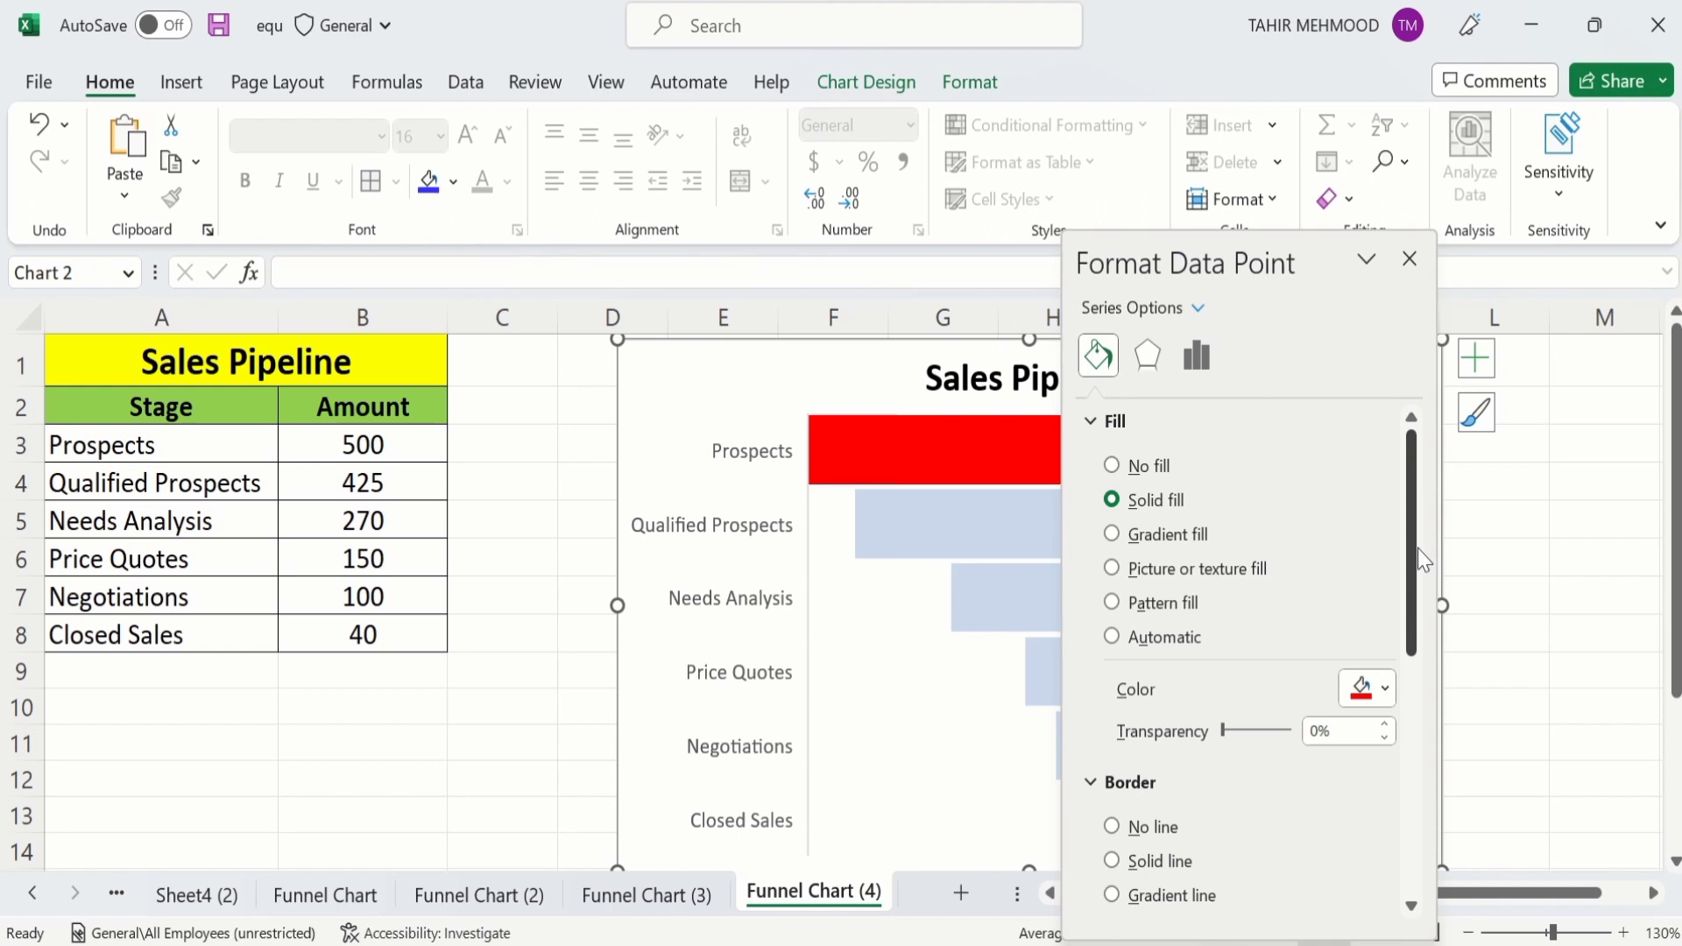
pyautogui.scroll(-2, 1419, 569)
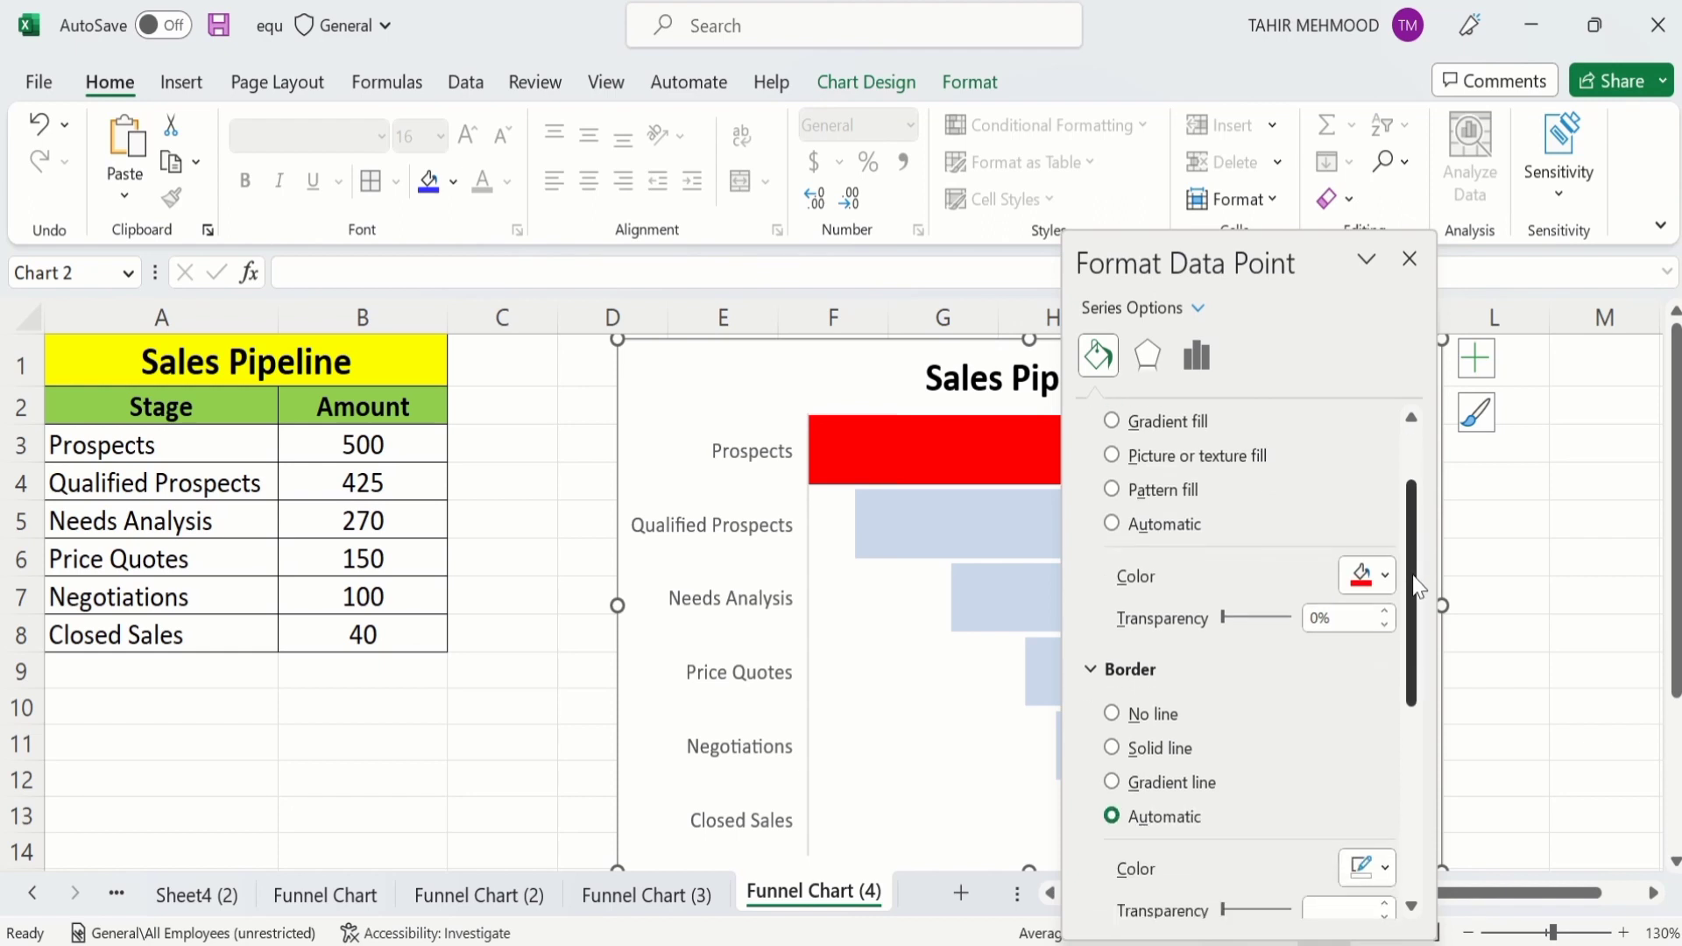
# Add a 0.5 pt solid-line border to the red Prospects bar.
pyautogui.scroll(-2, 1419, 589)
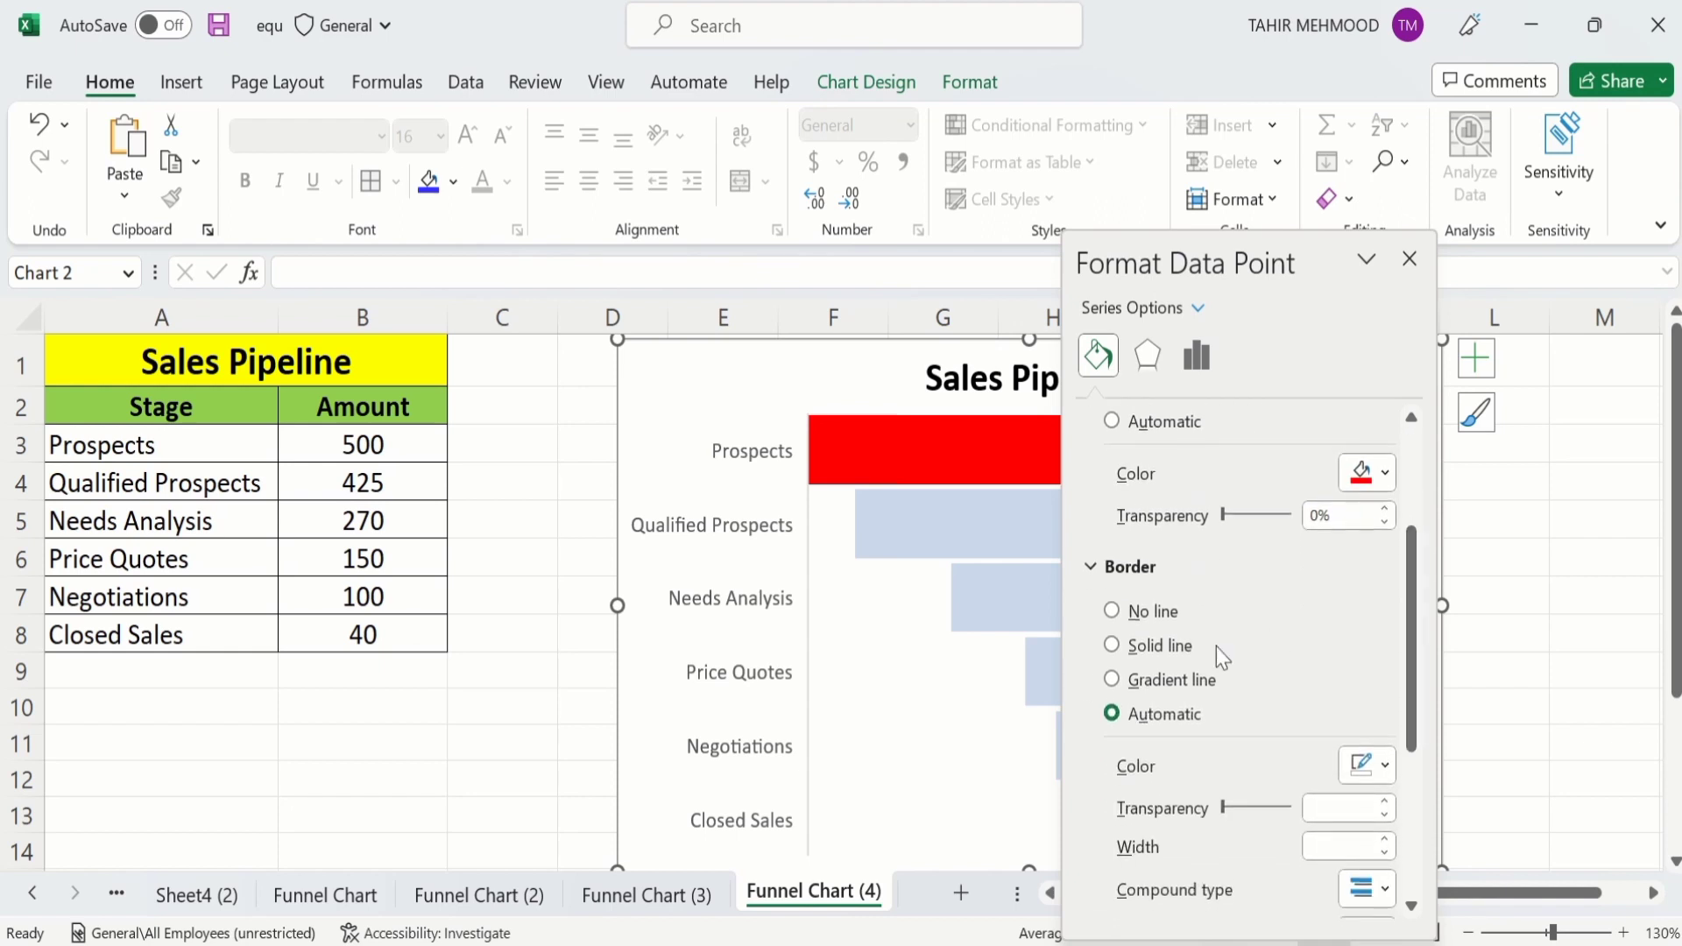
pyautogui.click(1113, 648)
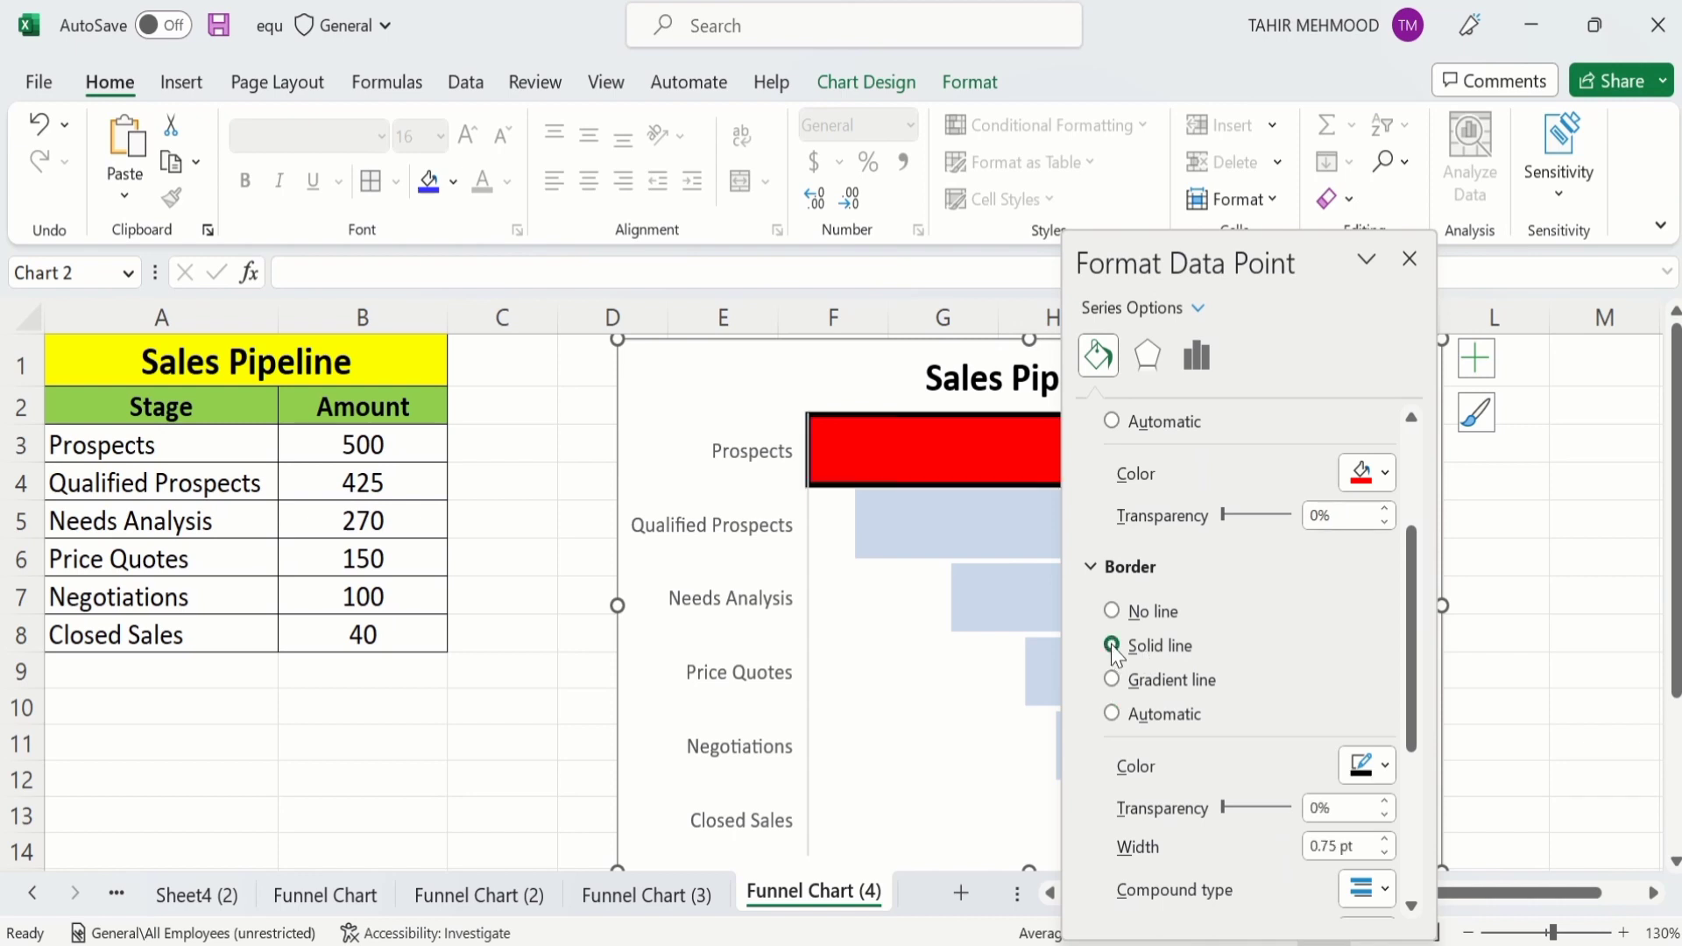
pyautogui.click(1385, 853)
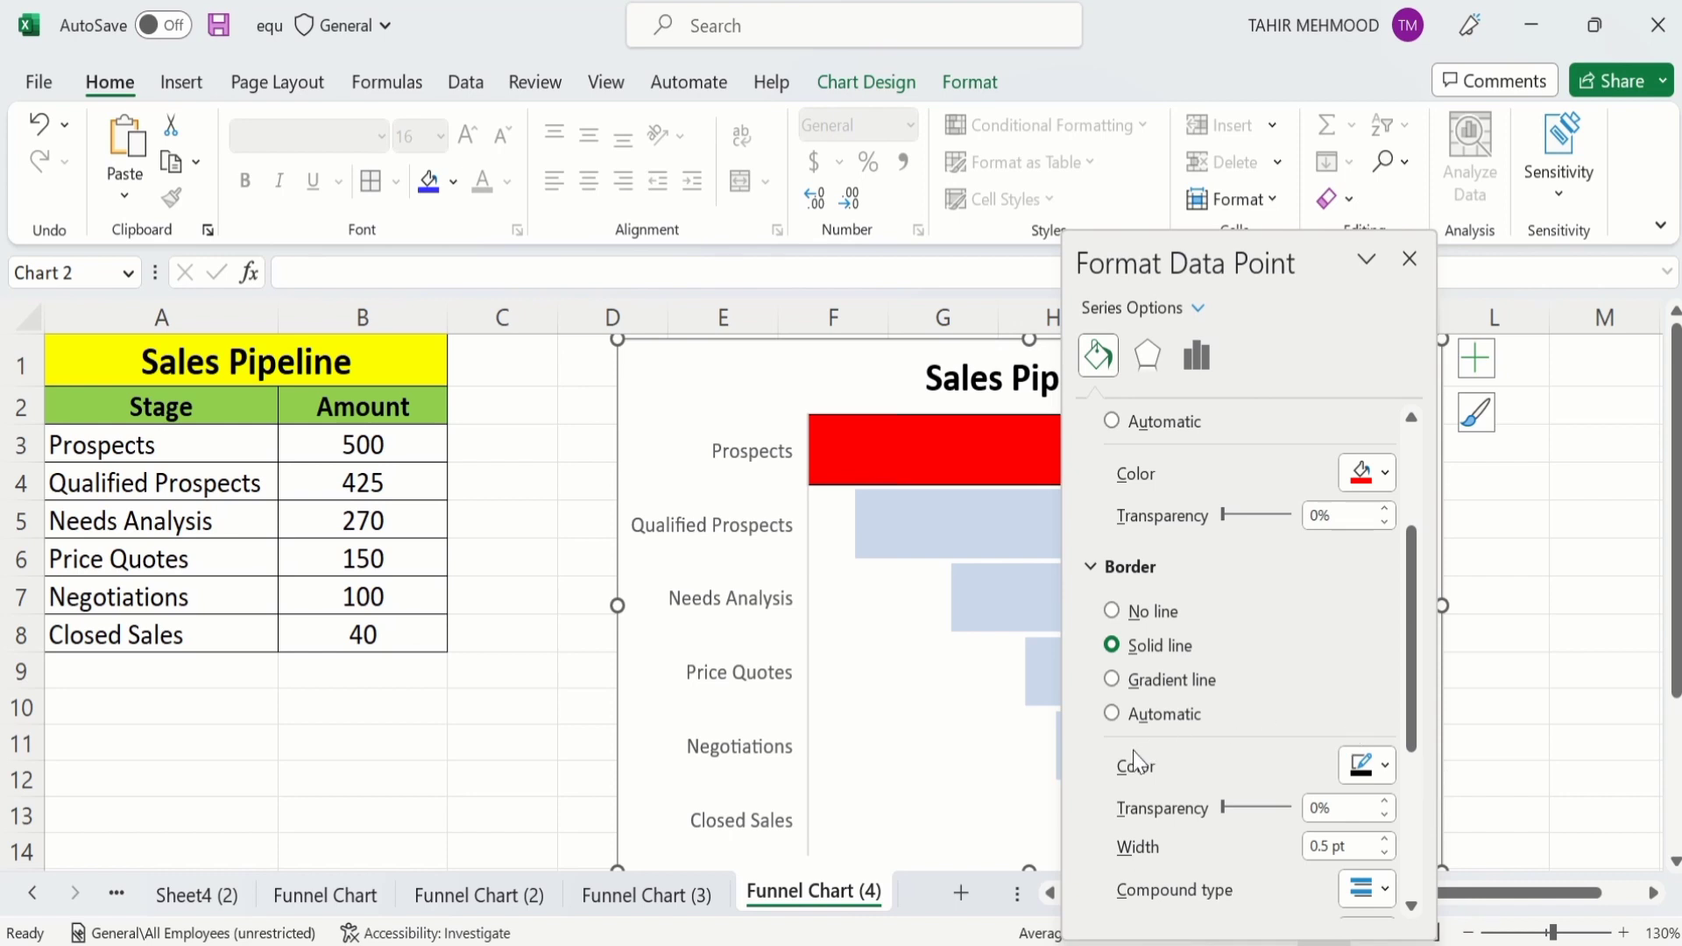
pyautogui.click(1385, 766)
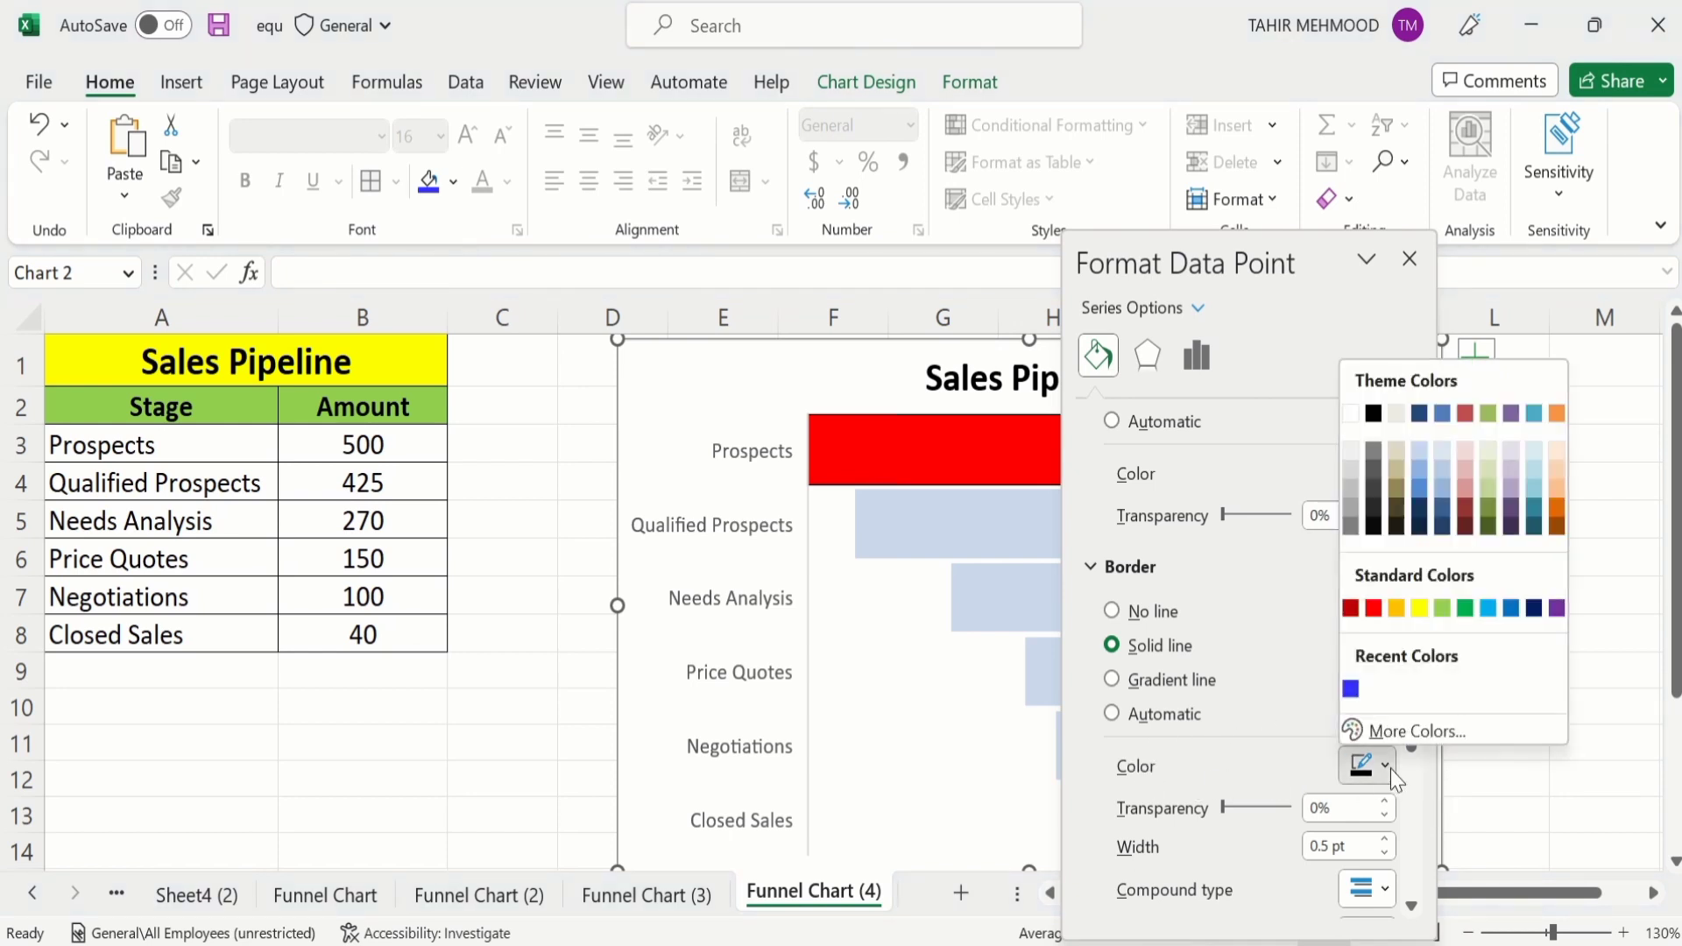
pyautogui.click(1390, 769)
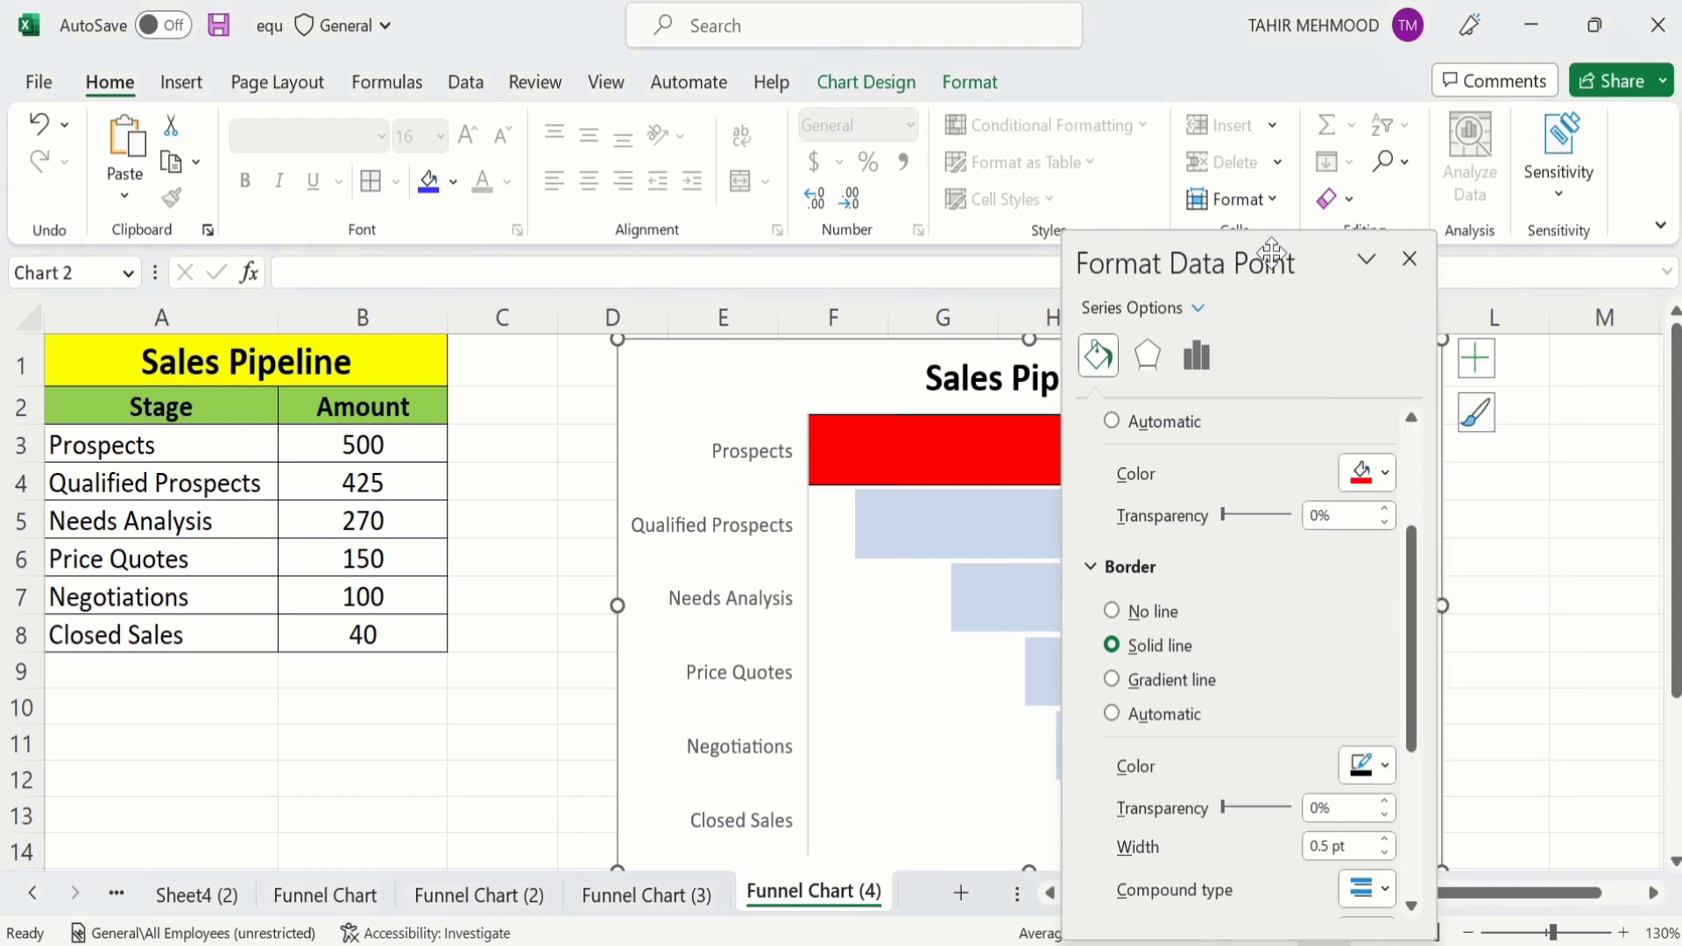
# Move the formatting pane aside and select only the Qualified Prospects bar.
pyautogui.moveTo(1261, 253); pyautogui.dragTo(1461, 264)
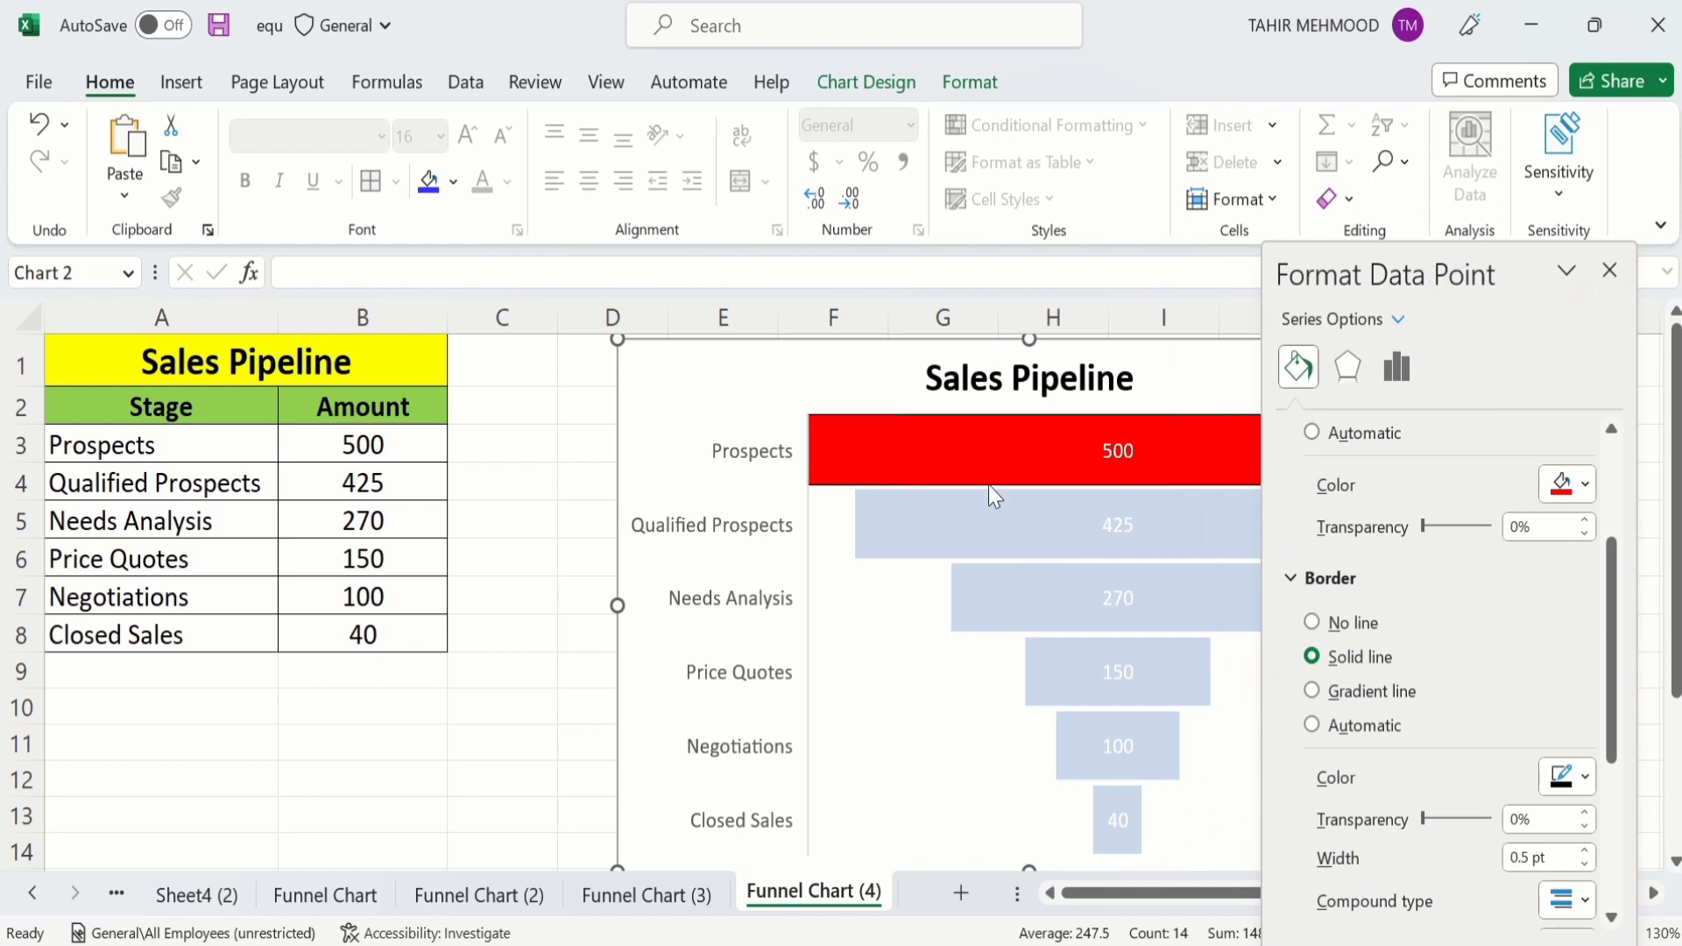
pyautogui.click(944, 513)
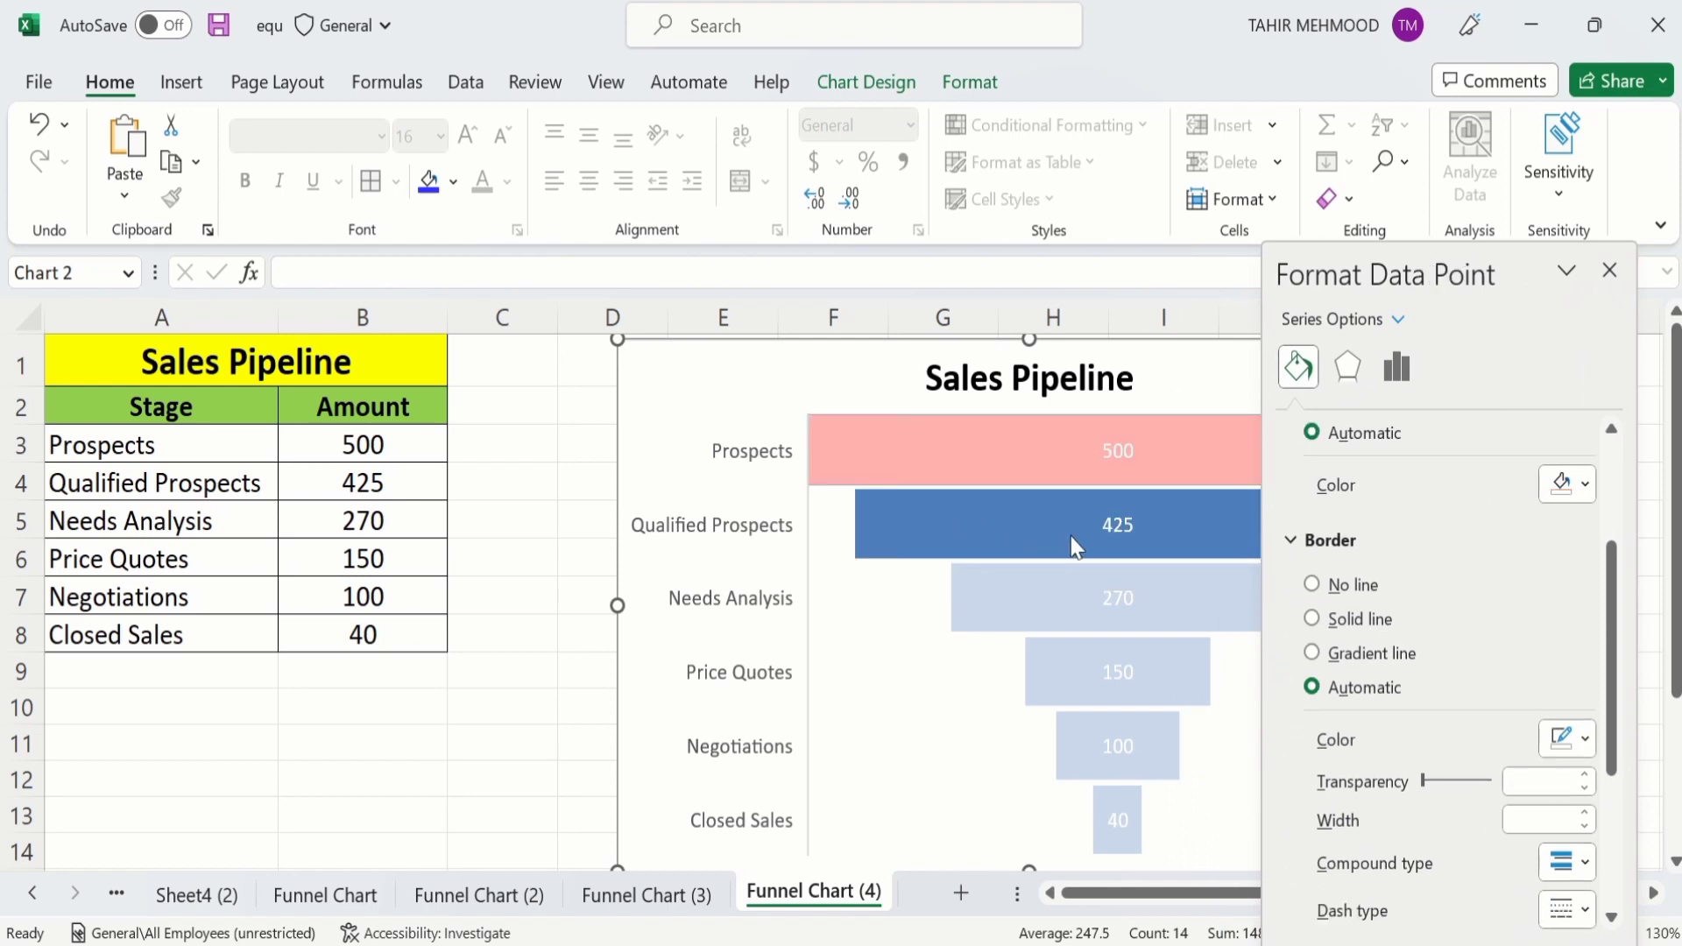
pyautogui.click(1005, 519)
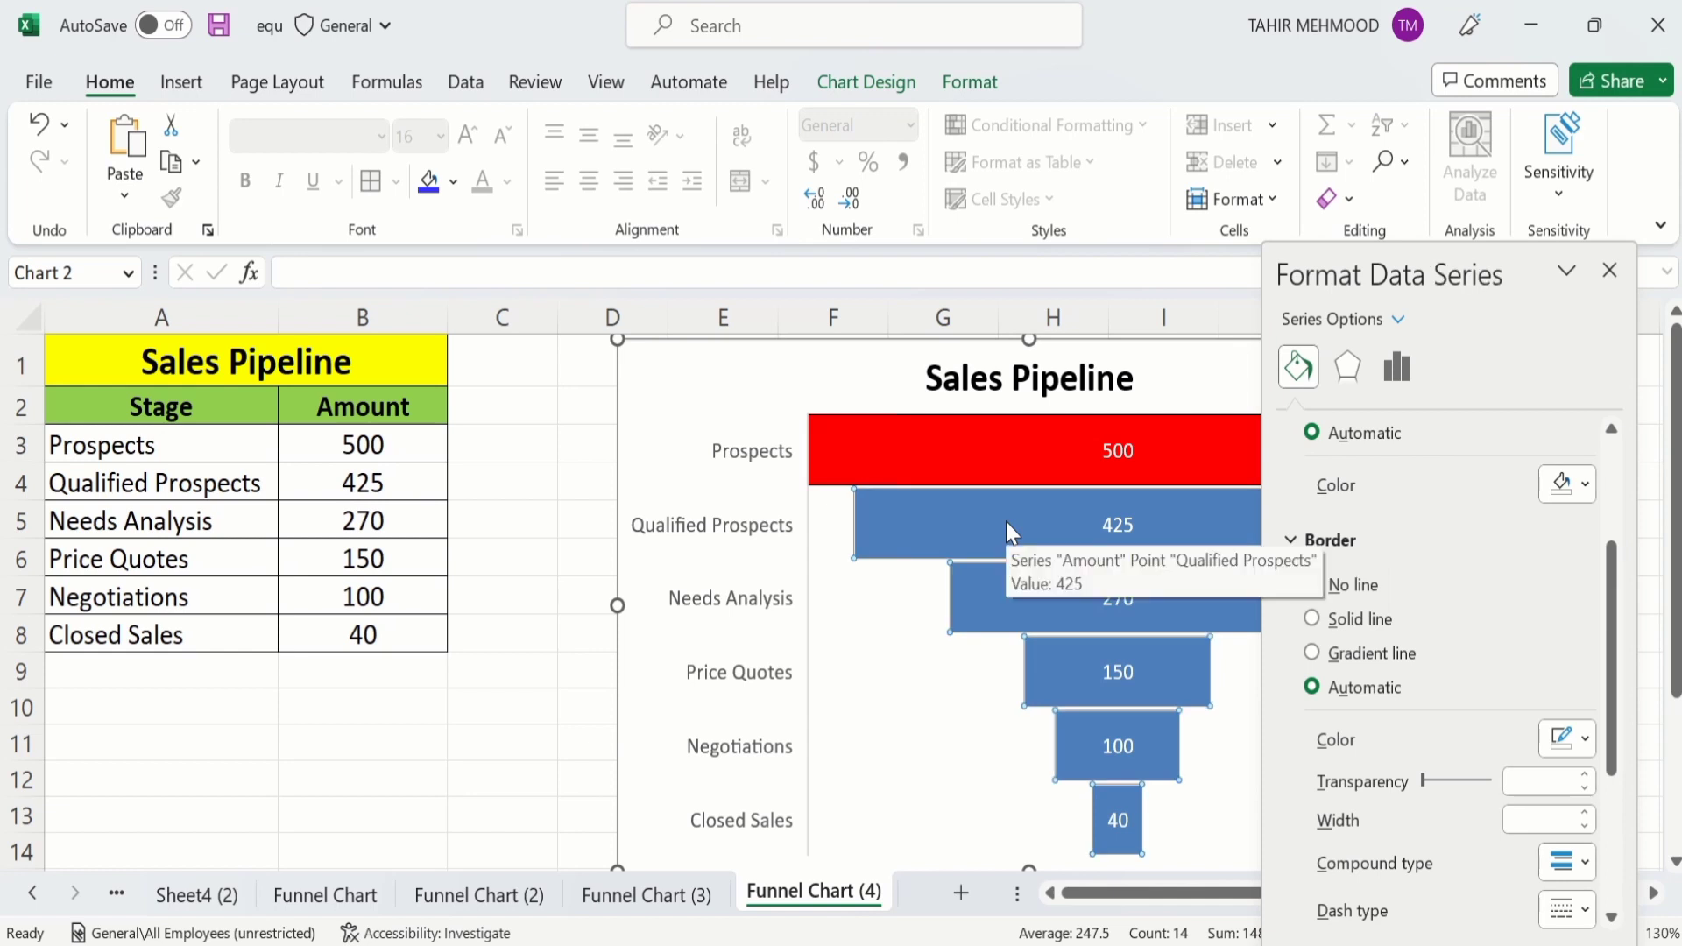
pyautogui.click(1006, 526)
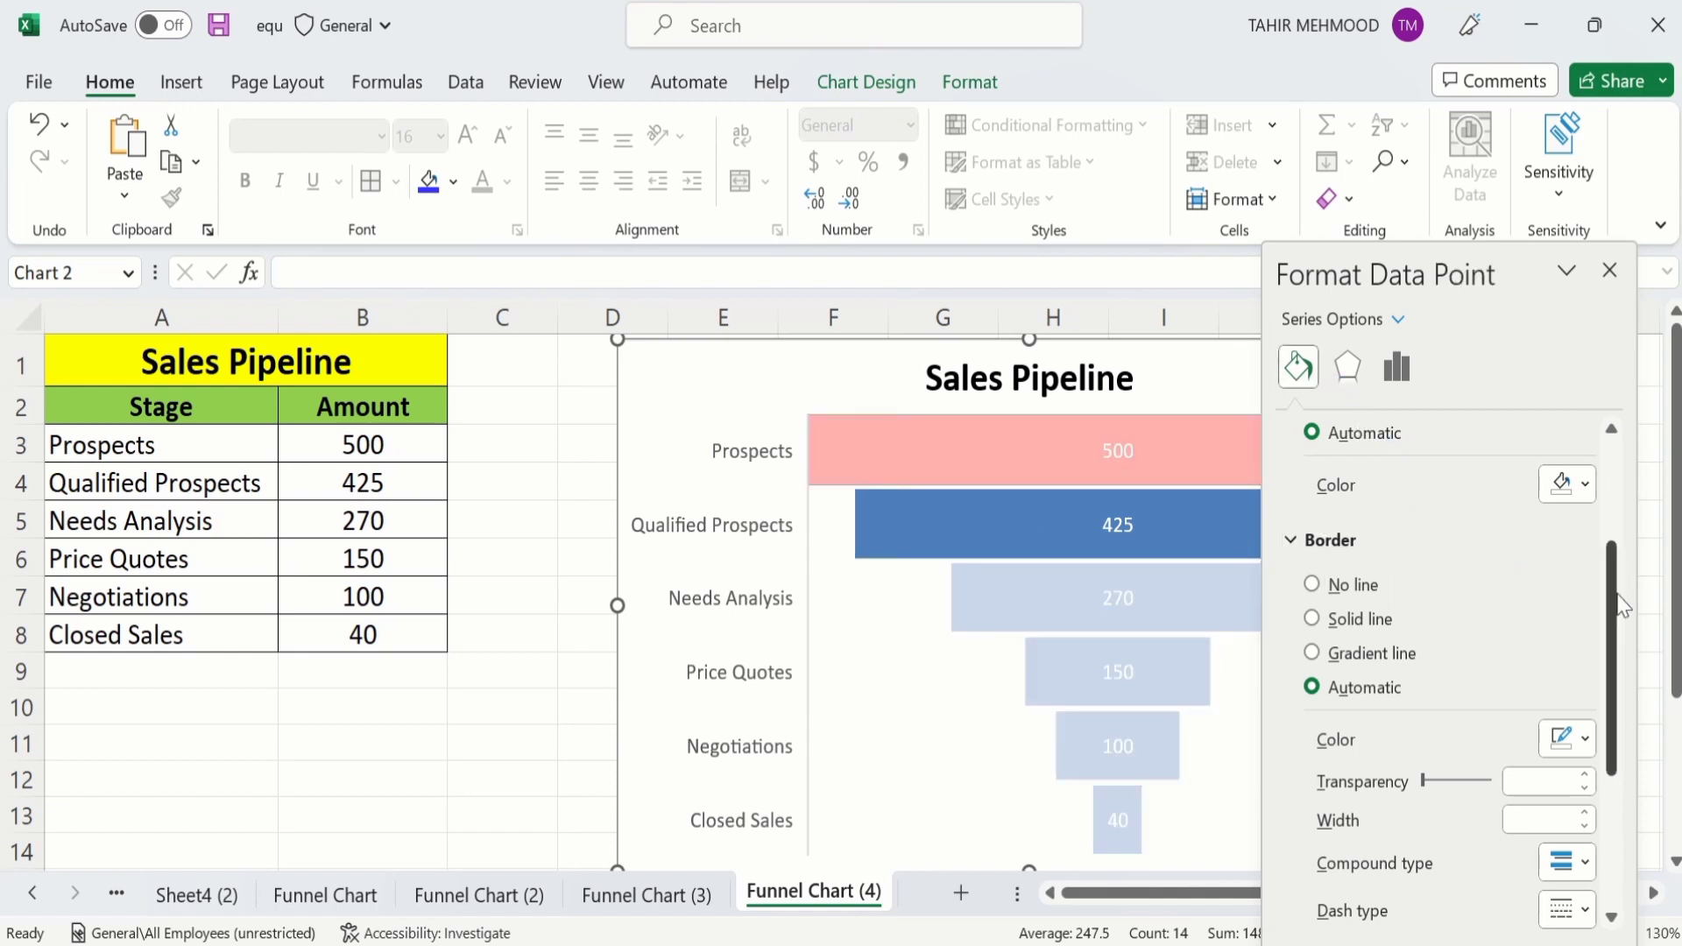
pyautogui.moveTo(1619, 613); pyautogui.dragTo(1619, 513)
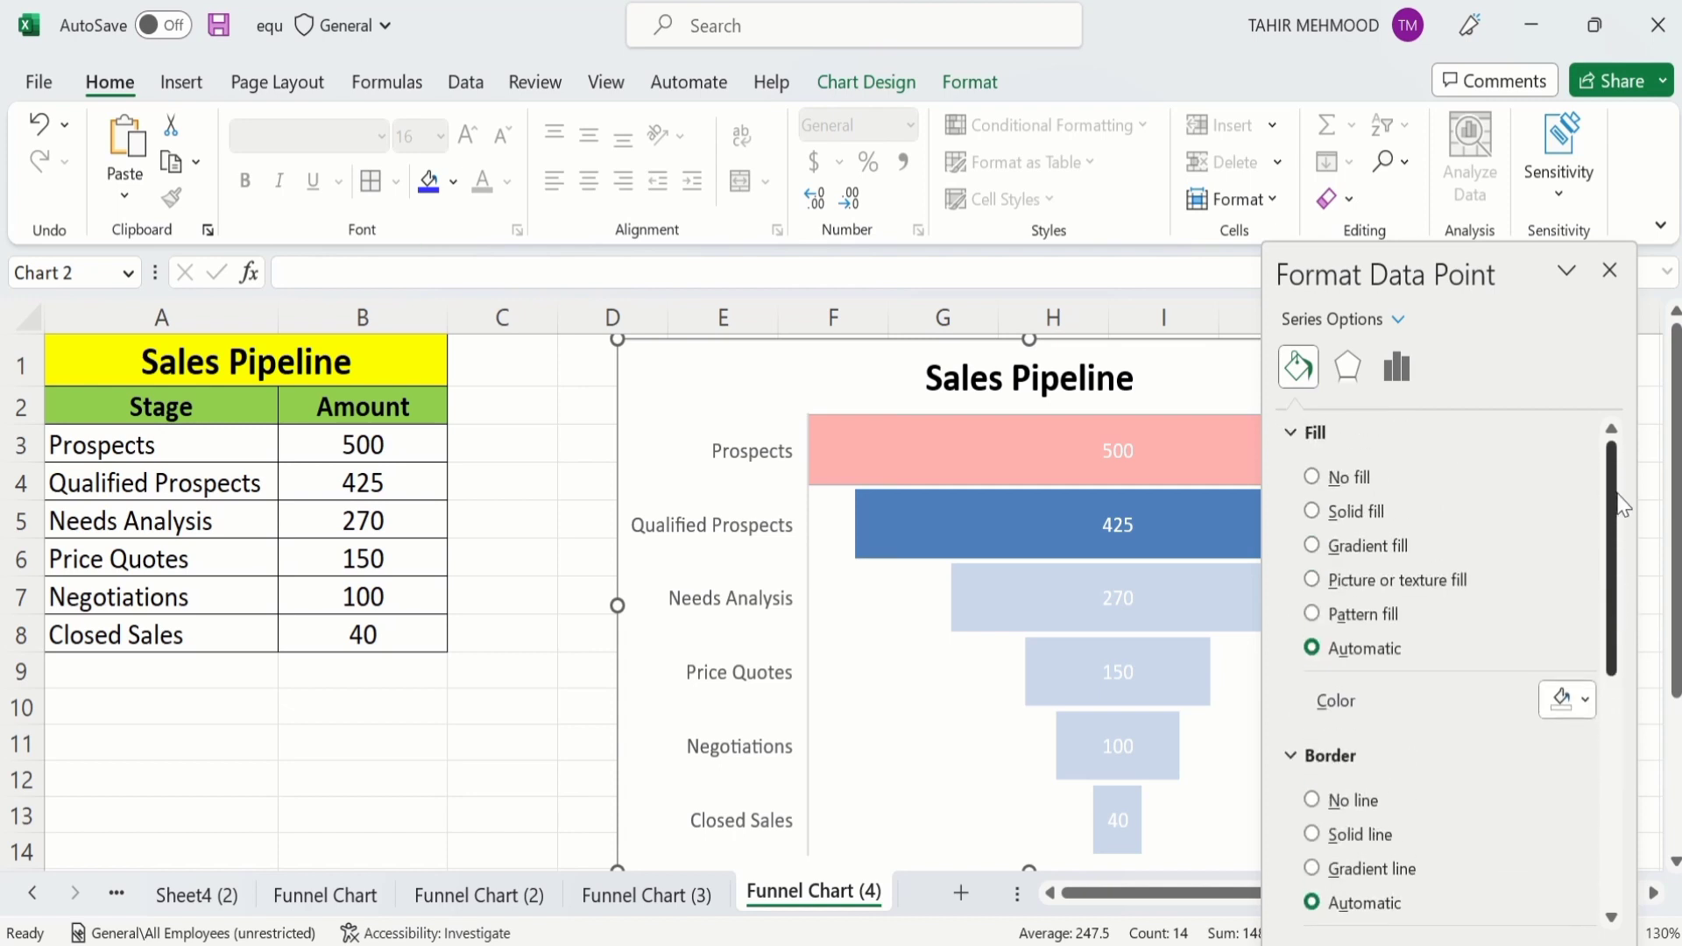
# Fill the Qualified Prospects bar with a green diagonal-stripe pattern and close the pane.
pyautogui.click(1313, 547)
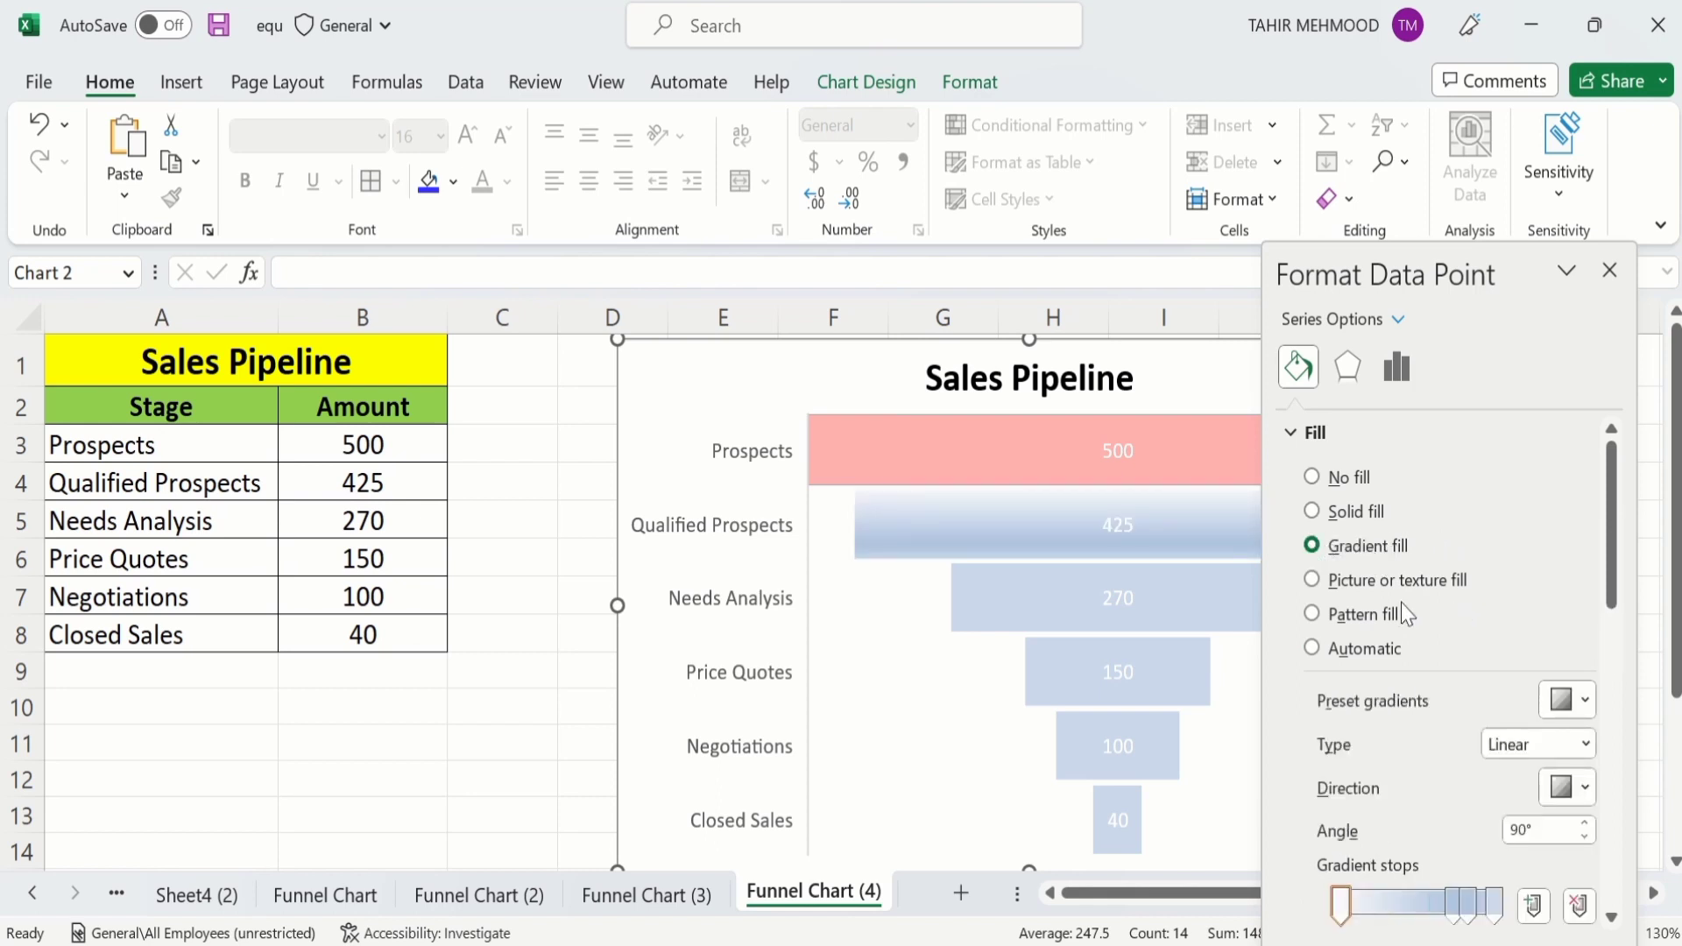
pyautogui.click(1312, 614)
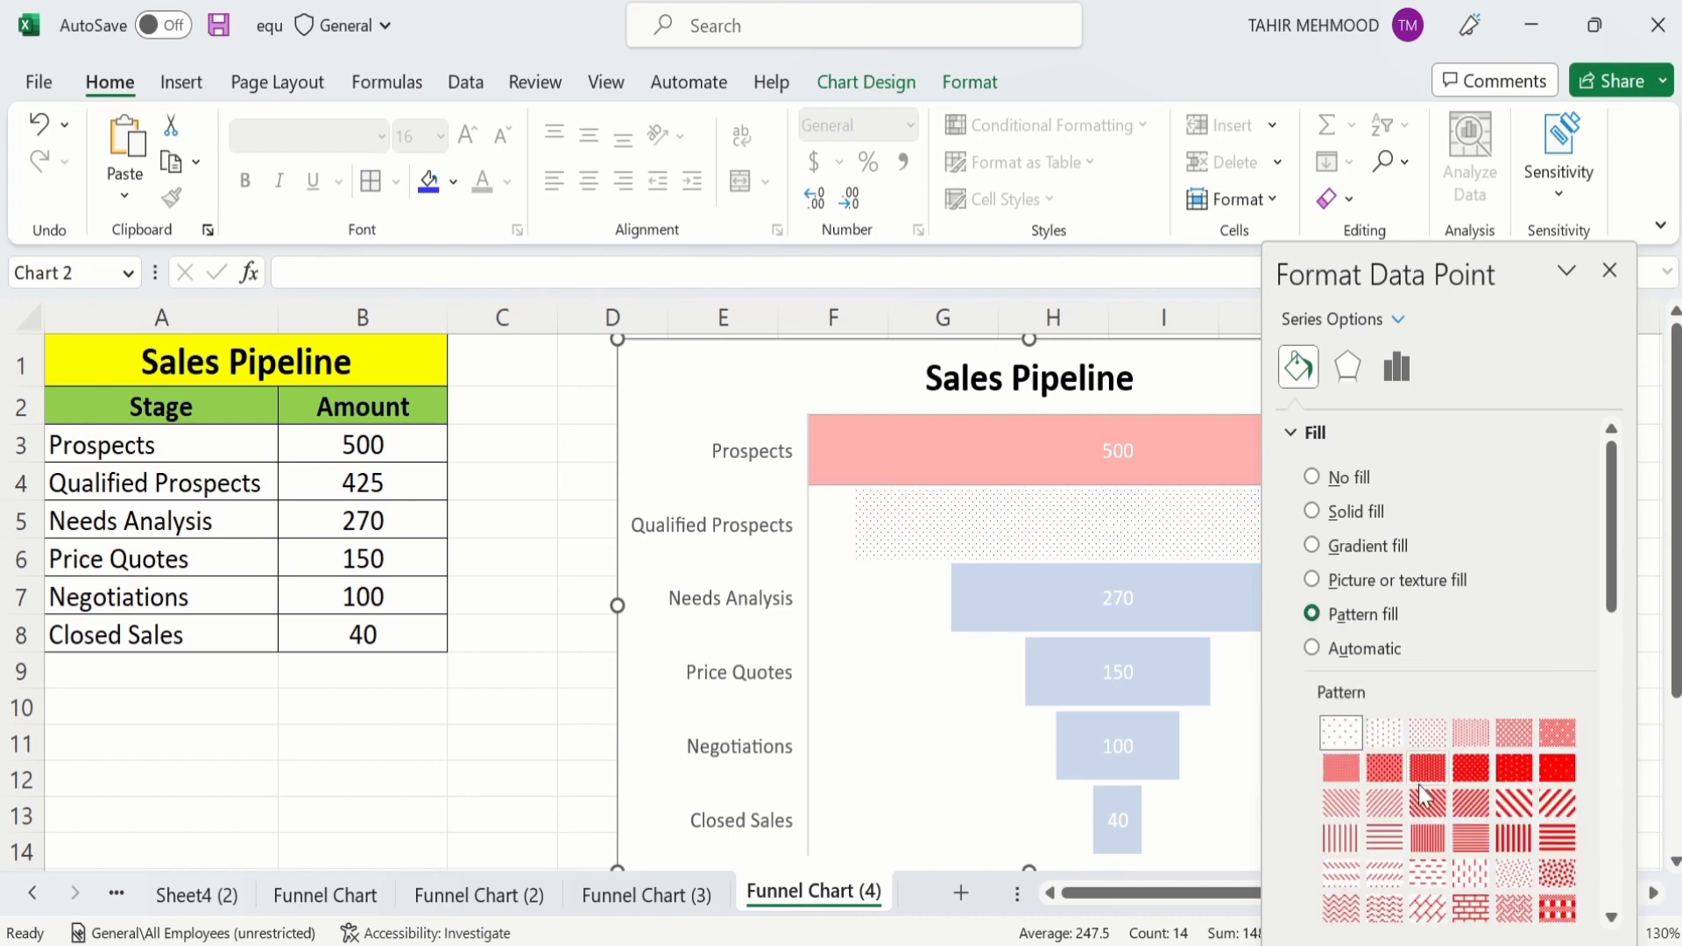
pyautogui.click(1470, 732)
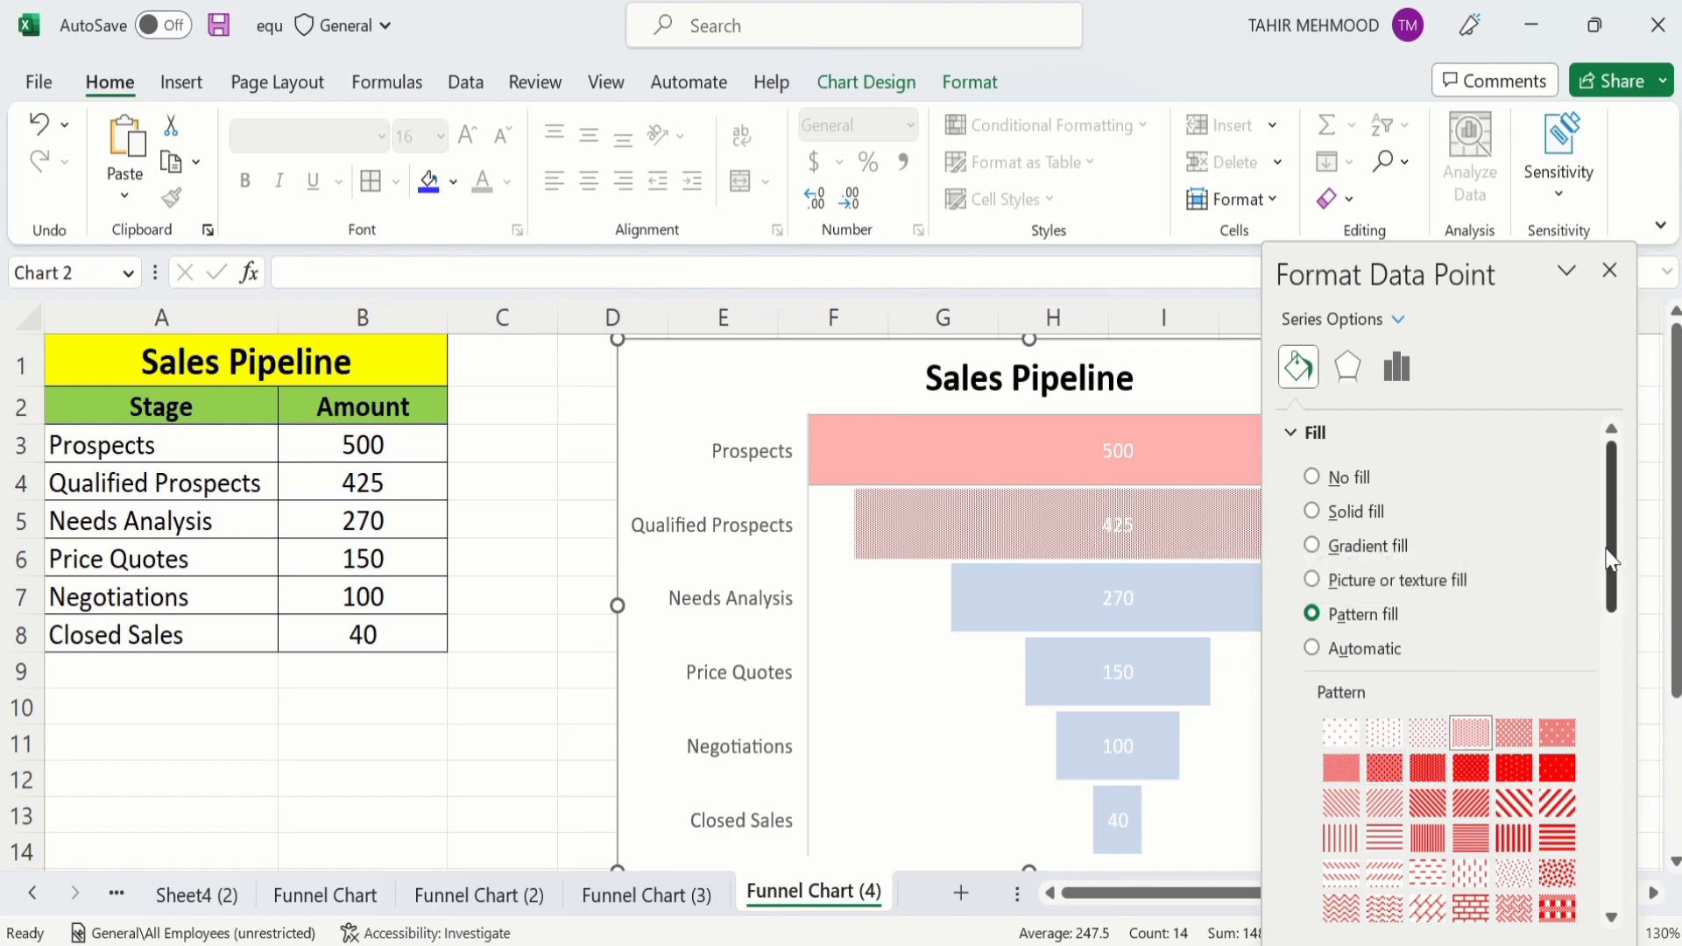
pyautogui.moveTo(1616, 558); pyautogui.dragTo(1618, 658)
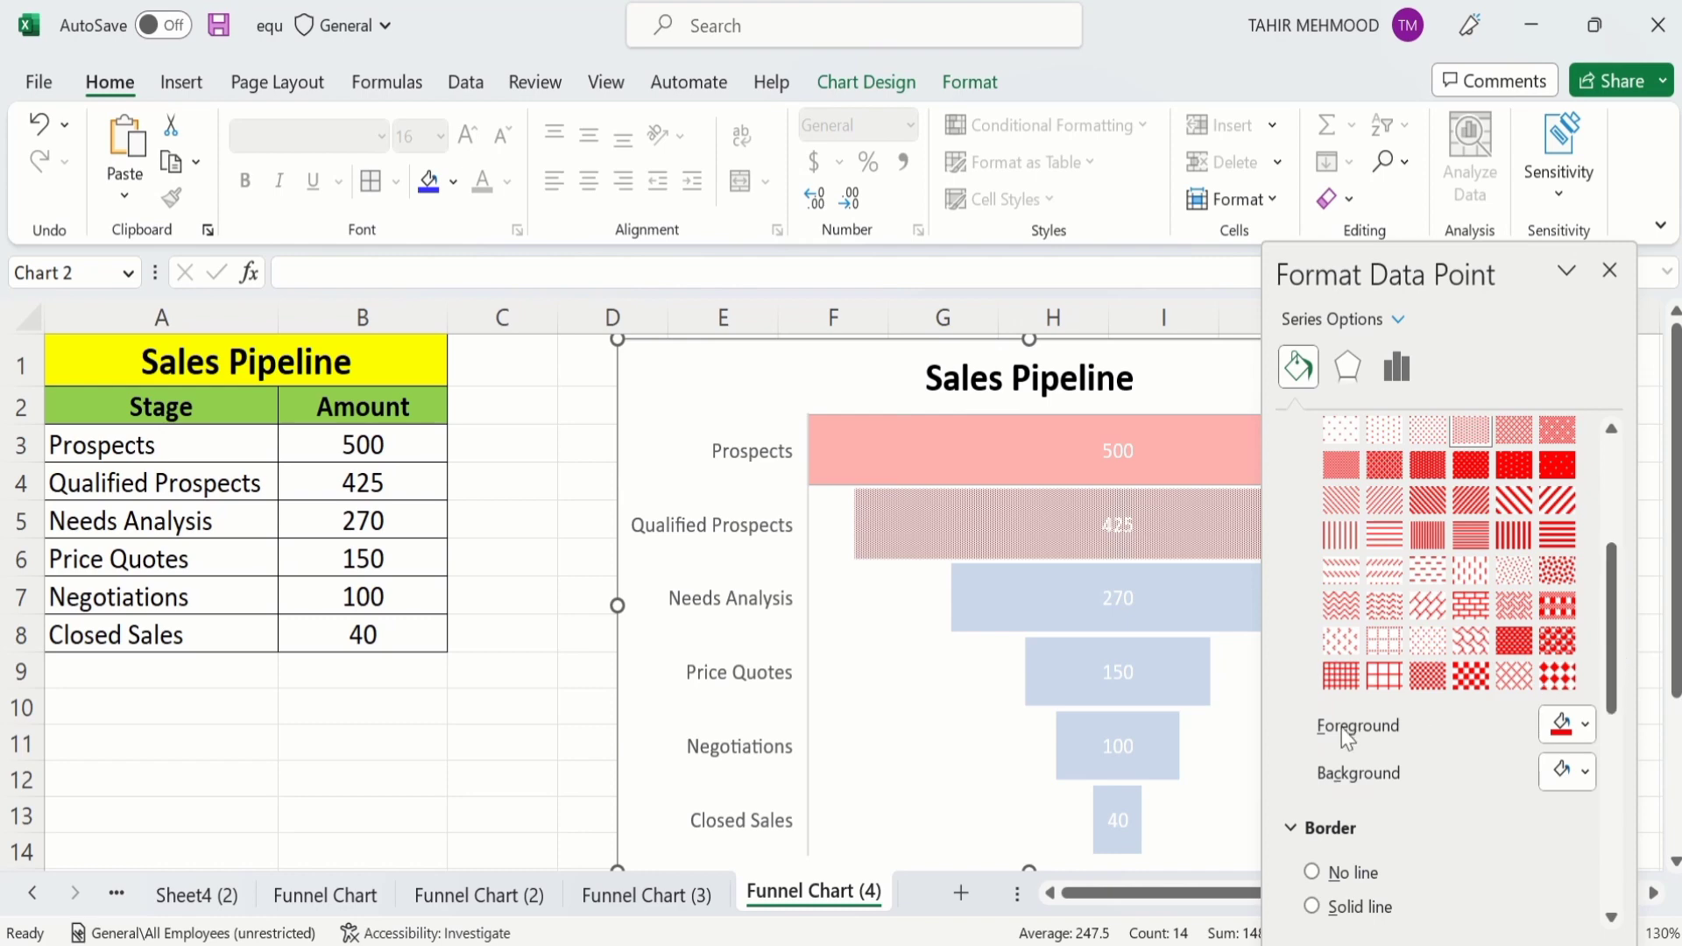
pyautogui.click(1586, 727)
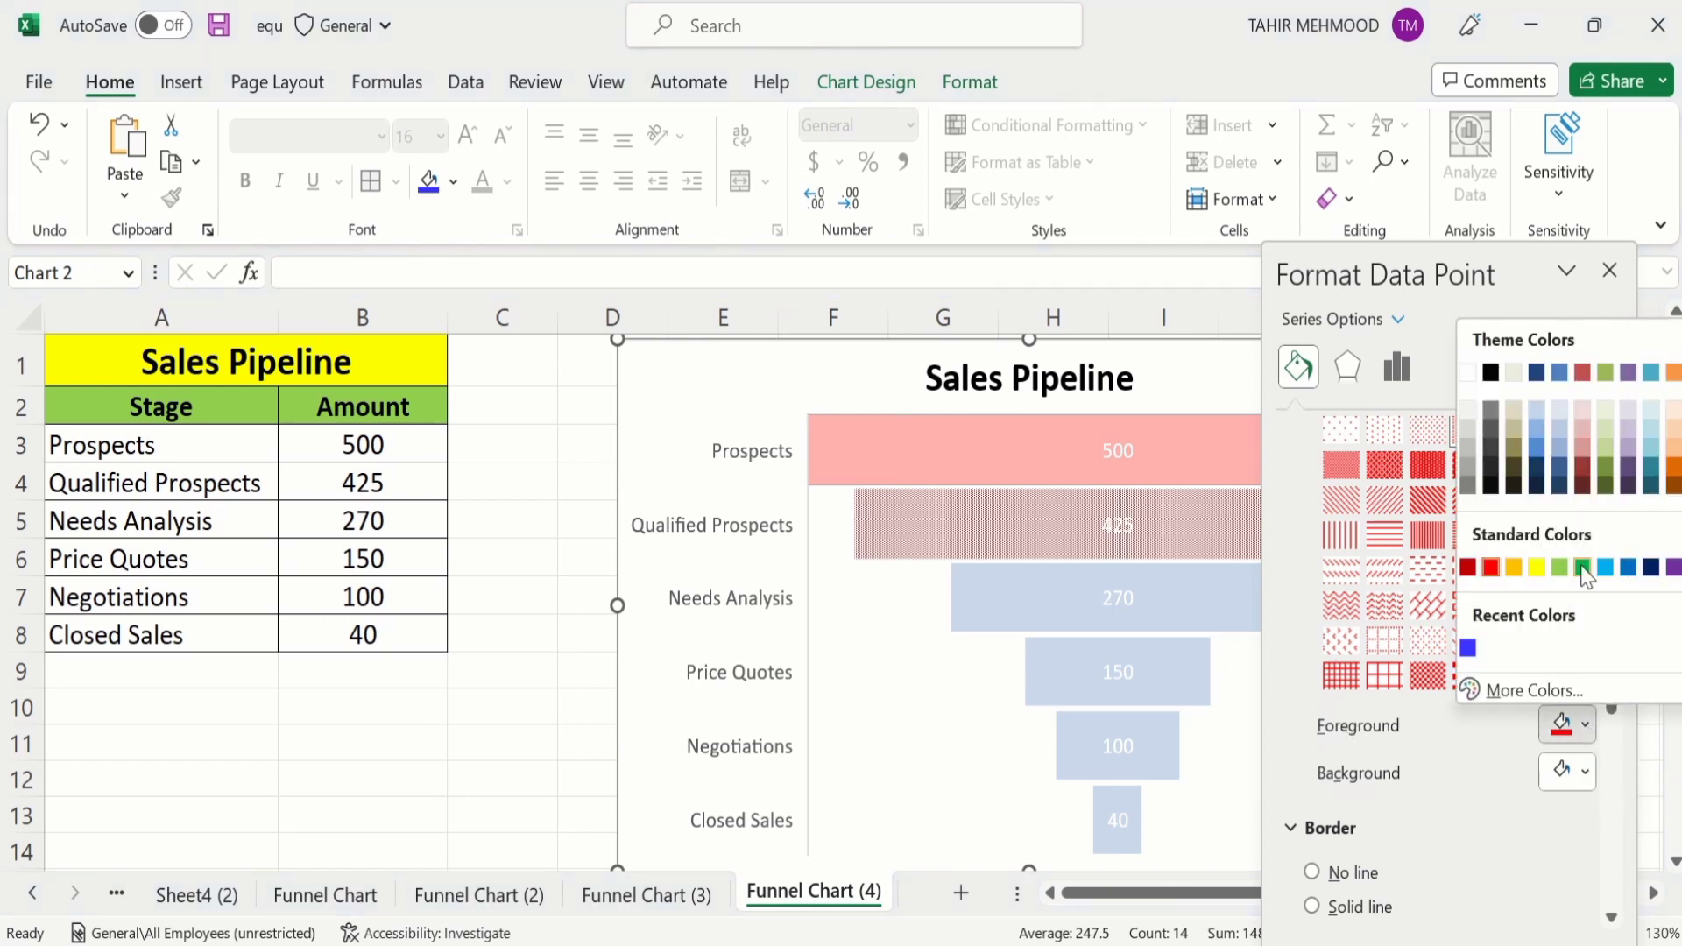
pyautogui.click(1583, 568)
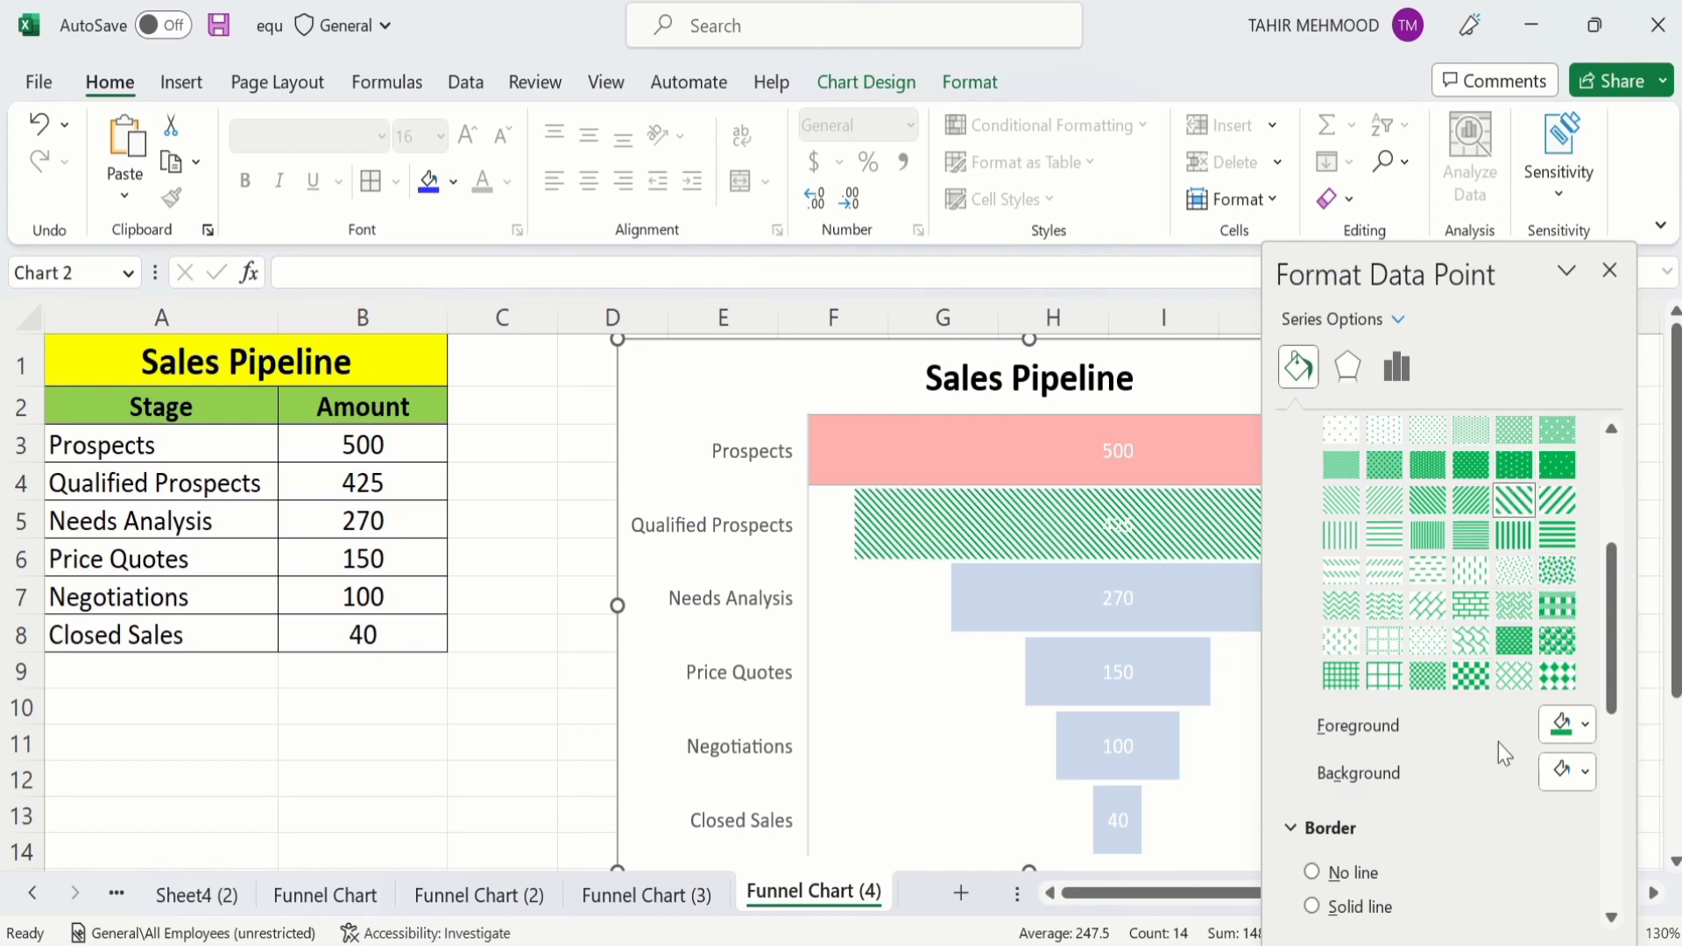
pyautogui.click(1610, 271)
pyautogui.click(1524, 560)
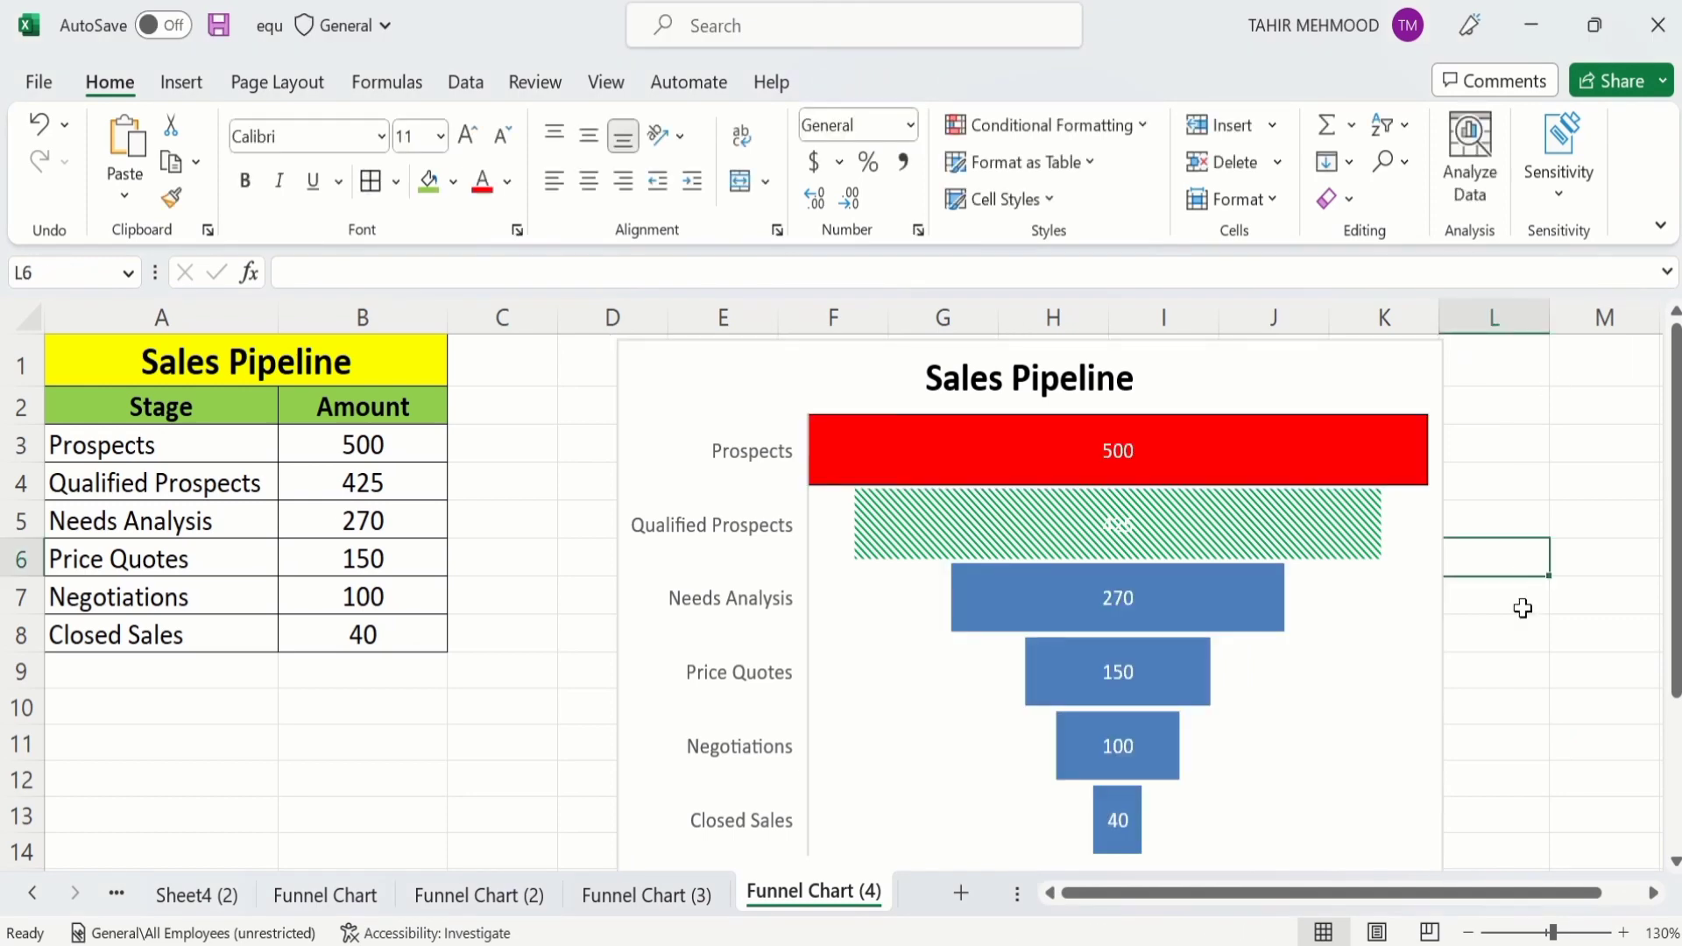
# Give the Needs Analysis bar a solid purple fill via Format Data Point.
pyautogui.click(1223, 599)
pyautogui.click(1223, 596)
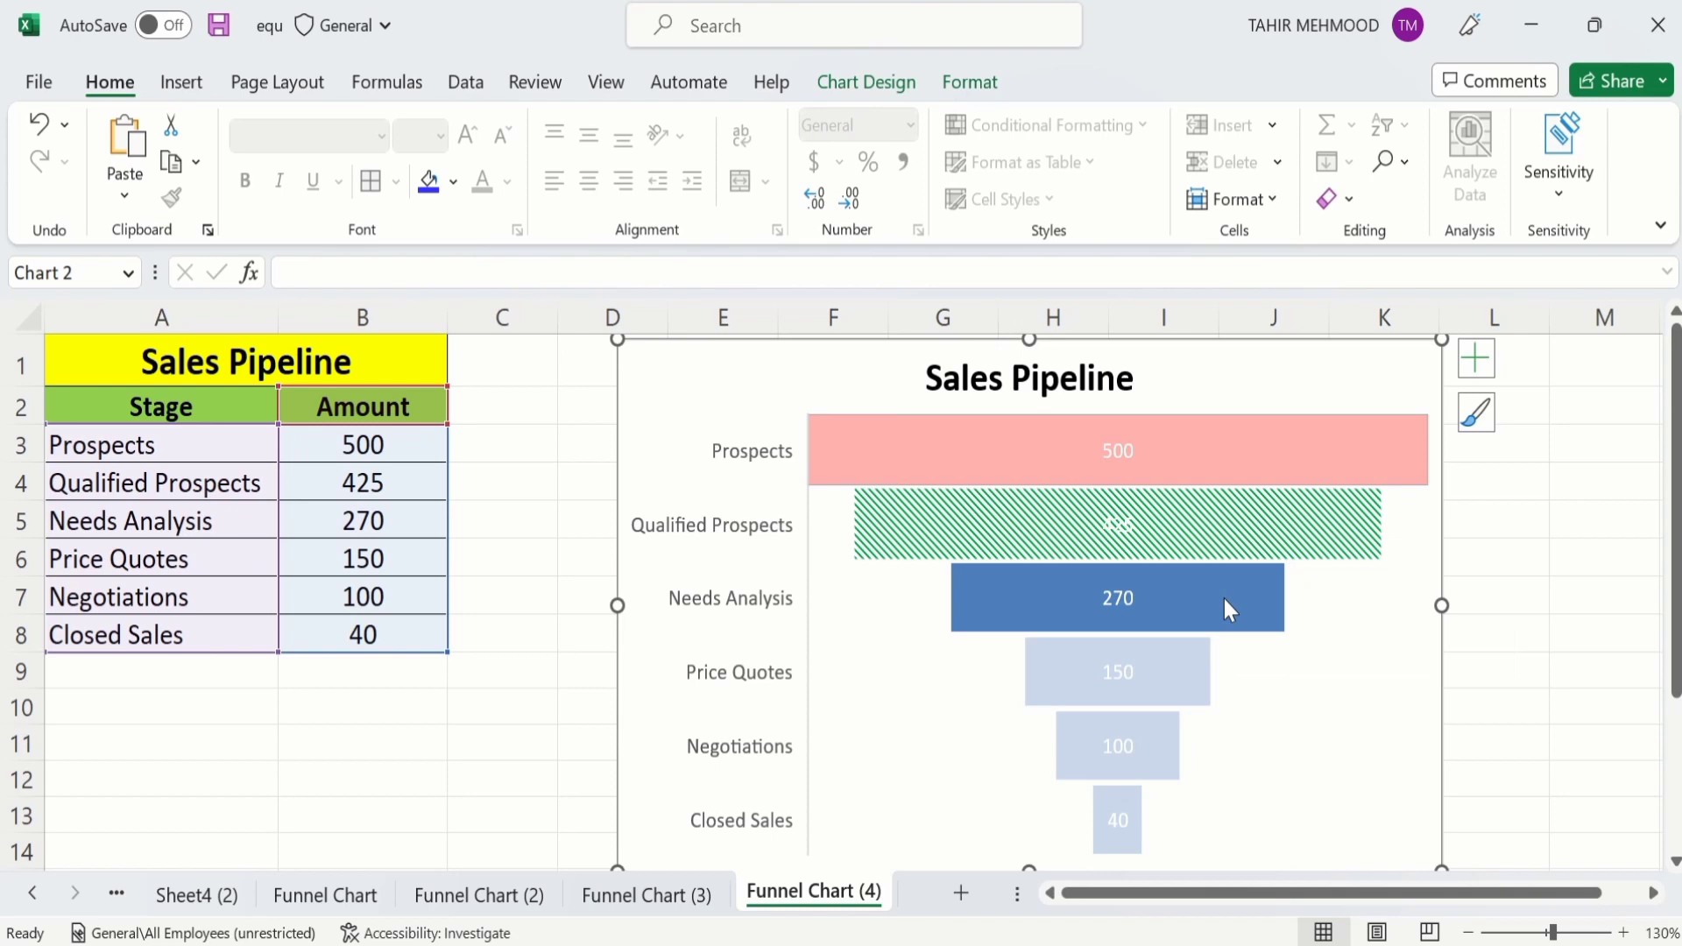
pyautogui.rightClick(1223, 596)
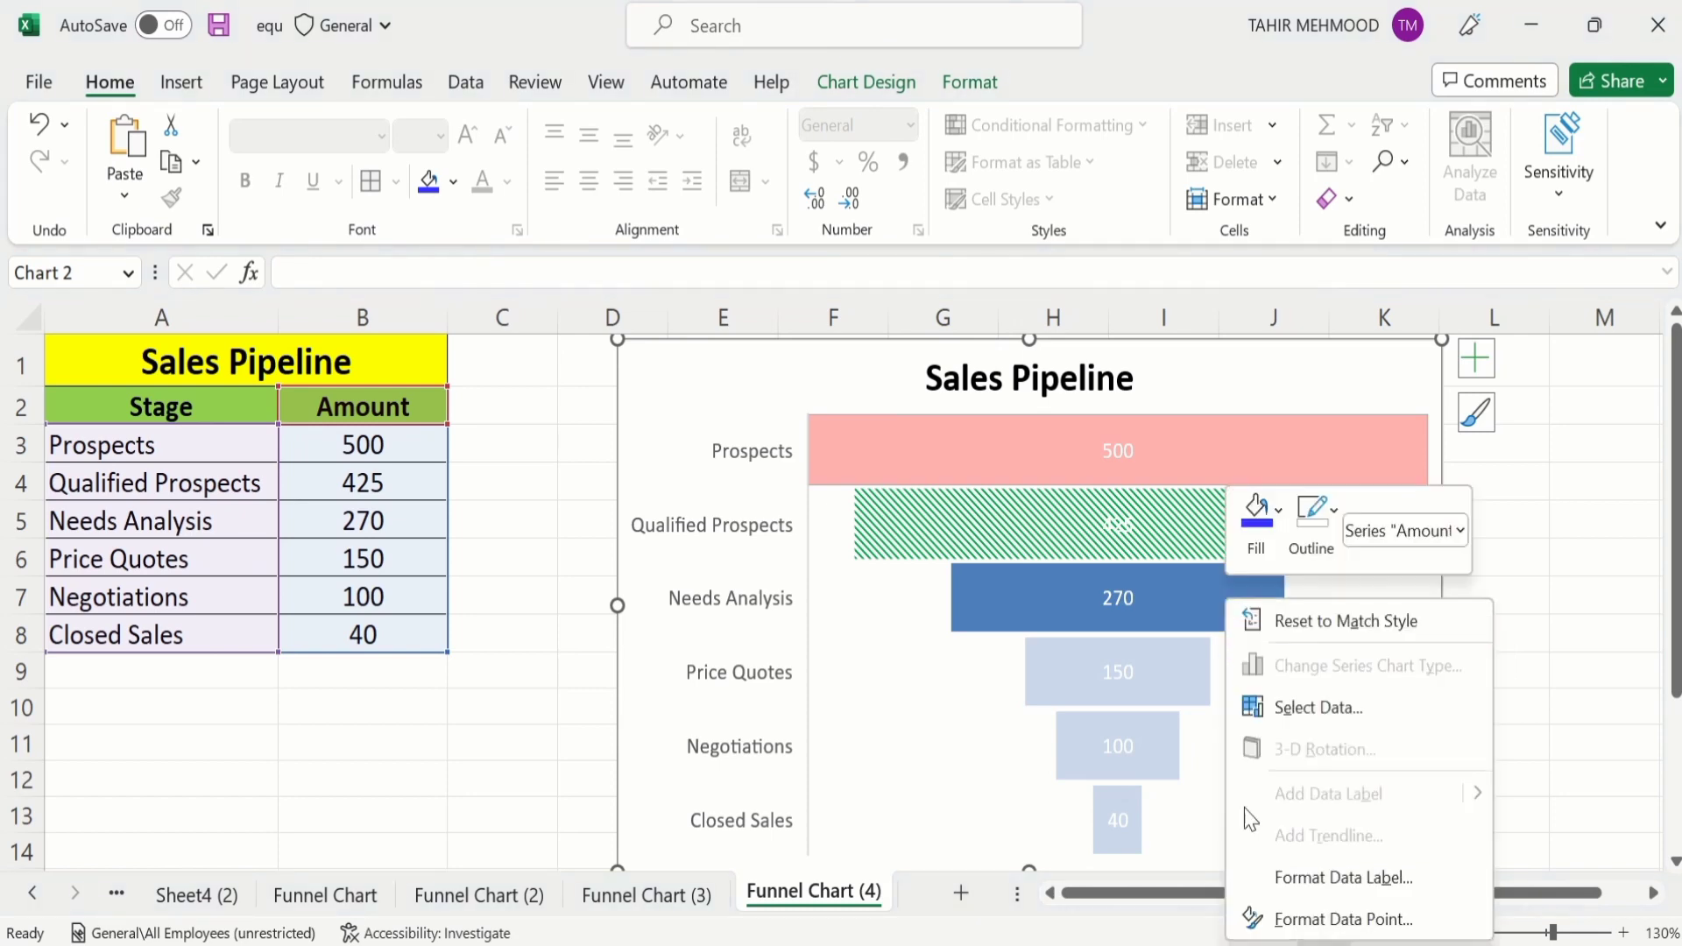
pyautogui.click(1329, 921)
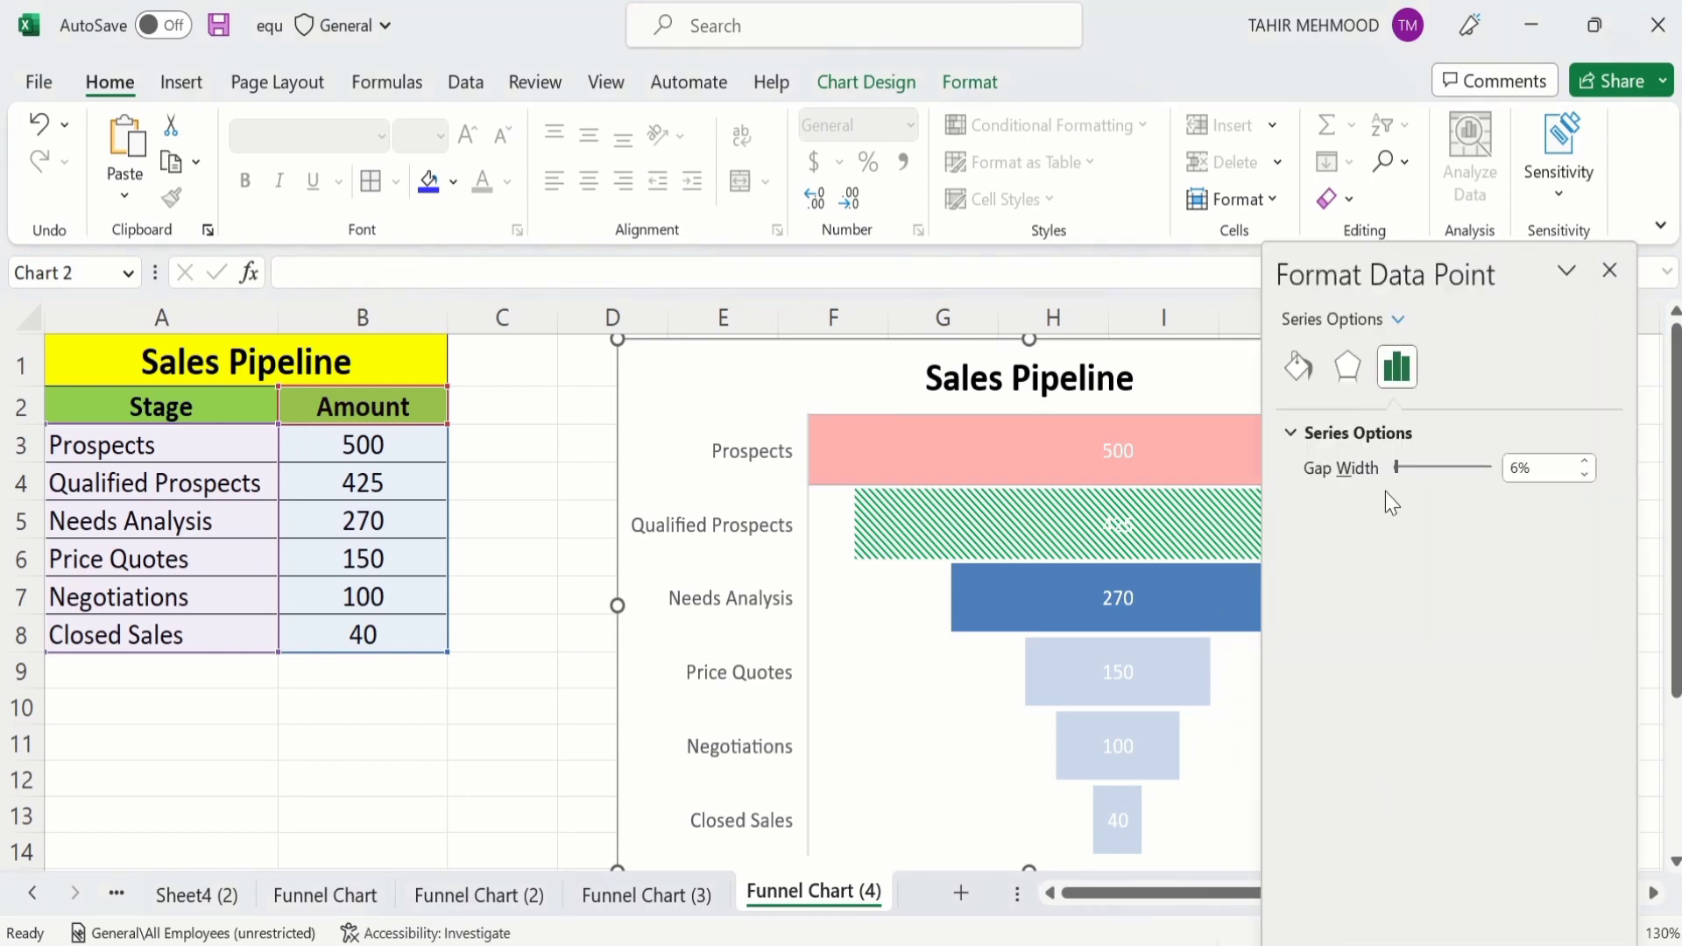
pyautogui.click(1301, 369)
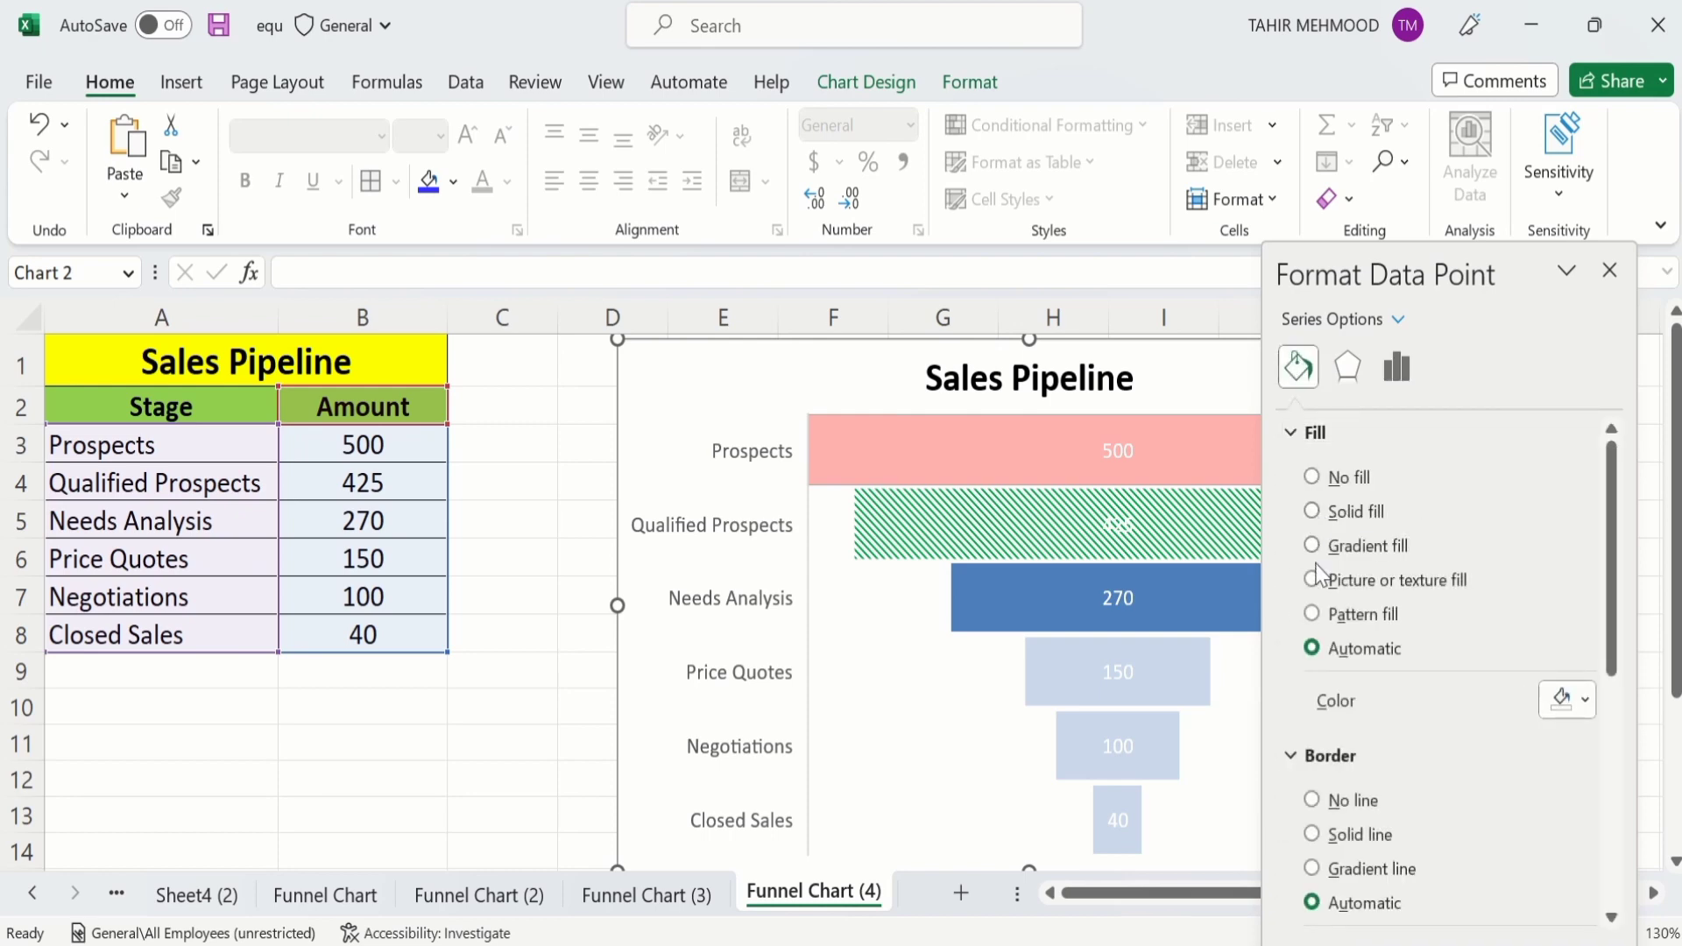
pyautogui.click(1312, 512)
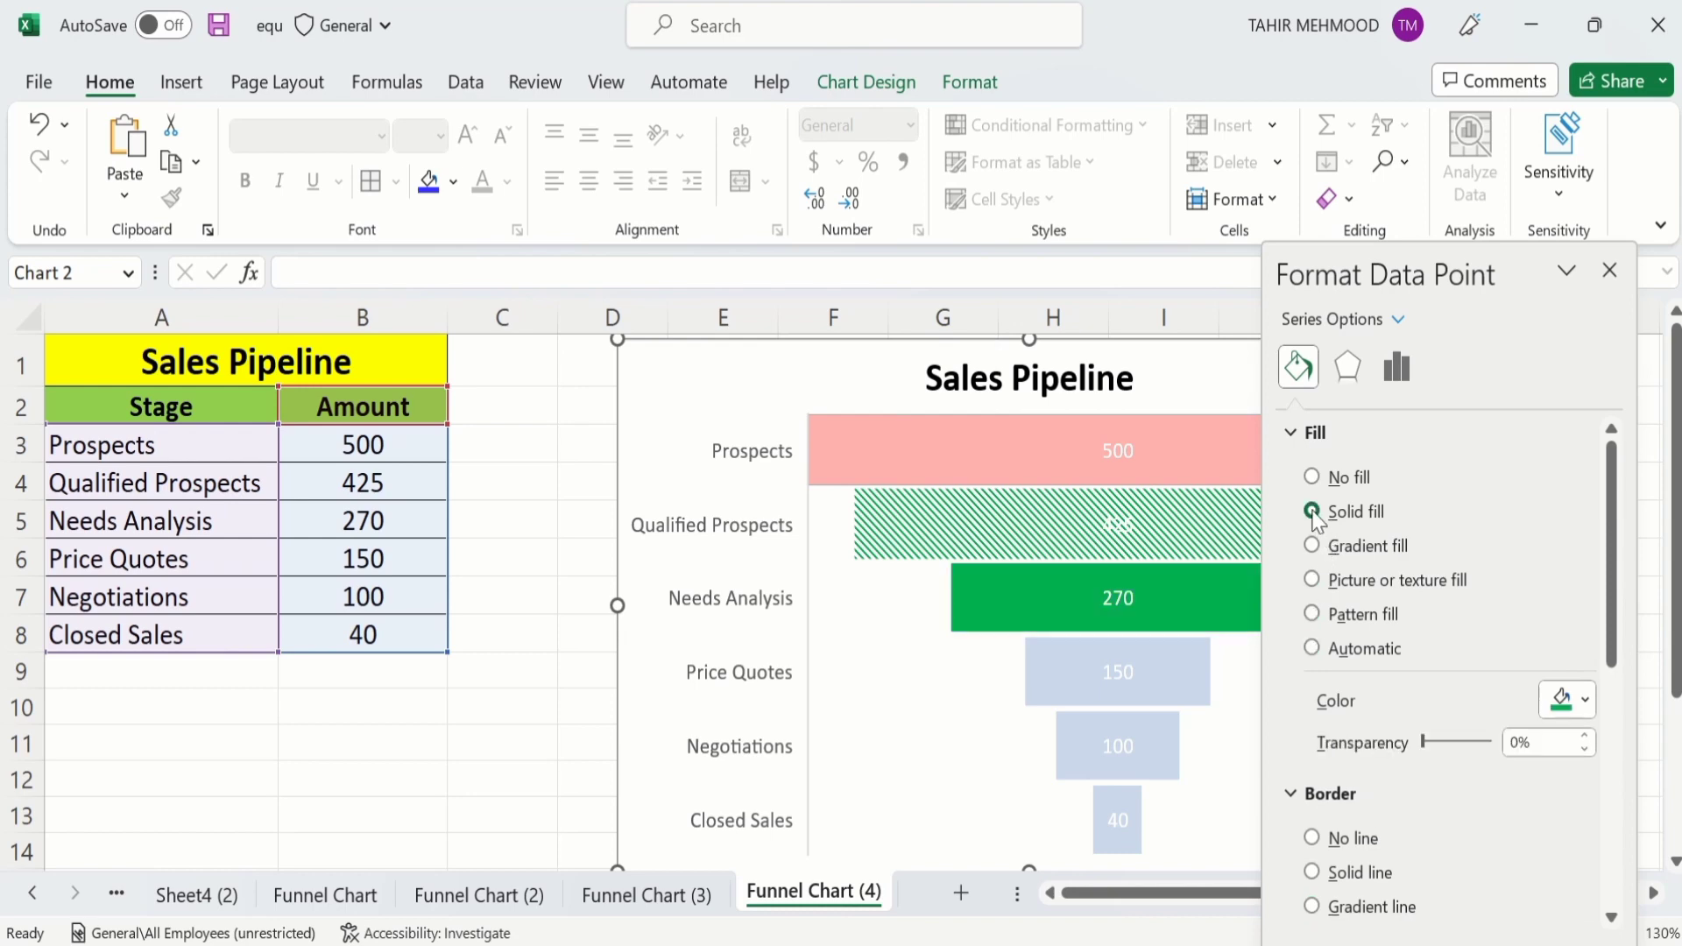
pyautogui.click(1583, 700)
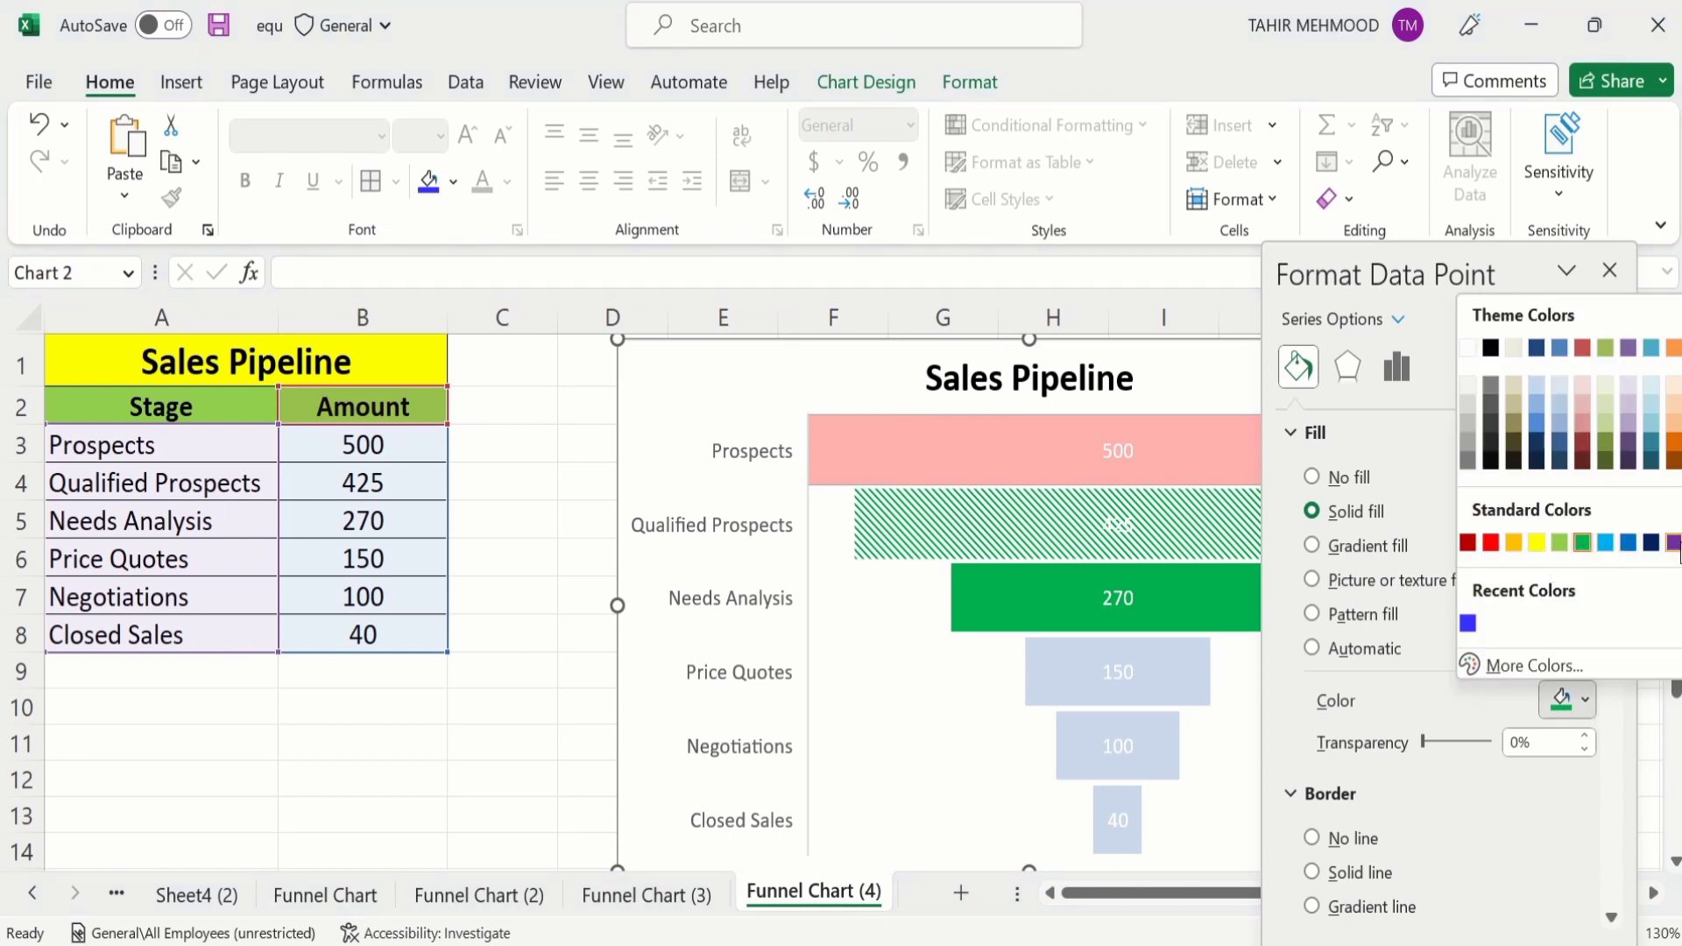
pyautogui.click(1673, 544)
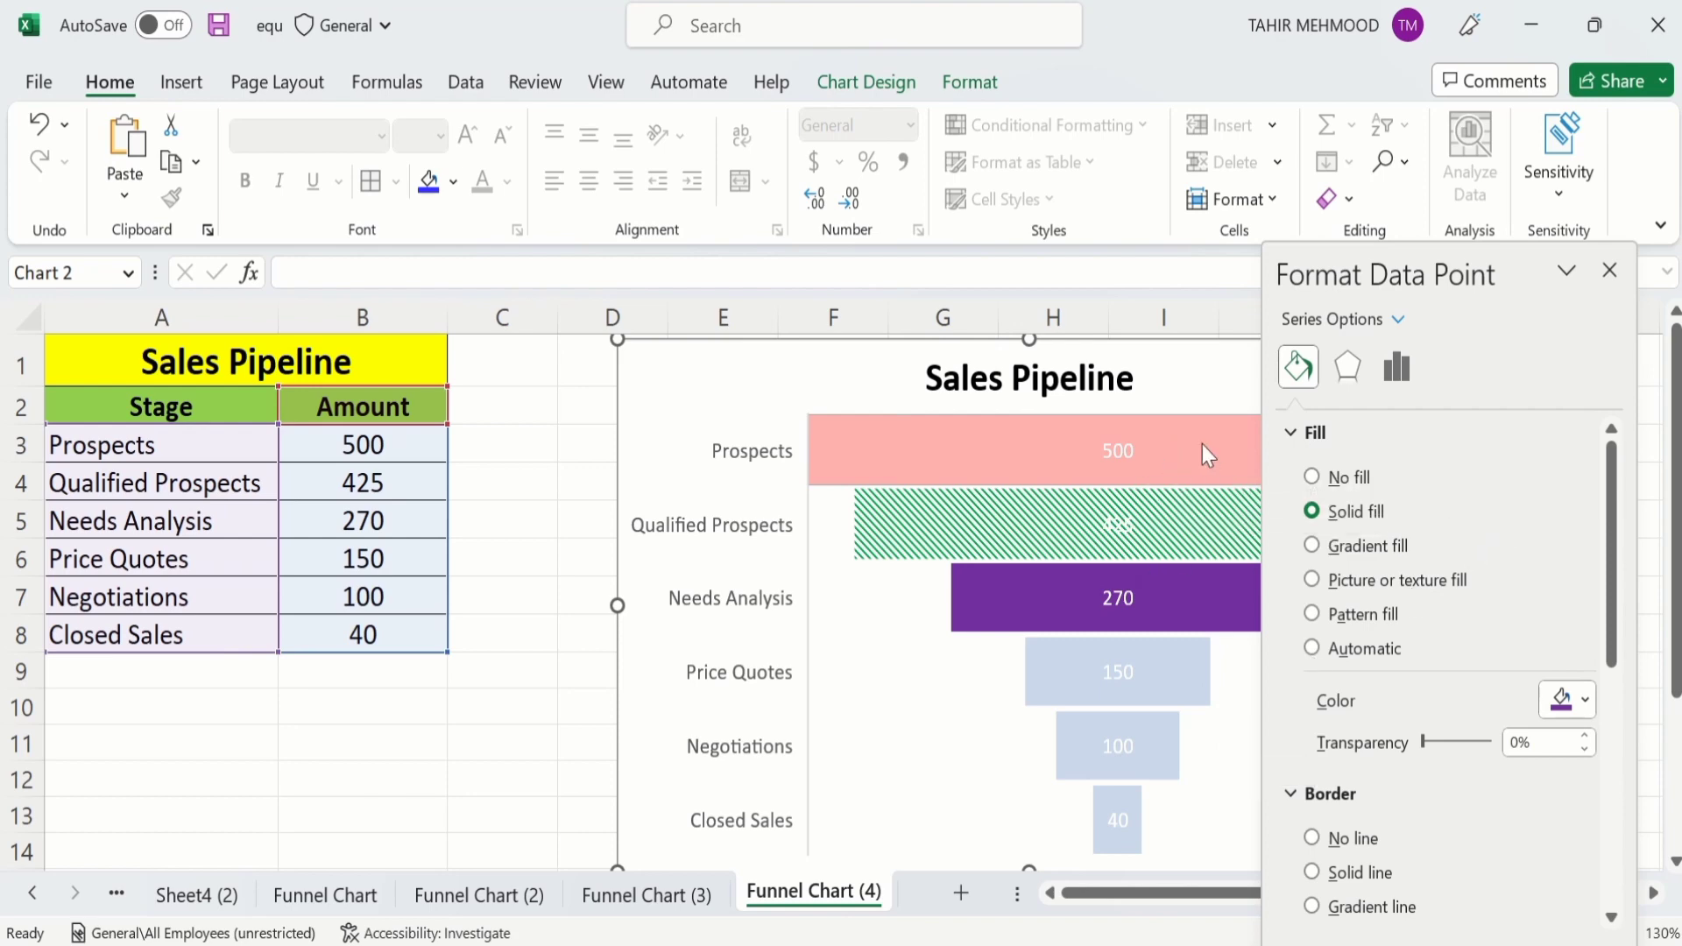
# Add a green 0.5 pt solid border to the Needs Analysis bar and close the pane.
pyautogui.moveTo(1203, 452)
pyautogui.moveTo(1179, 623)
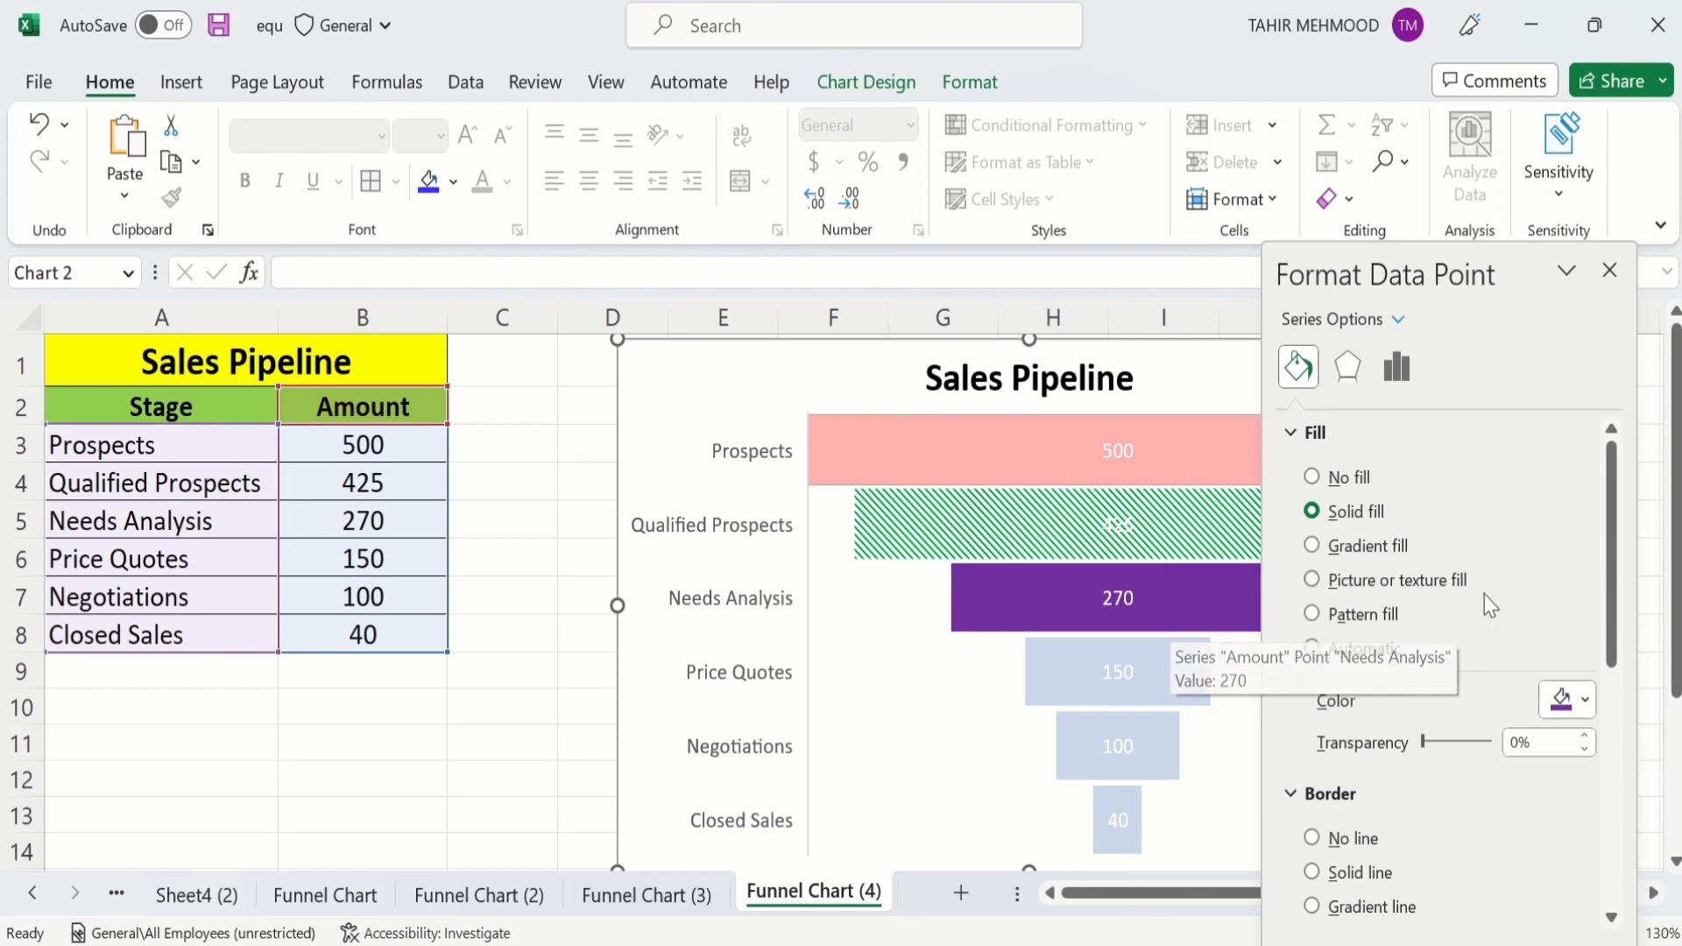
pyautogui.click(1310, 872)
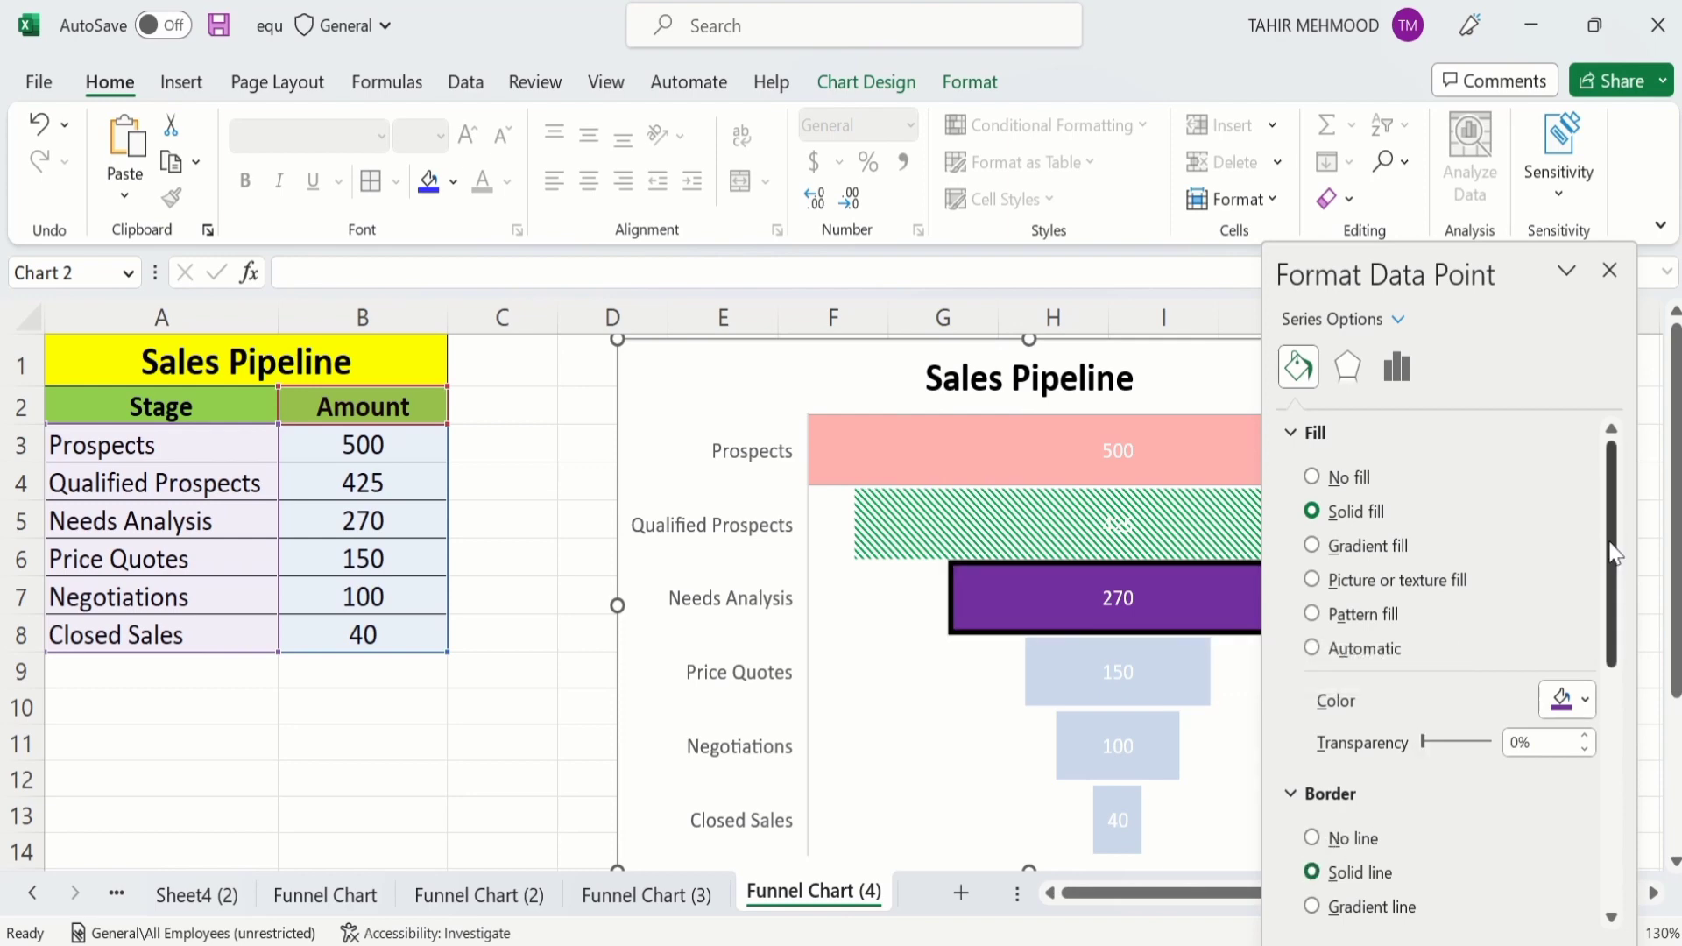
pyautogui.moveTo(1614, 550); pyautogui.dragTo(1615, 653)
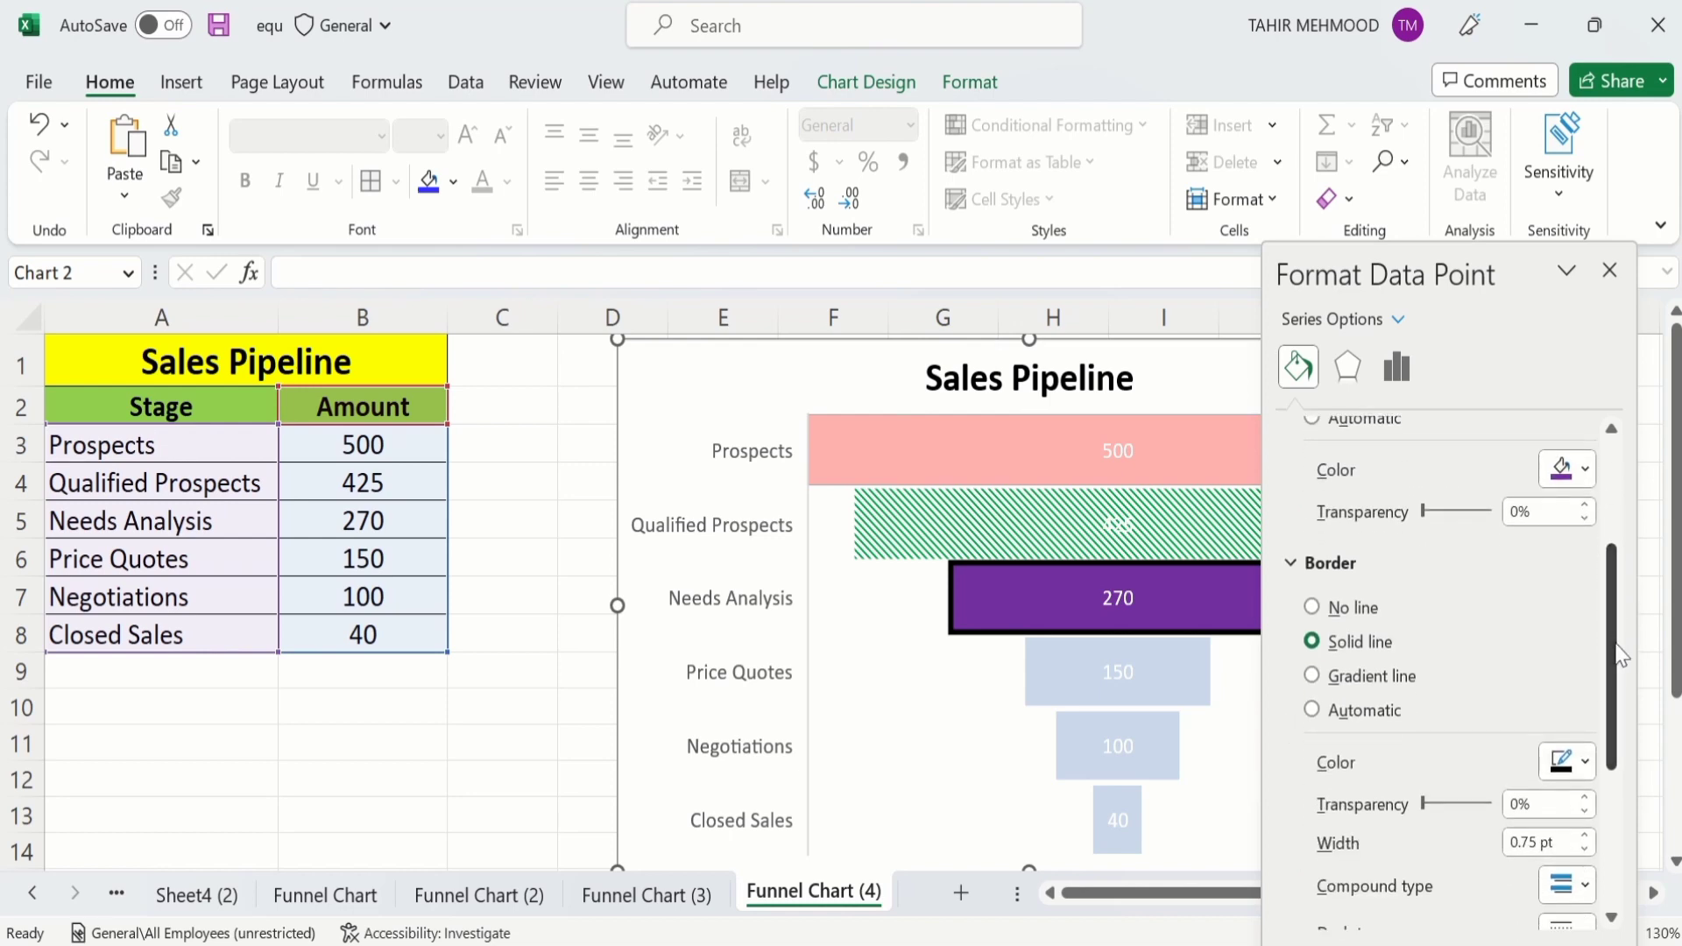
pyautogui.click(1585, 763)
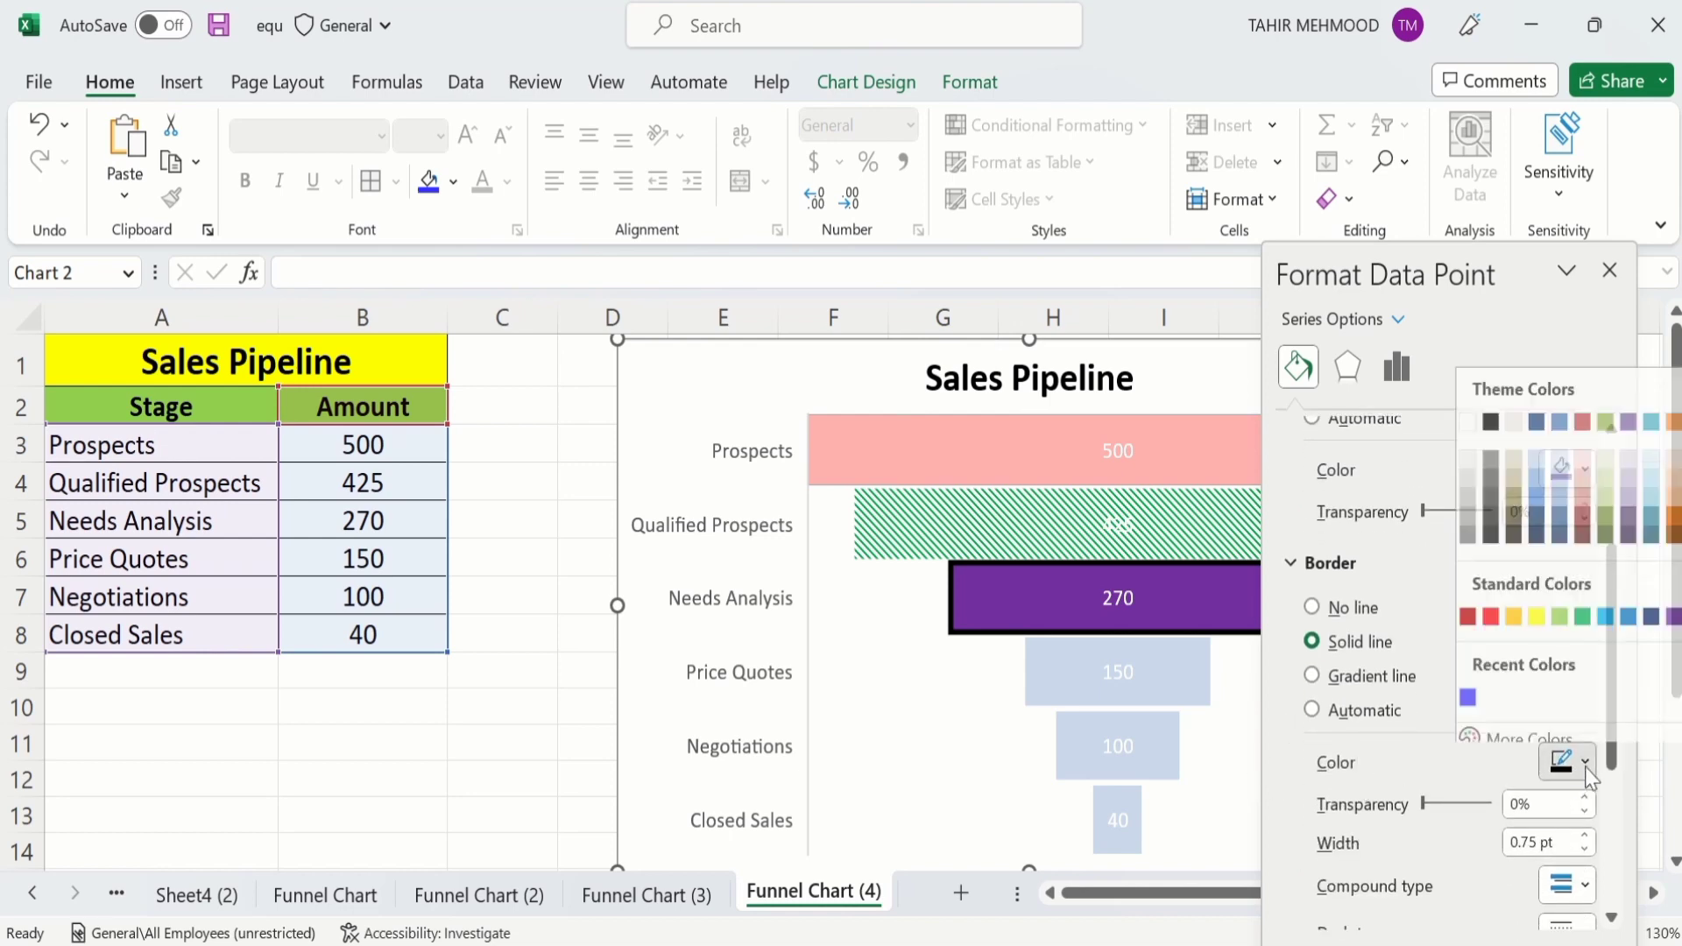
pyautogui.click(1583, 605)
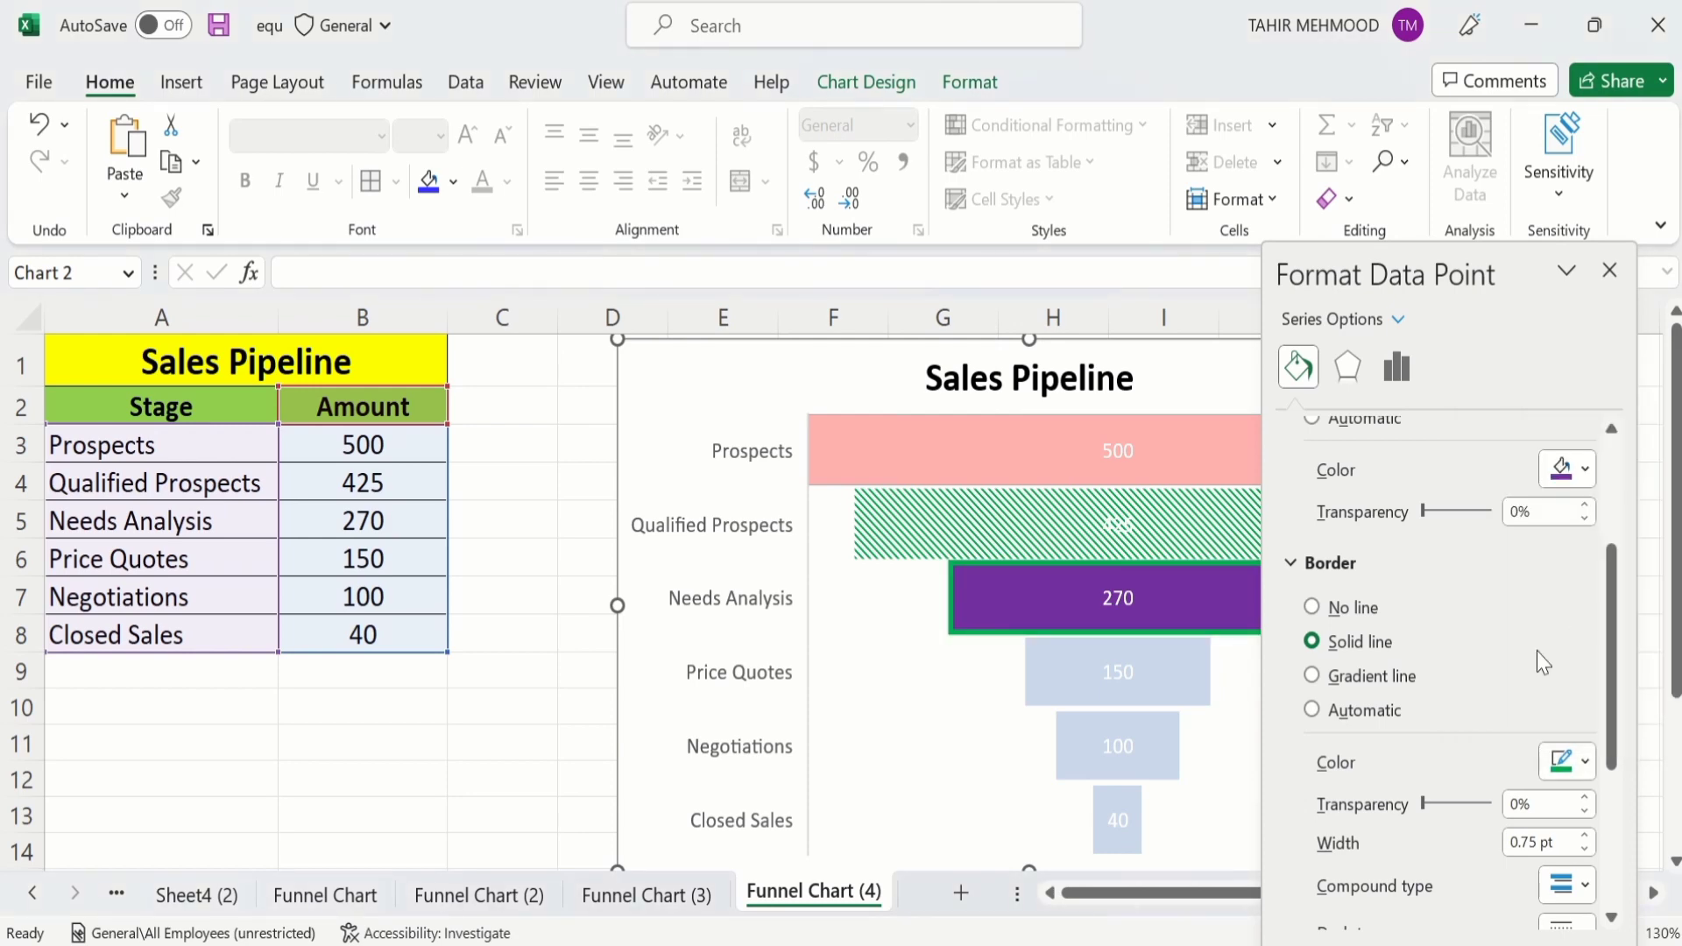
pyautogui.click(1586, 851)
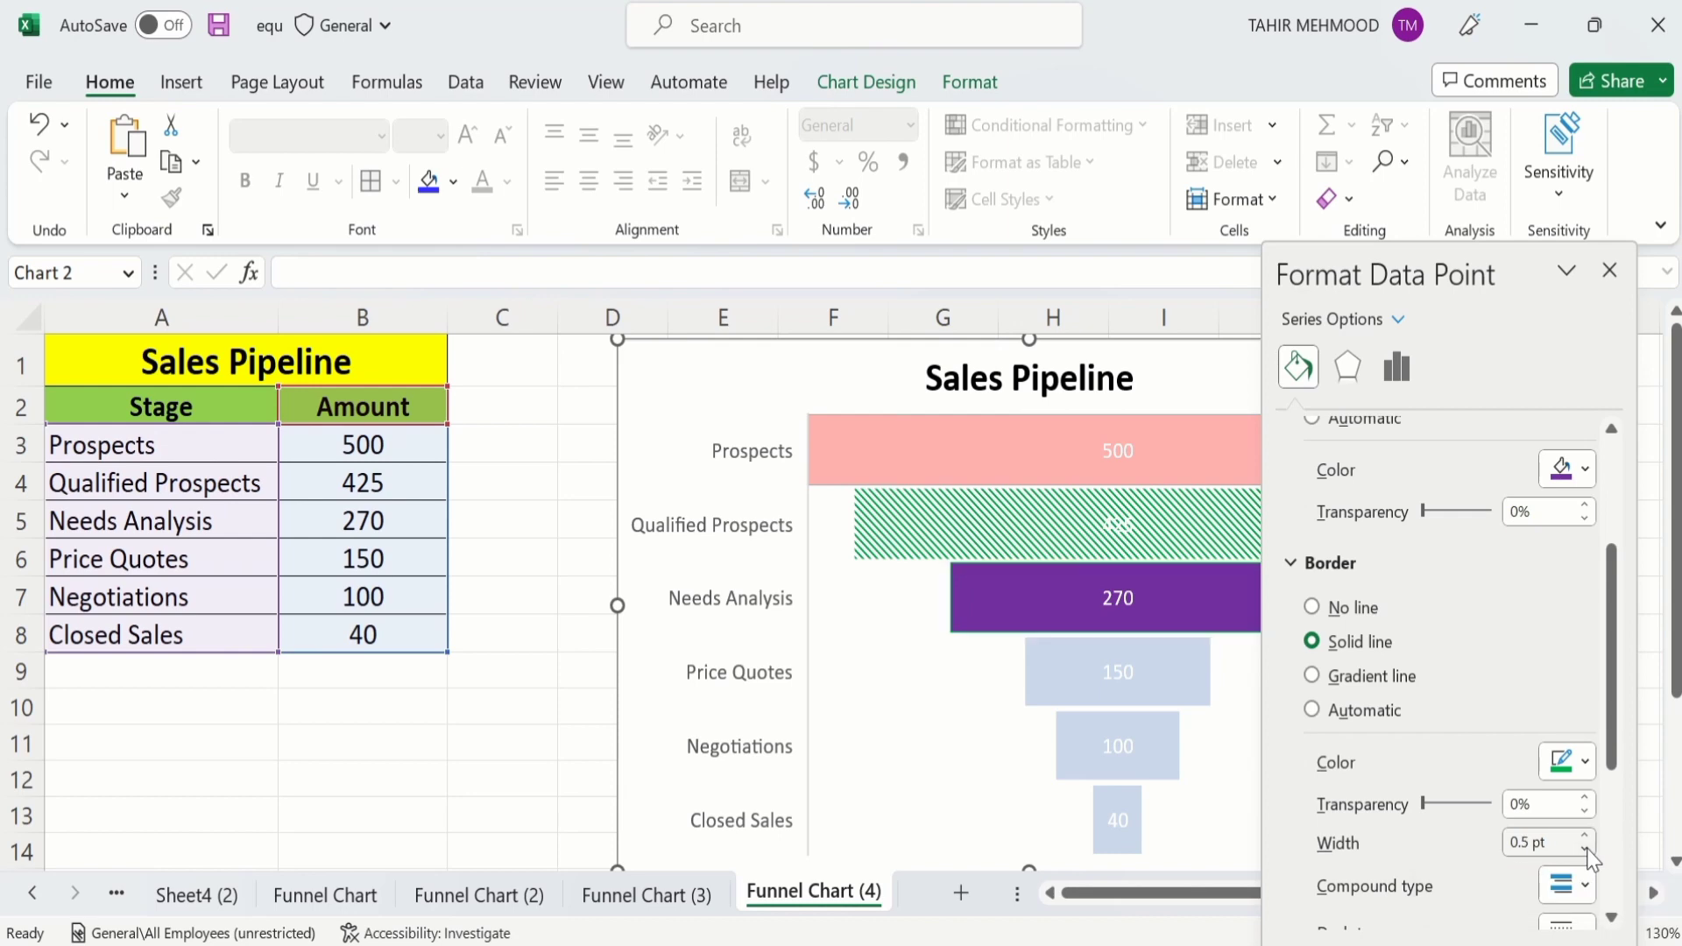
pyautogui.click(1610, 273)
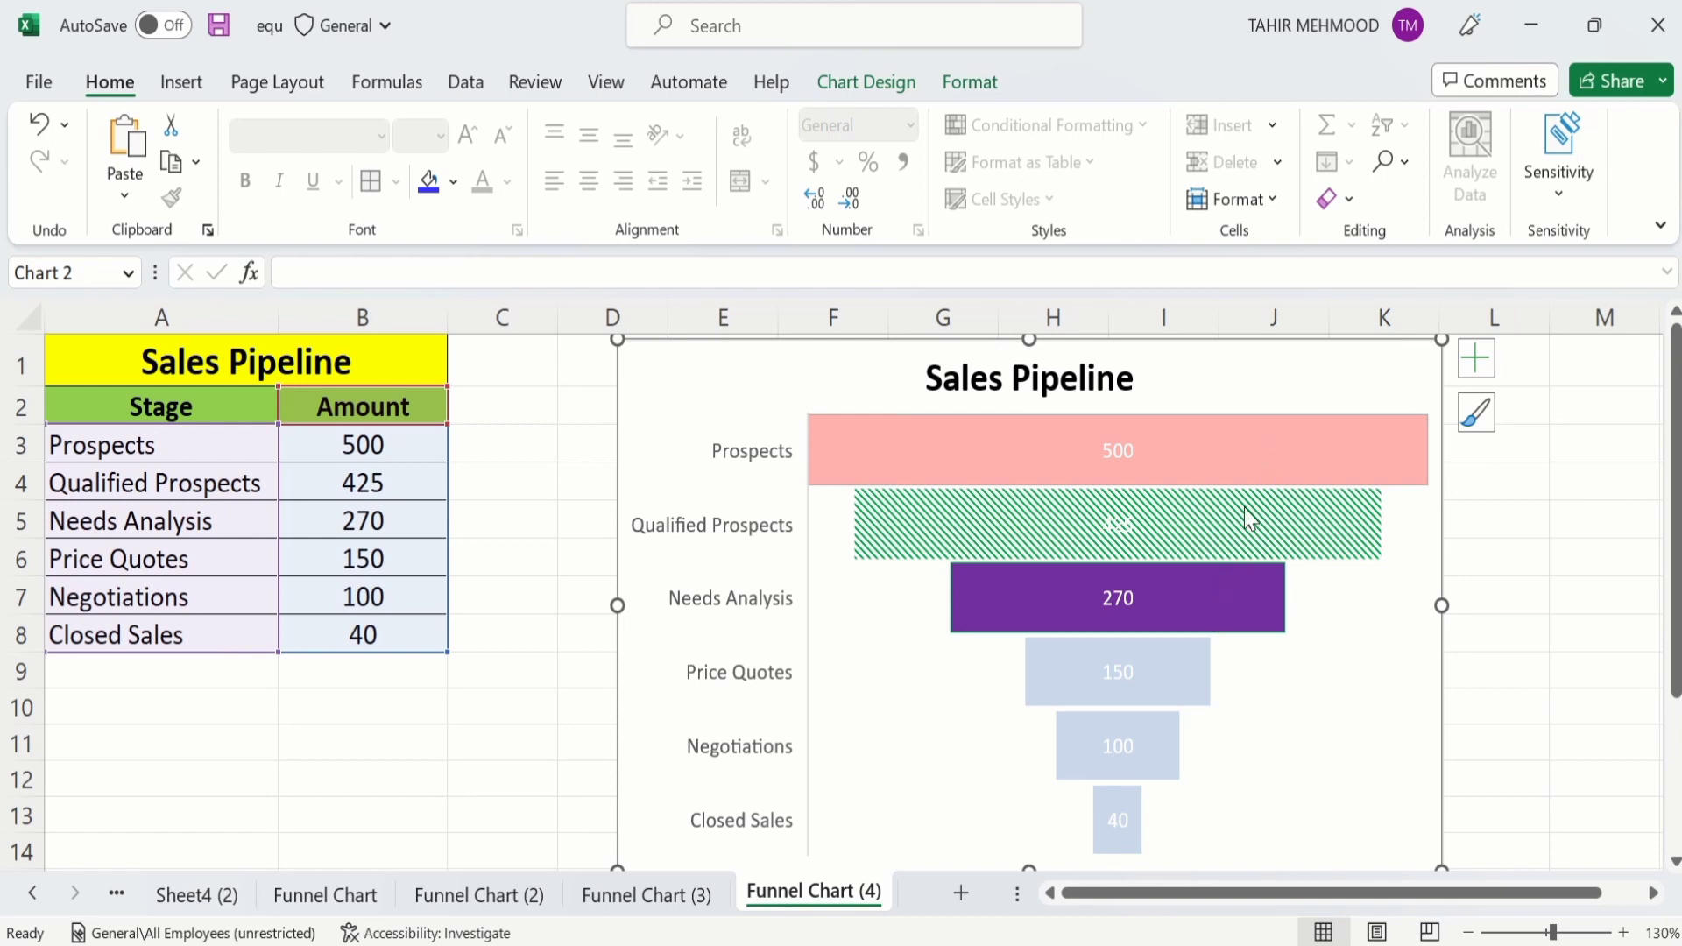
pyautogui.moveTo(1180, 676)
pyautogui.click(1128, 449)
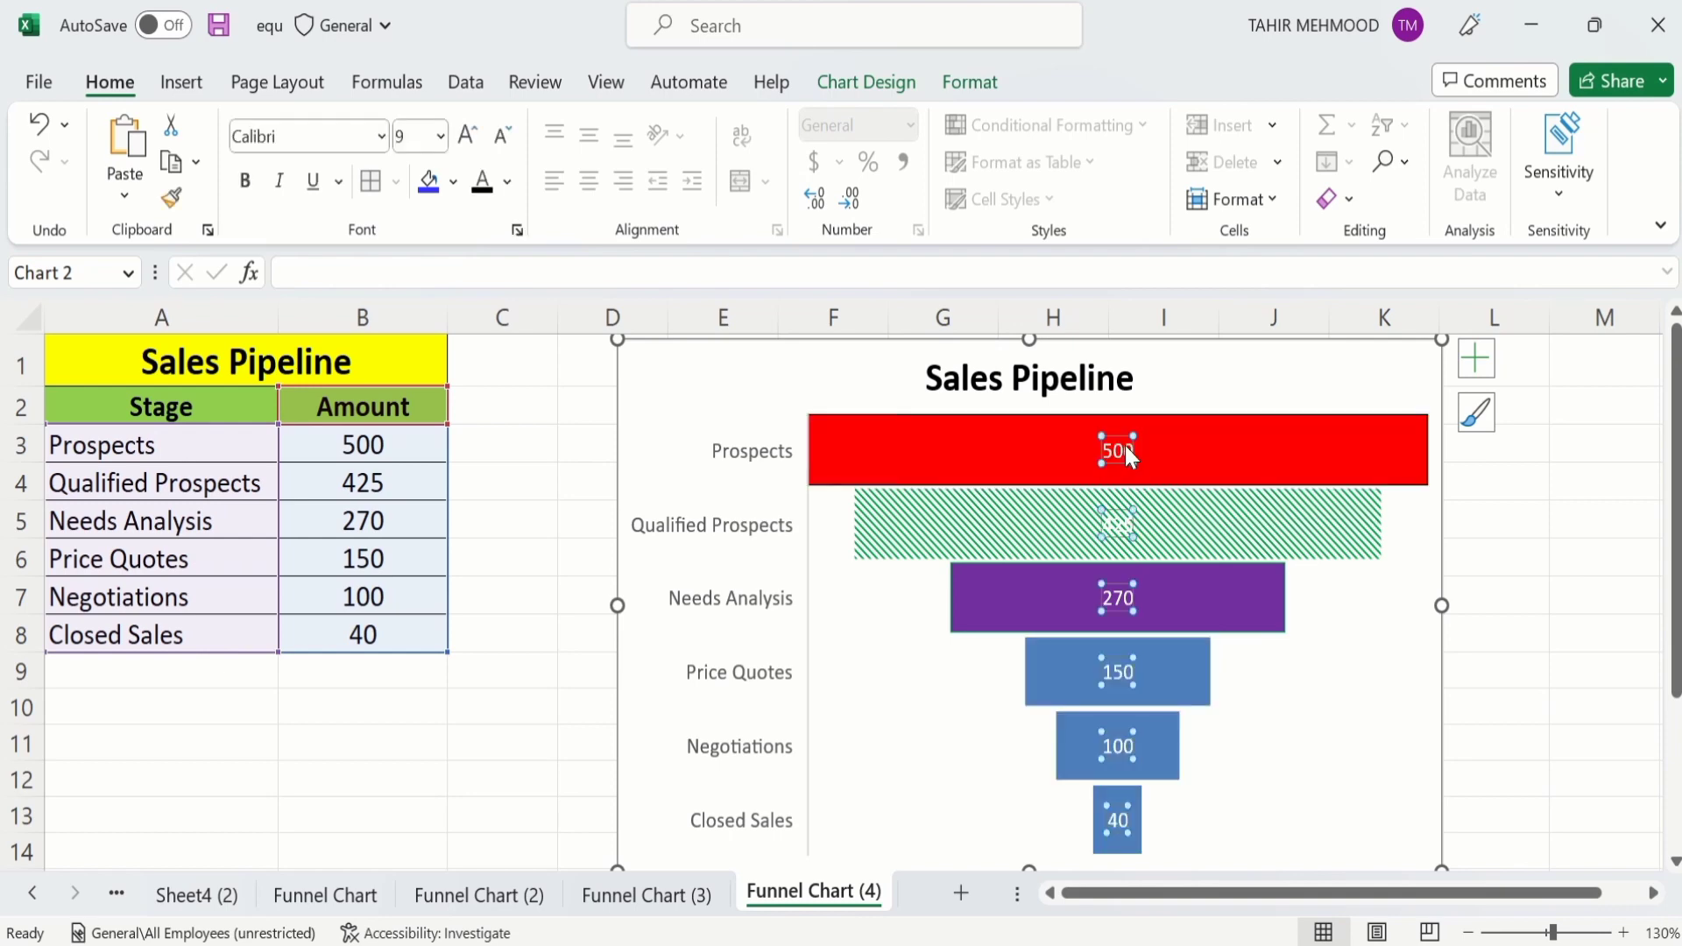
pyautogui.rightClick(1130, 454)
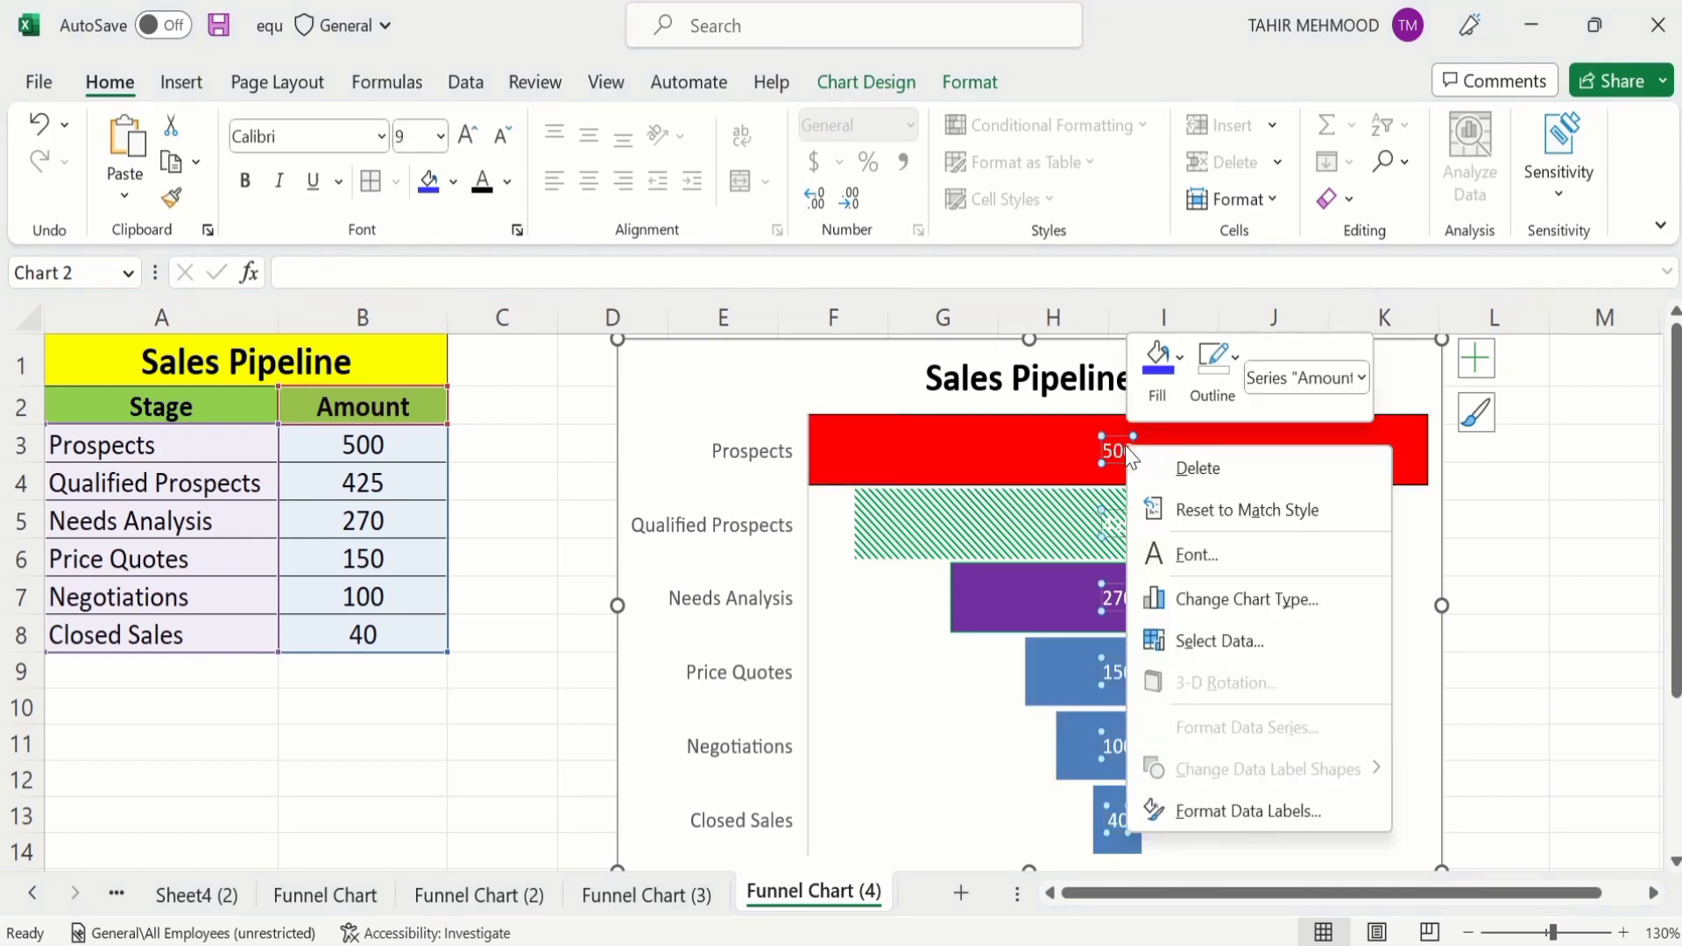
pyautogui.click(1252, 820)
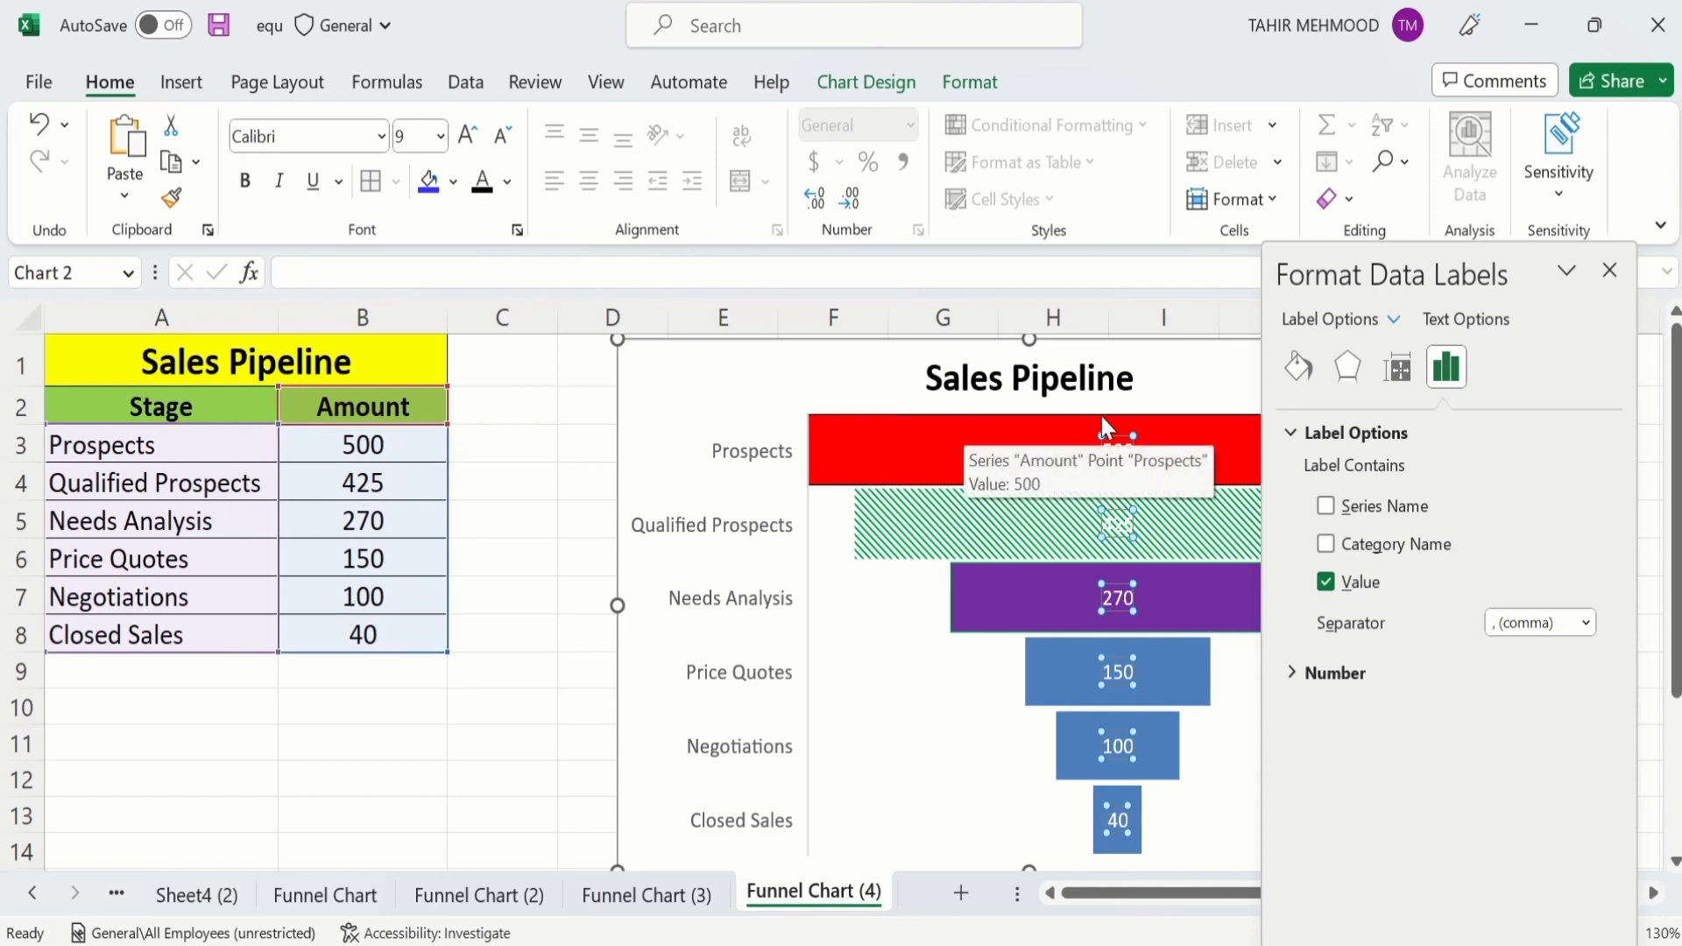
pyautogui.click(1327, 549)
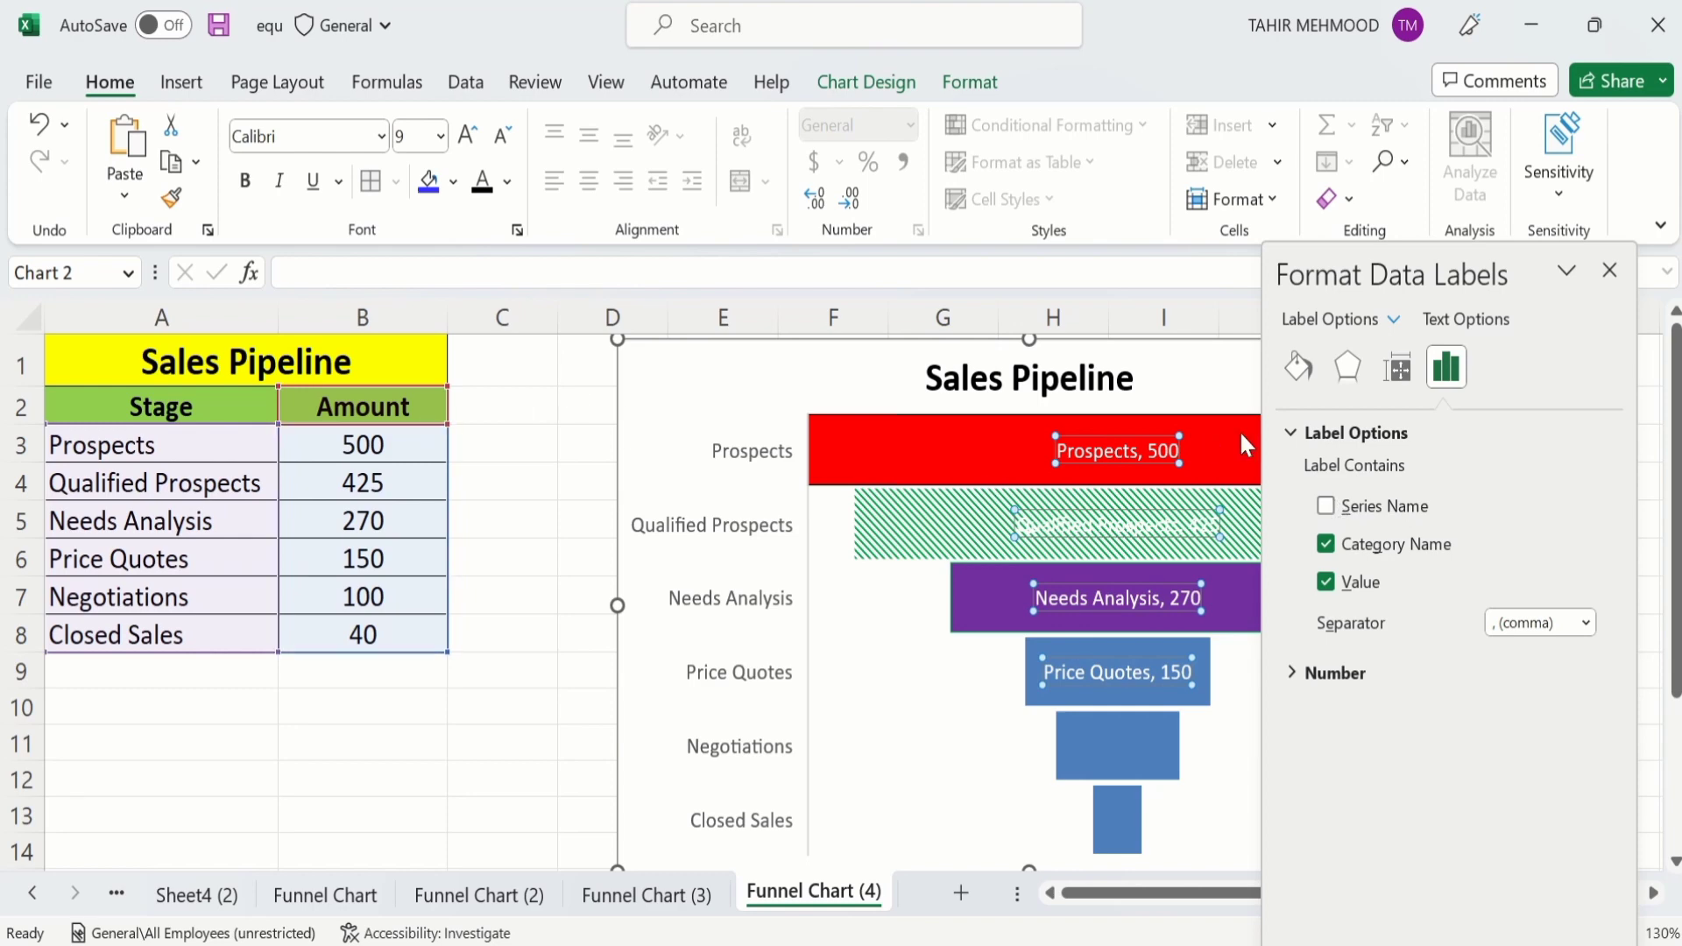
pyautogui.click(1326, 507)
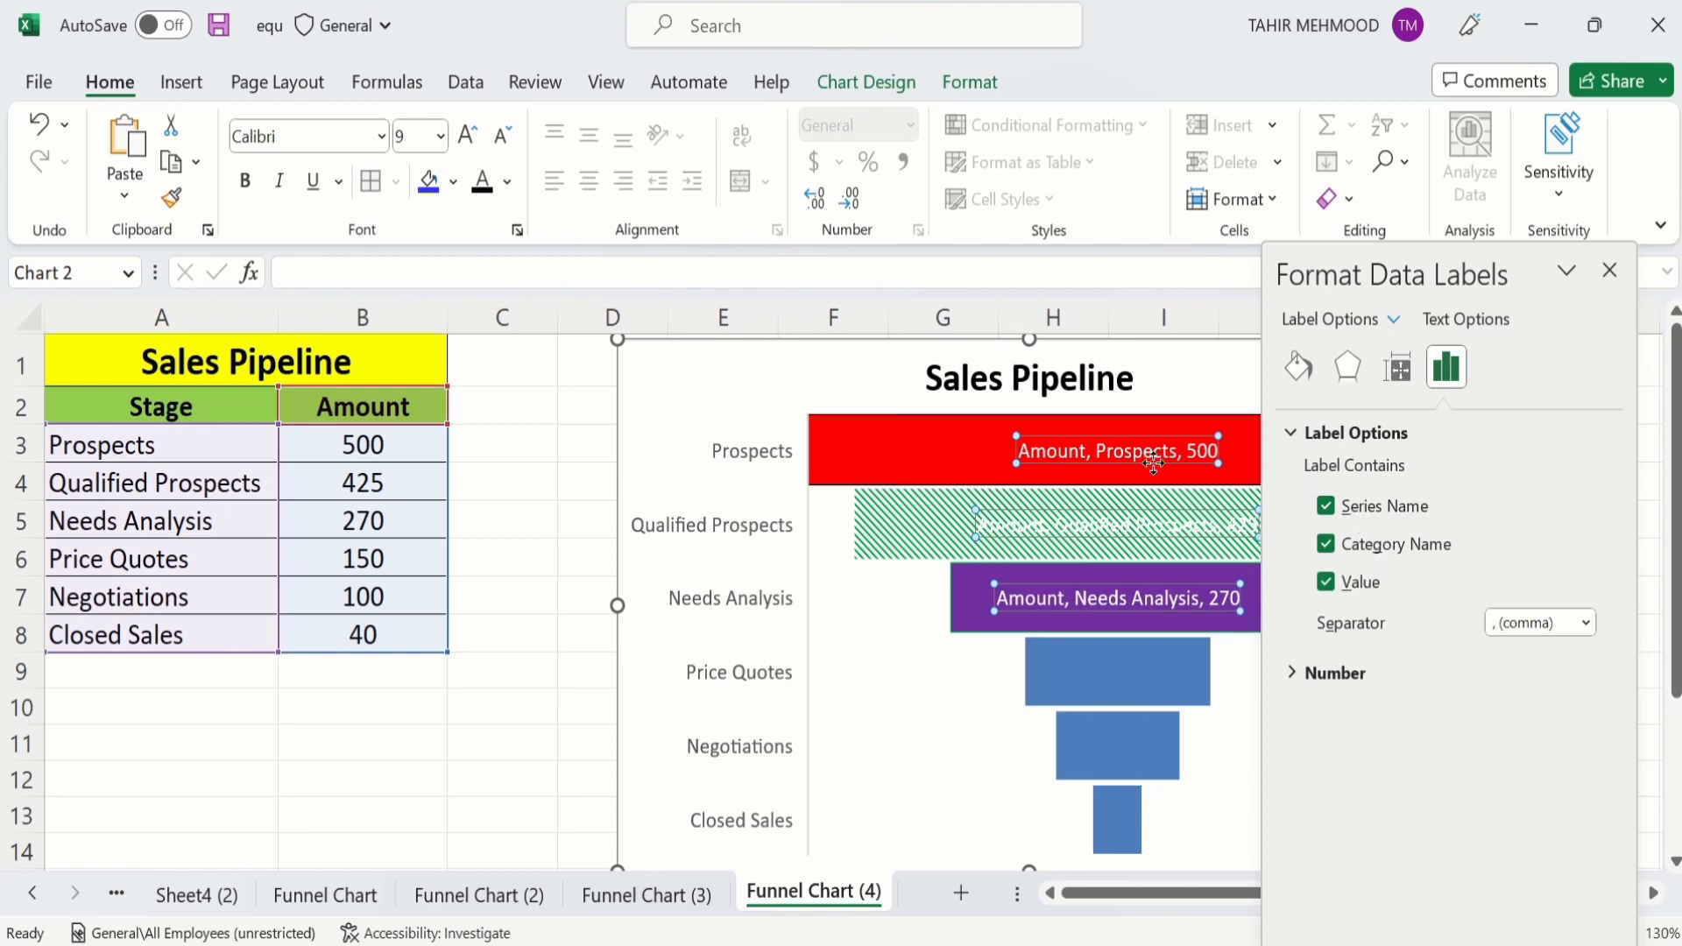
pyautogui.click(1330, 512)
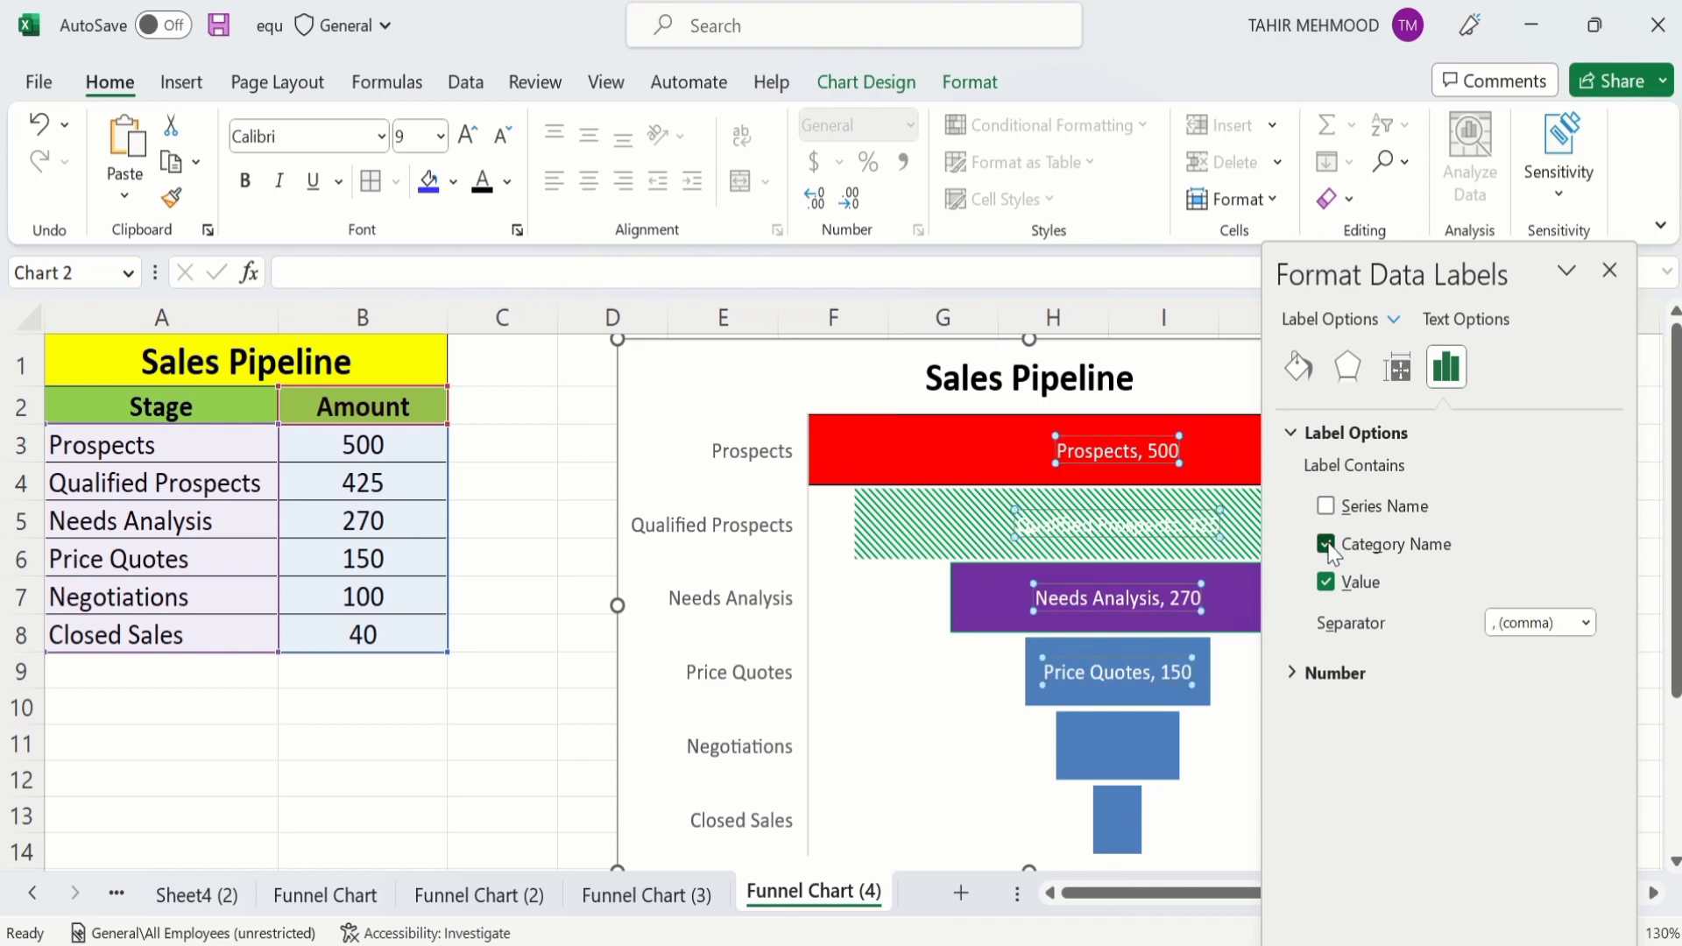
pyautogui.click(1327, 544)
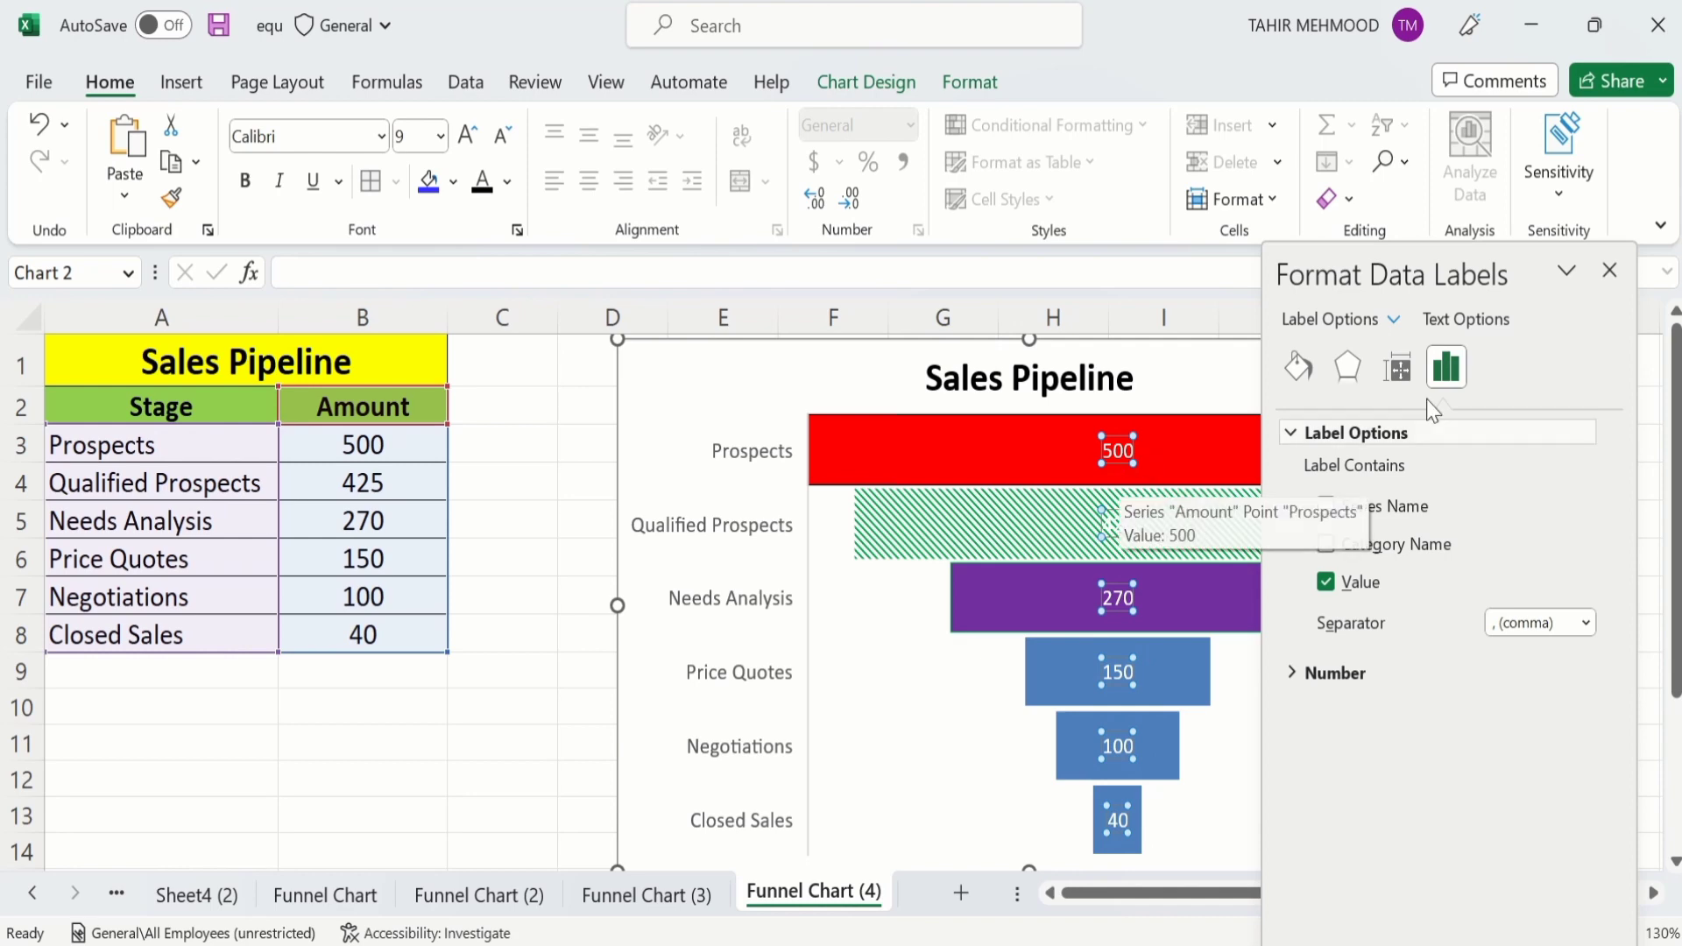
pyautogui.click(1605, 283)
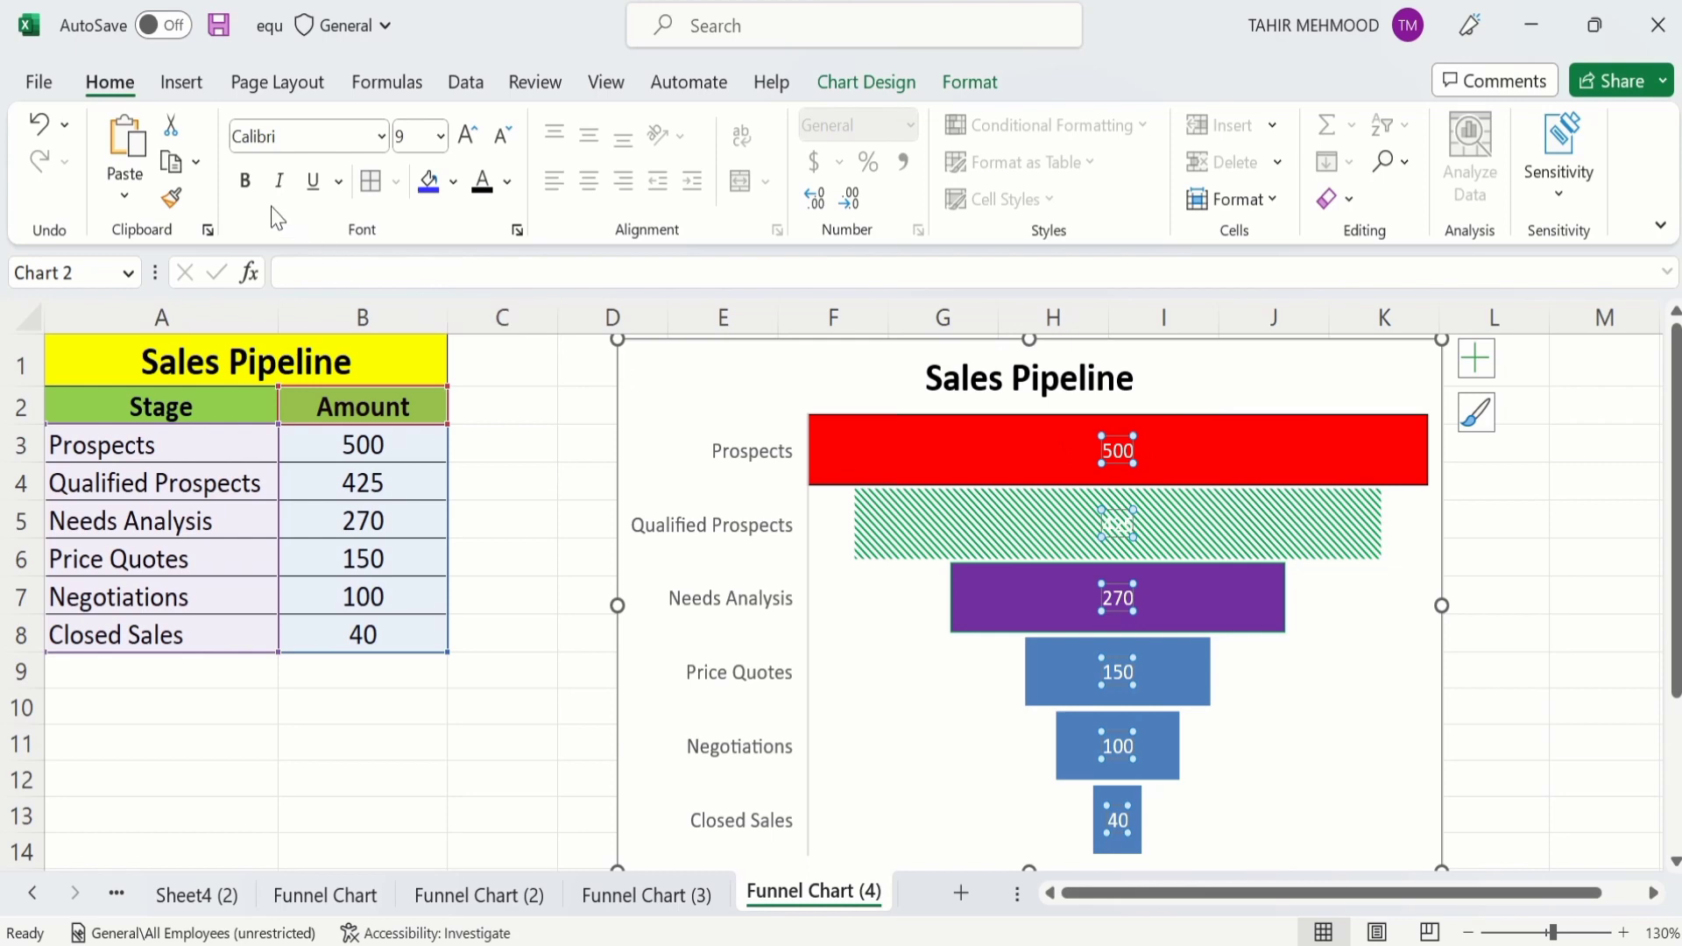
# Format the funnel's value labels as bold, black, 12 pt text.
pyautogui.click(244, 182)
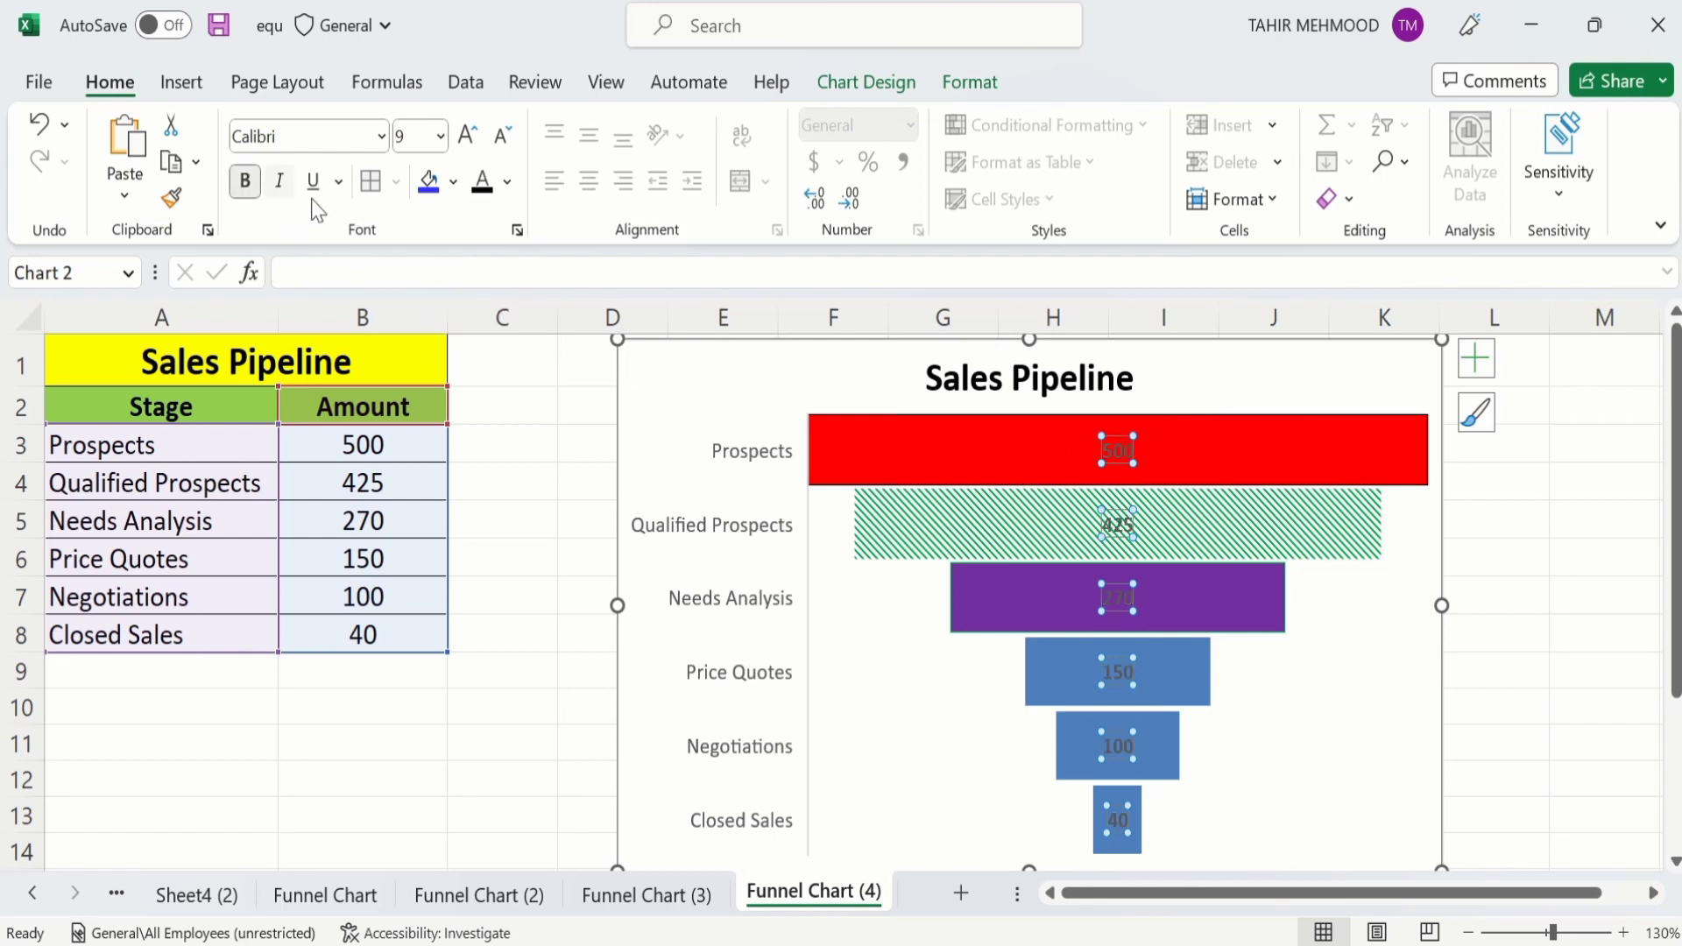
pyautogui.click(508, 183)
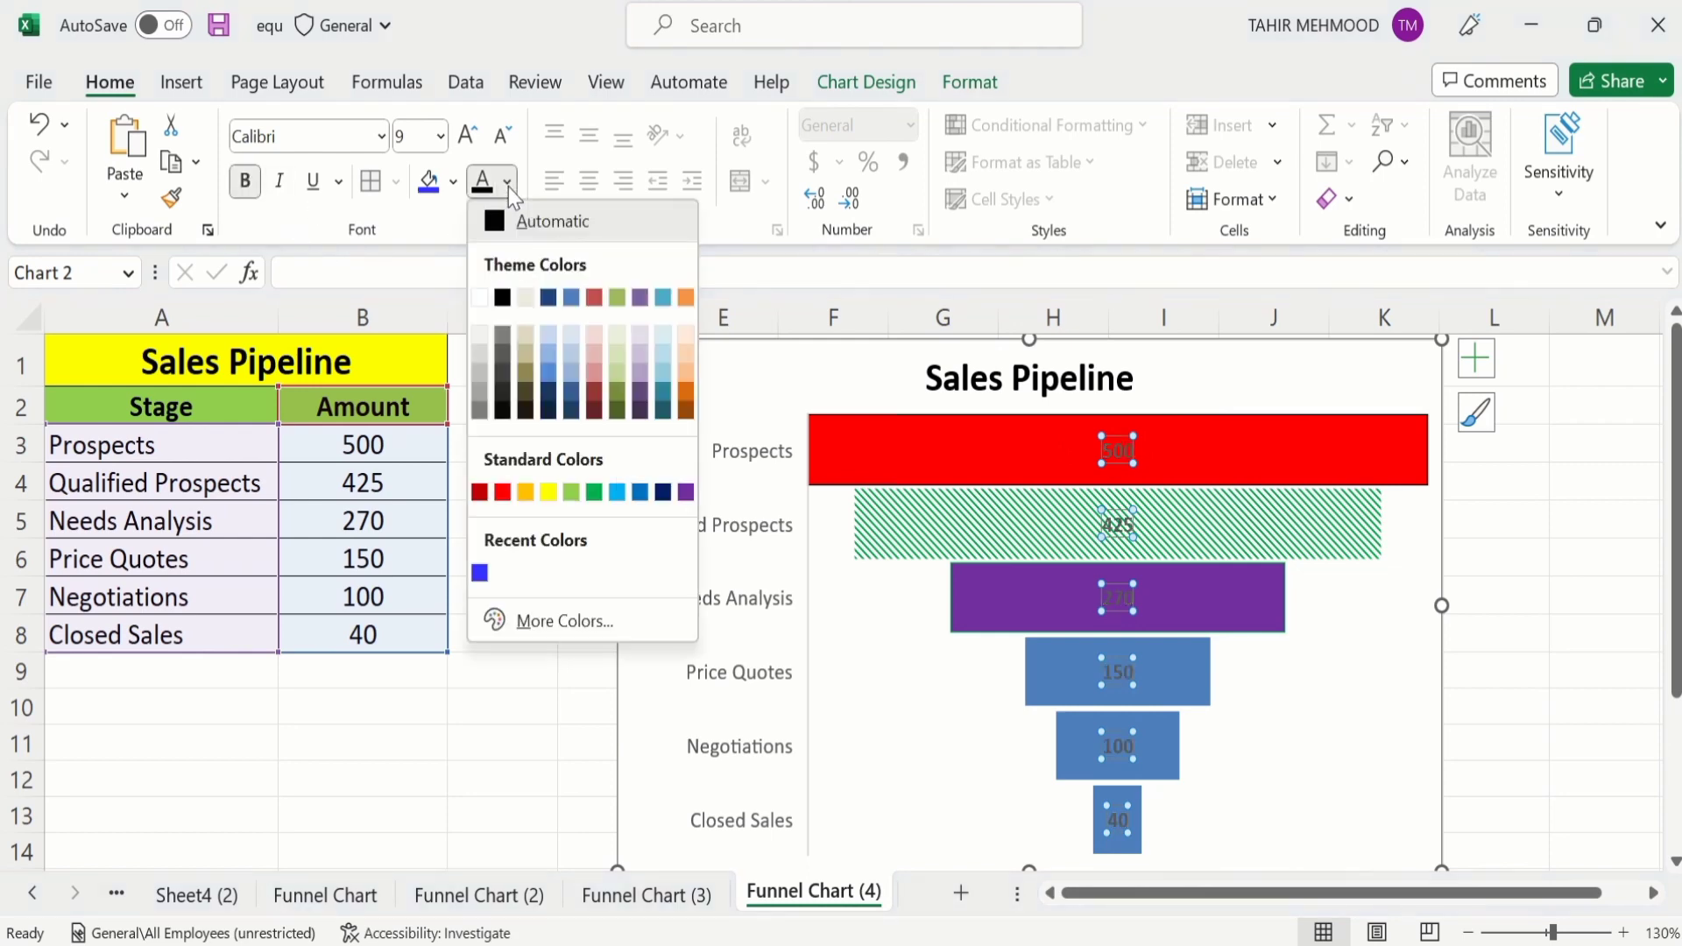
pyautogui.click(505, 296)
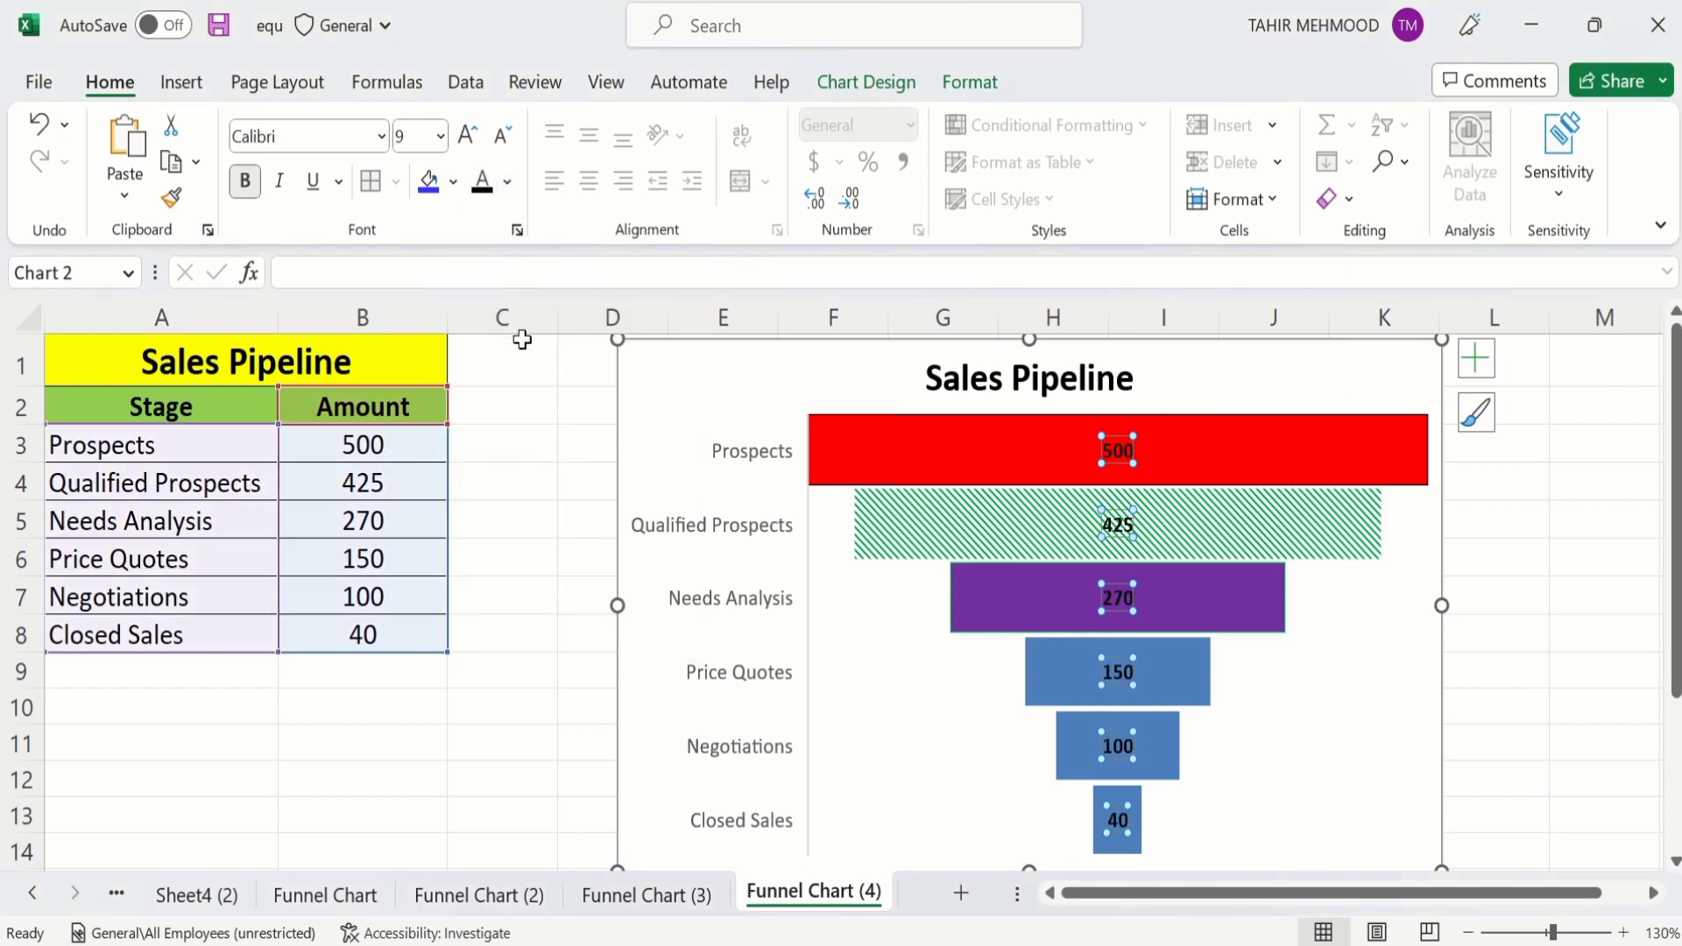
pyautogui.click(439, 136)
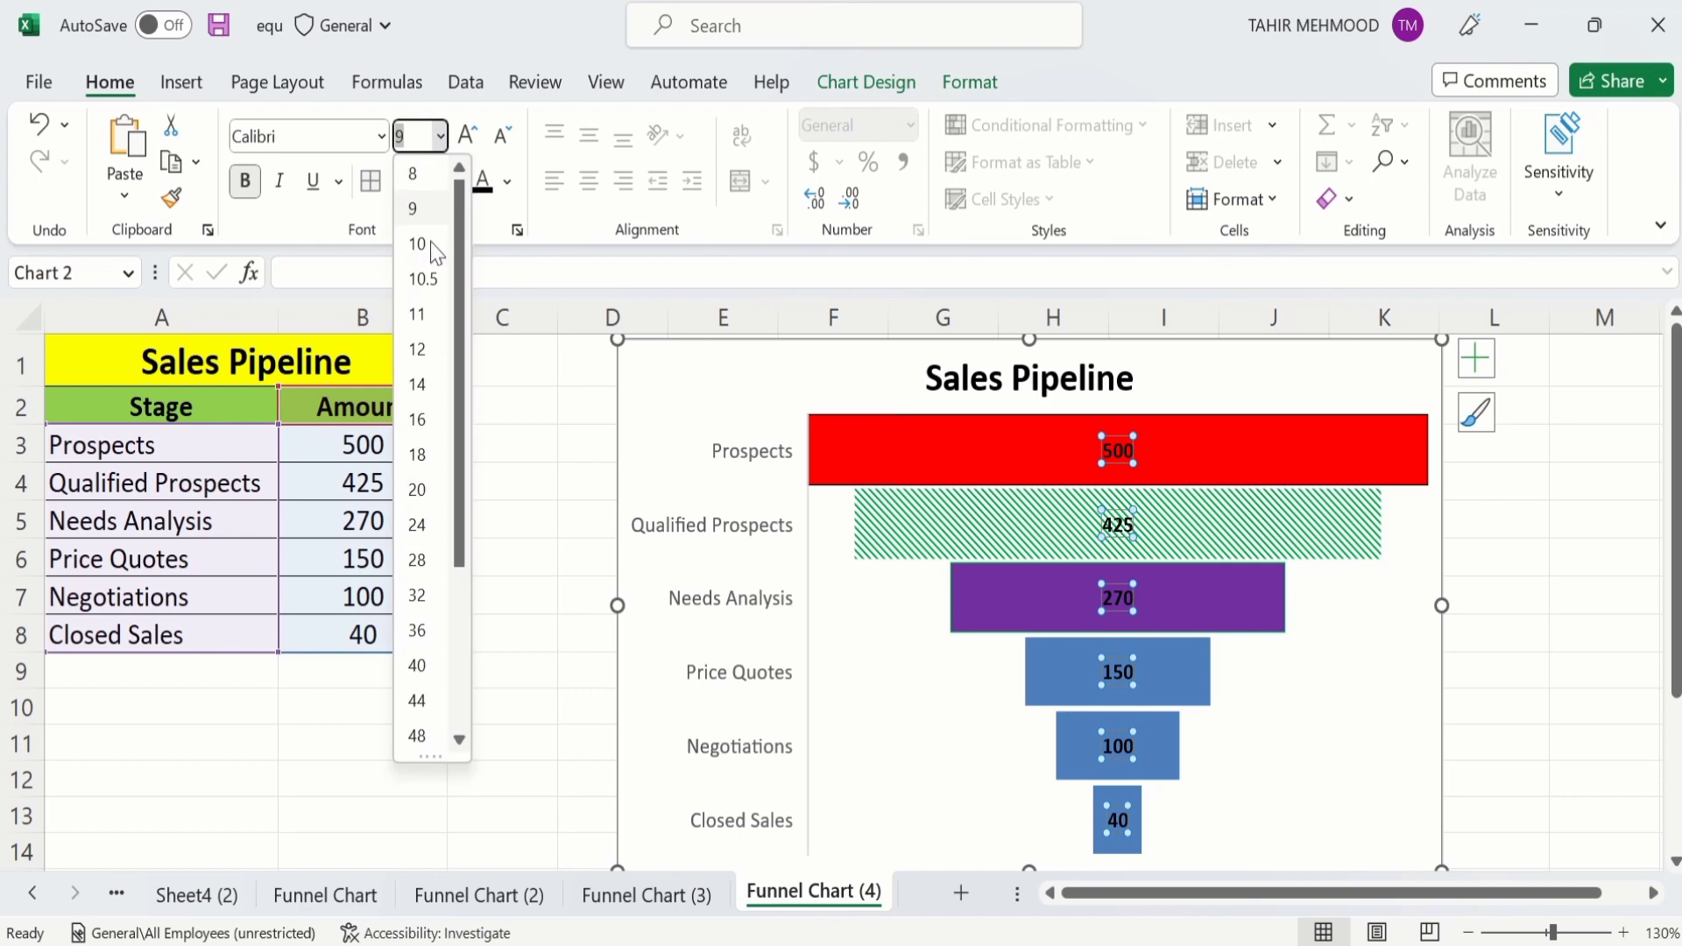
pyautogui.click(427, 348)
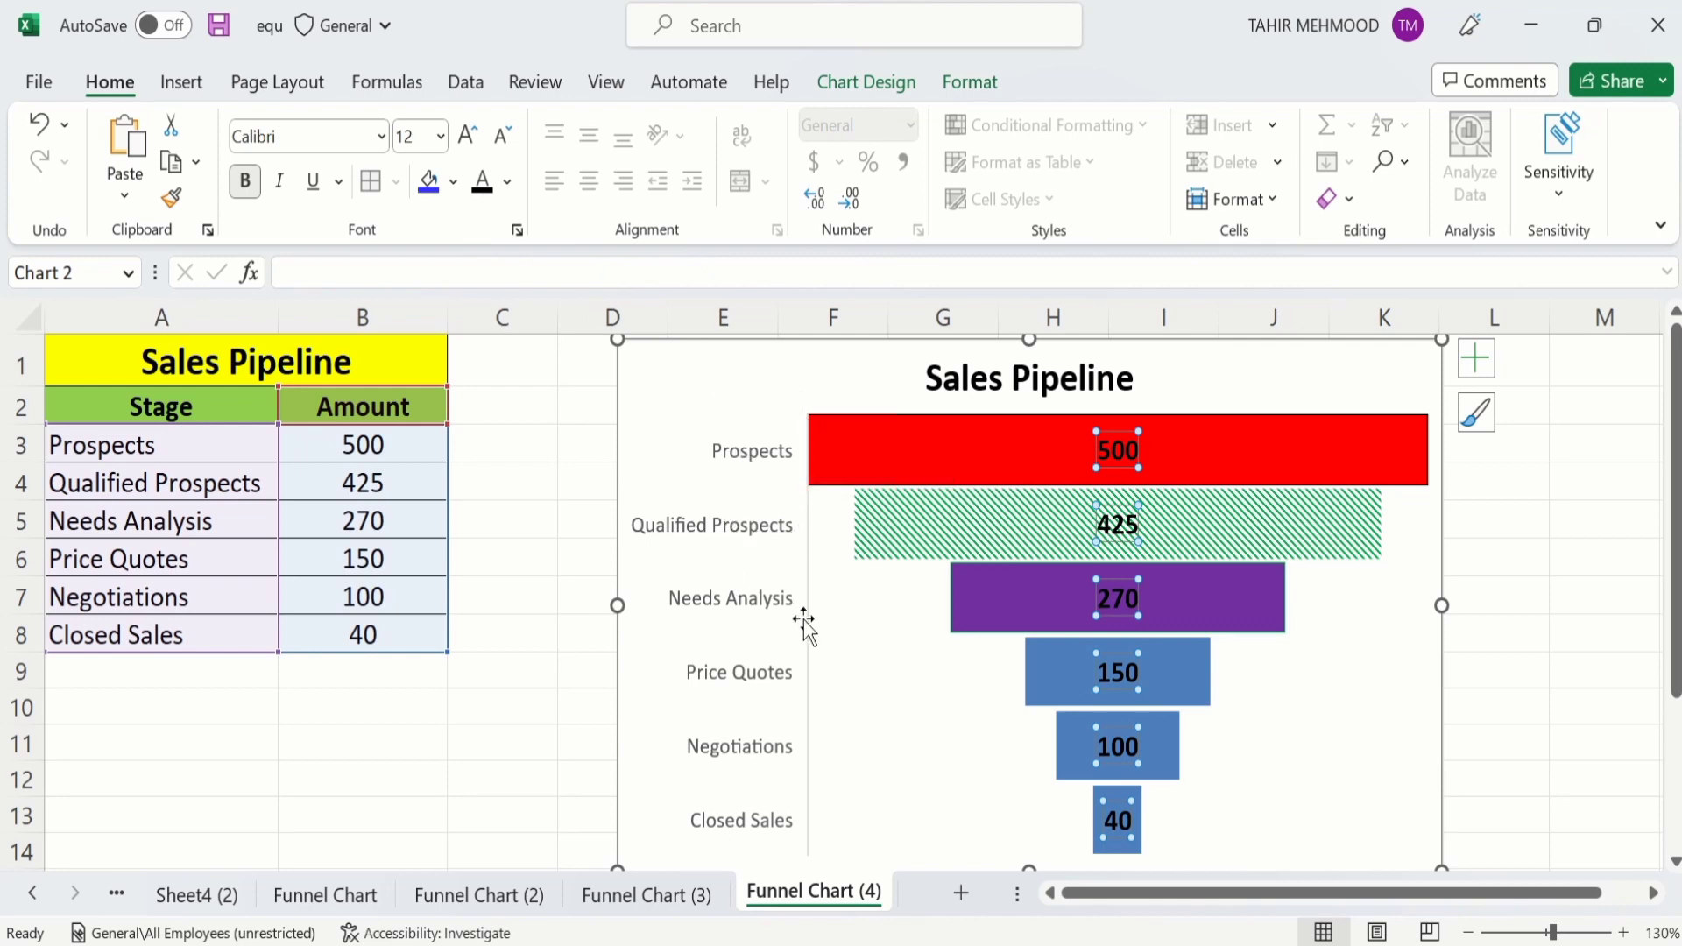
# Make the vertical axis stage labels bold, 11 pt and standard red.
pyautogui.click(749, 458)
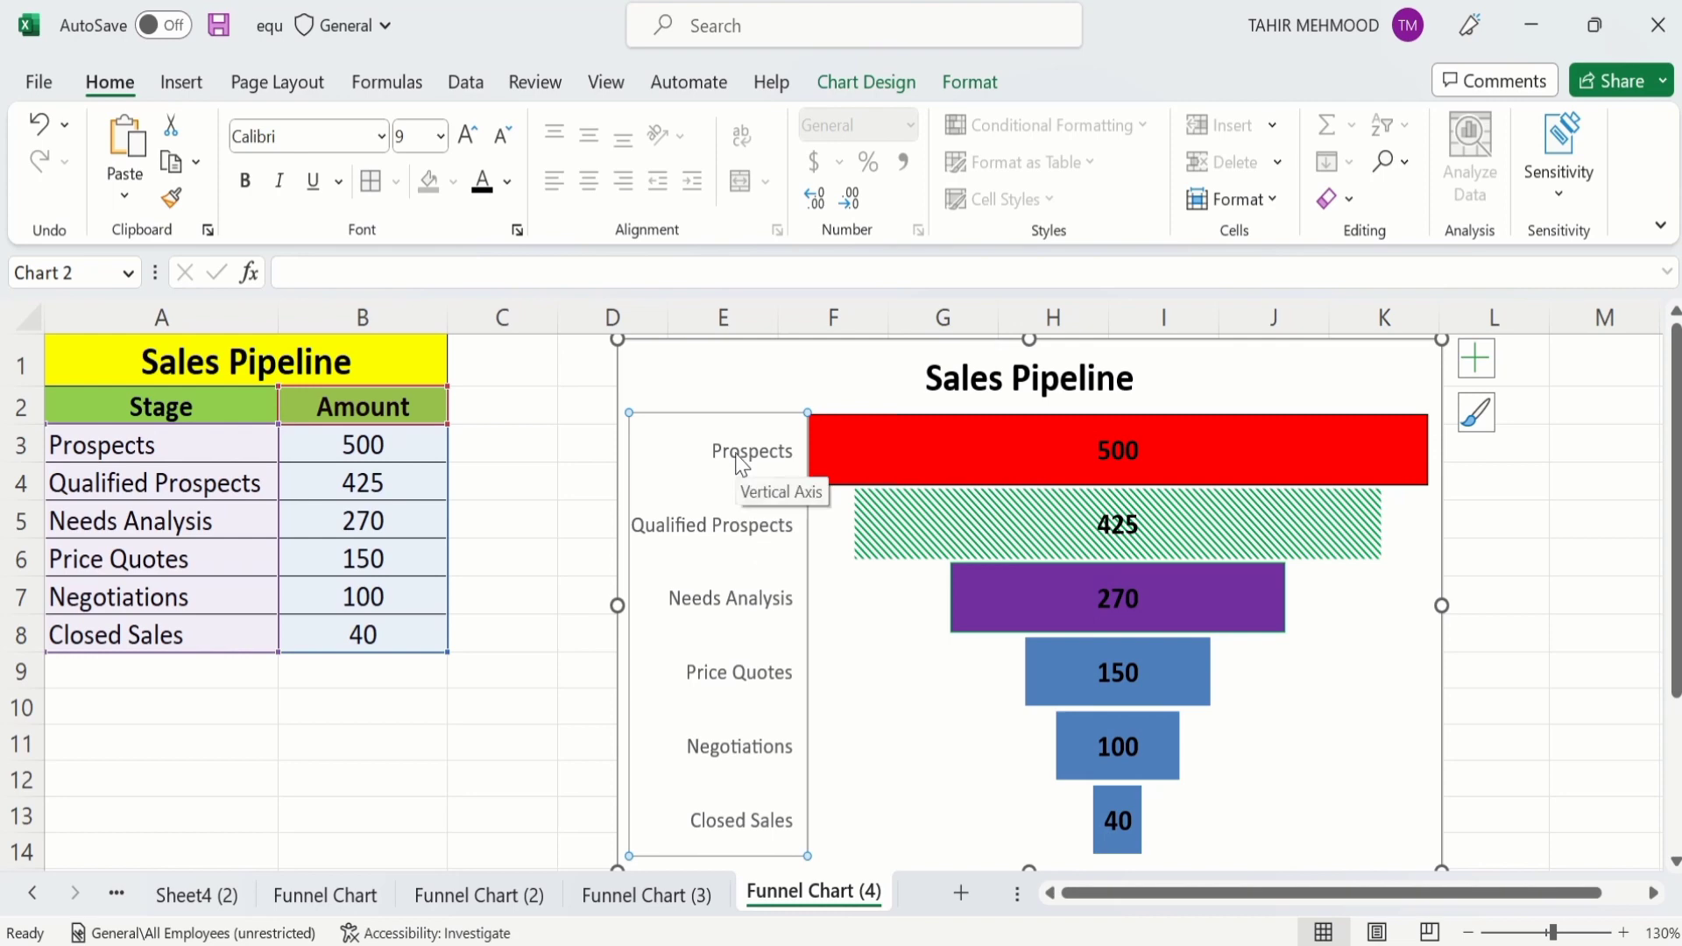
pyautogui.click(244, 189)
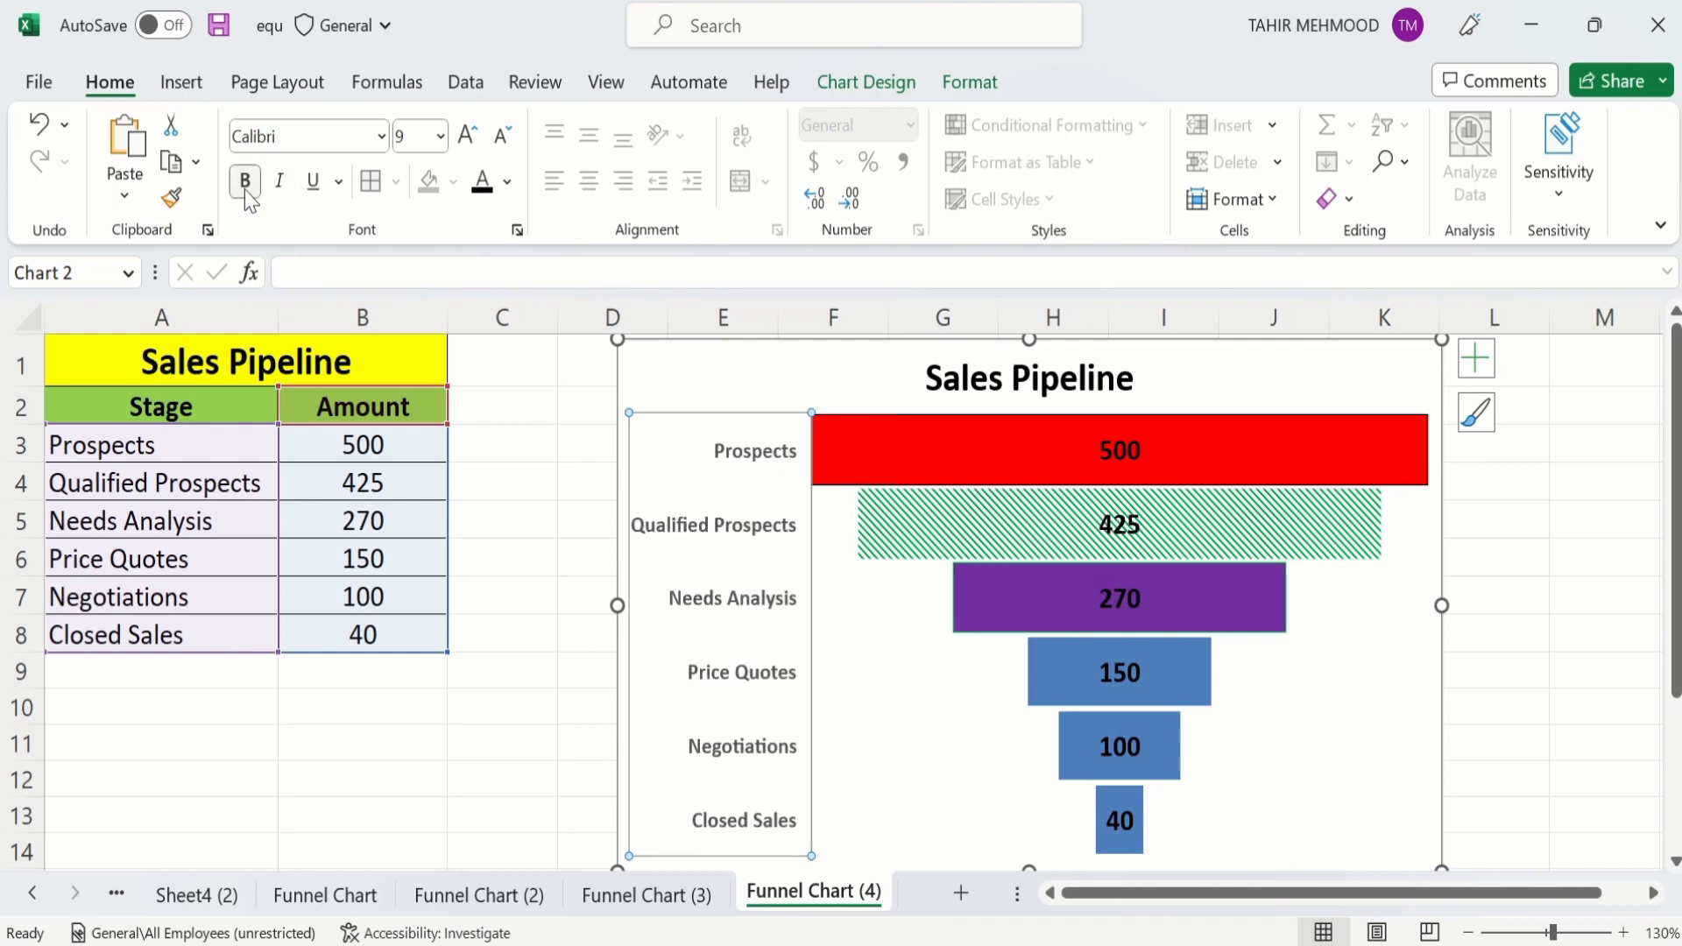
pyautogui.click(441, 136)
pyautogui.click(422, 314)
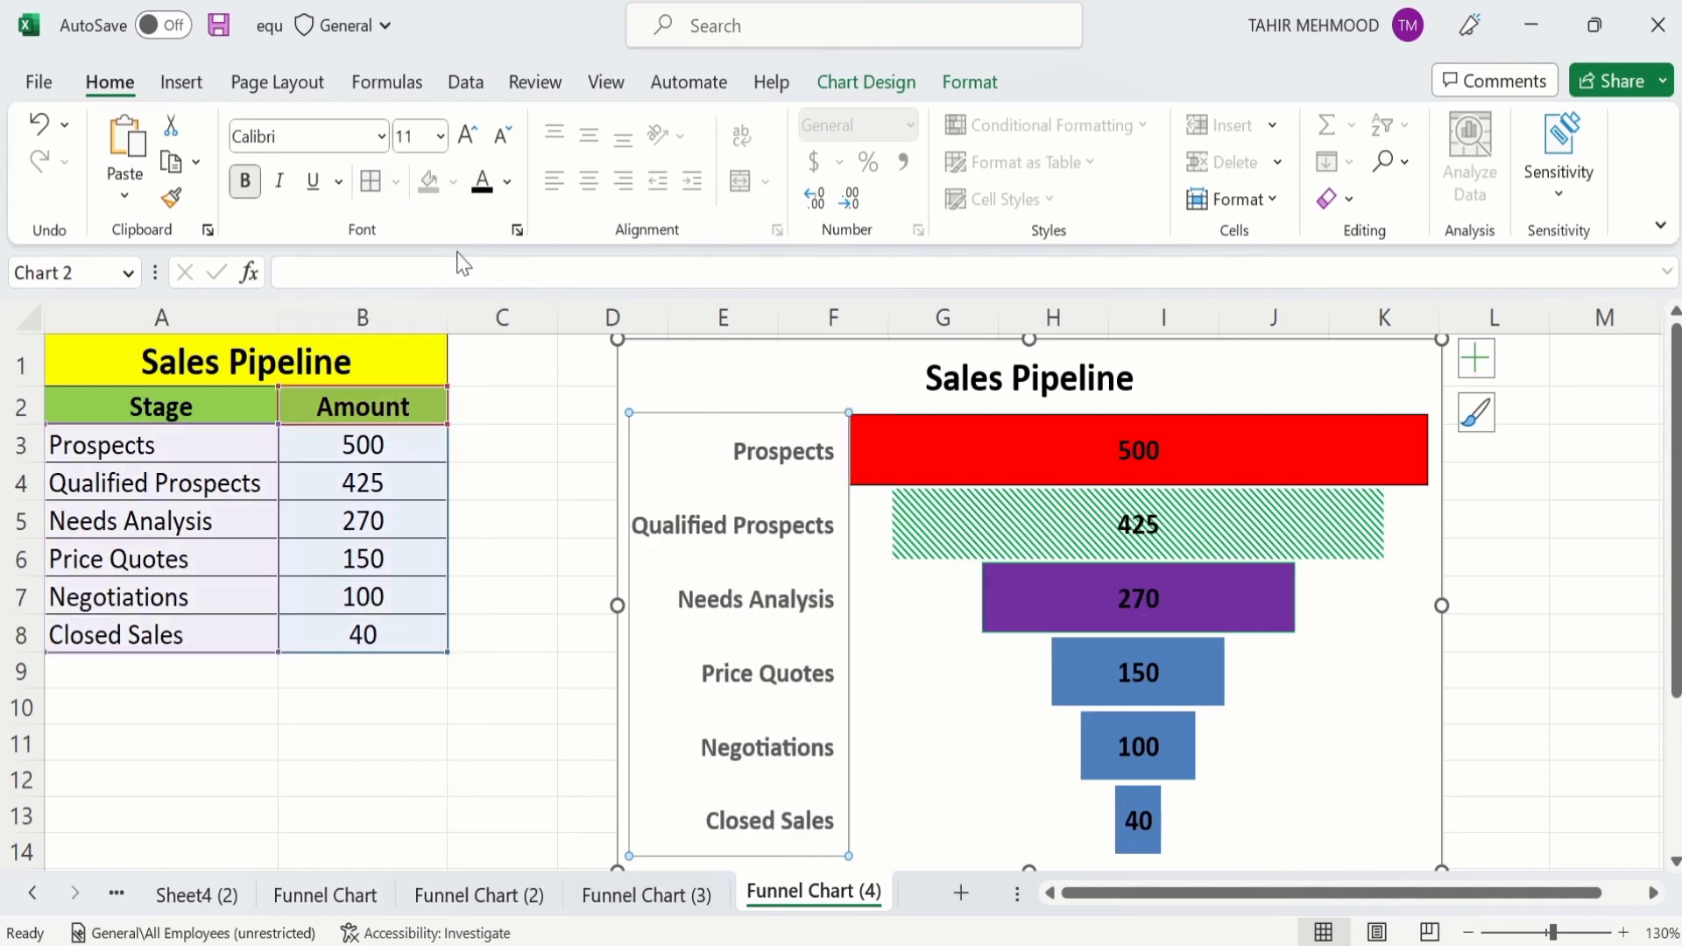
pyautogui.click(506, 180)
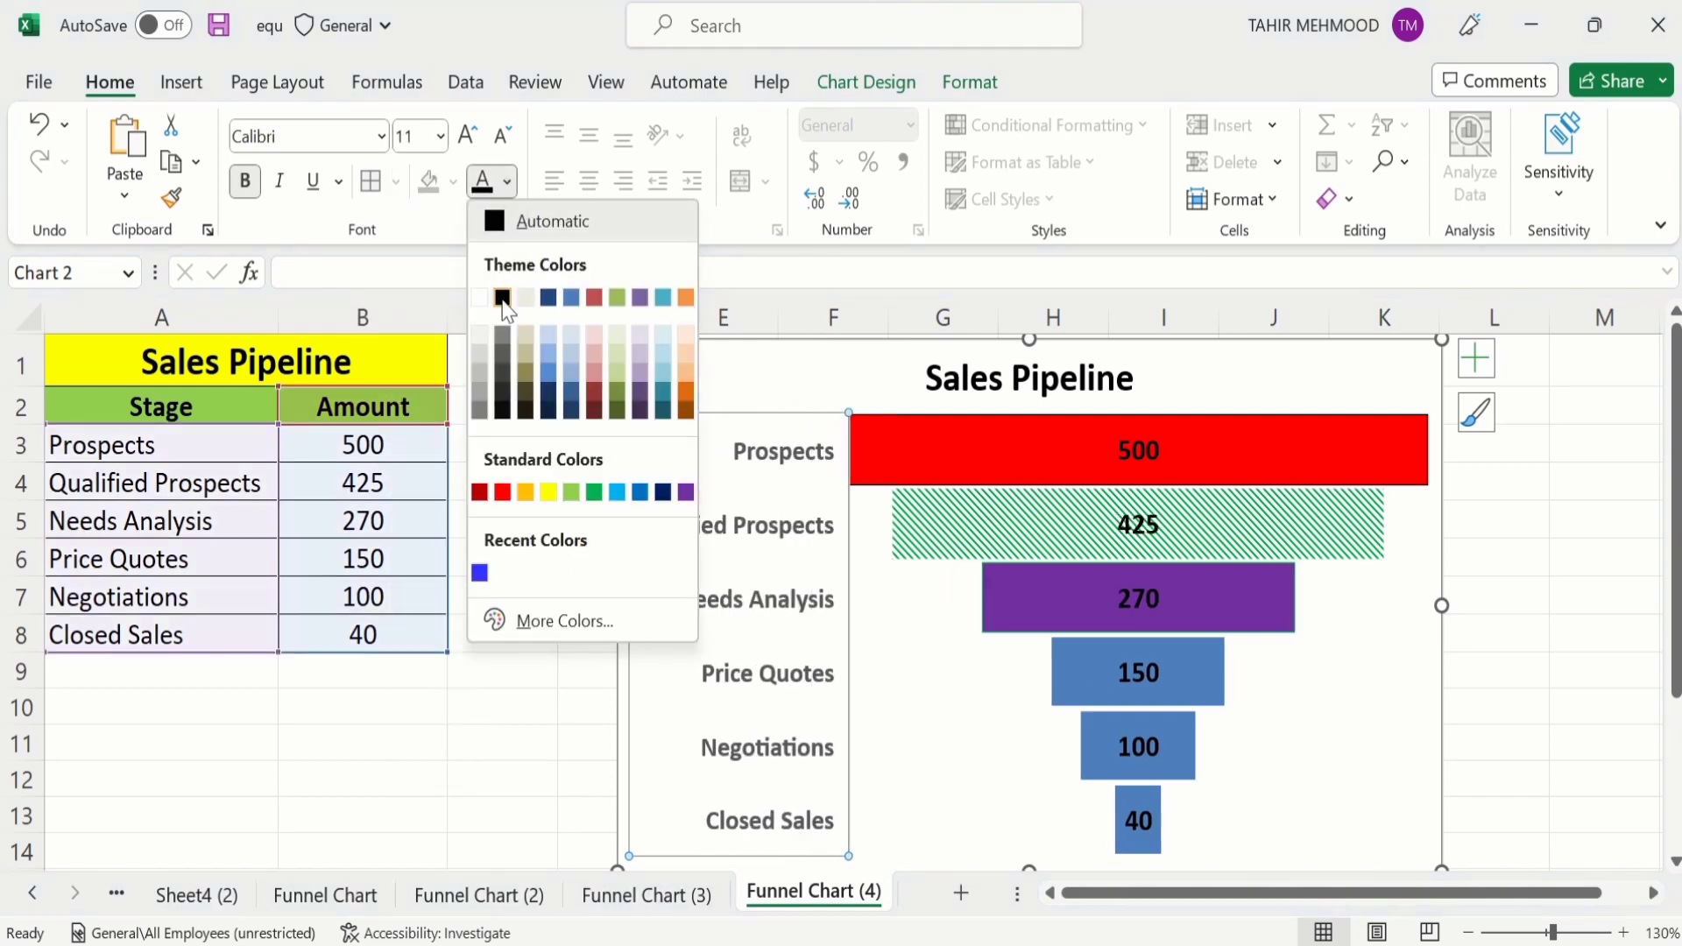
pyautogui.click(503, 494)
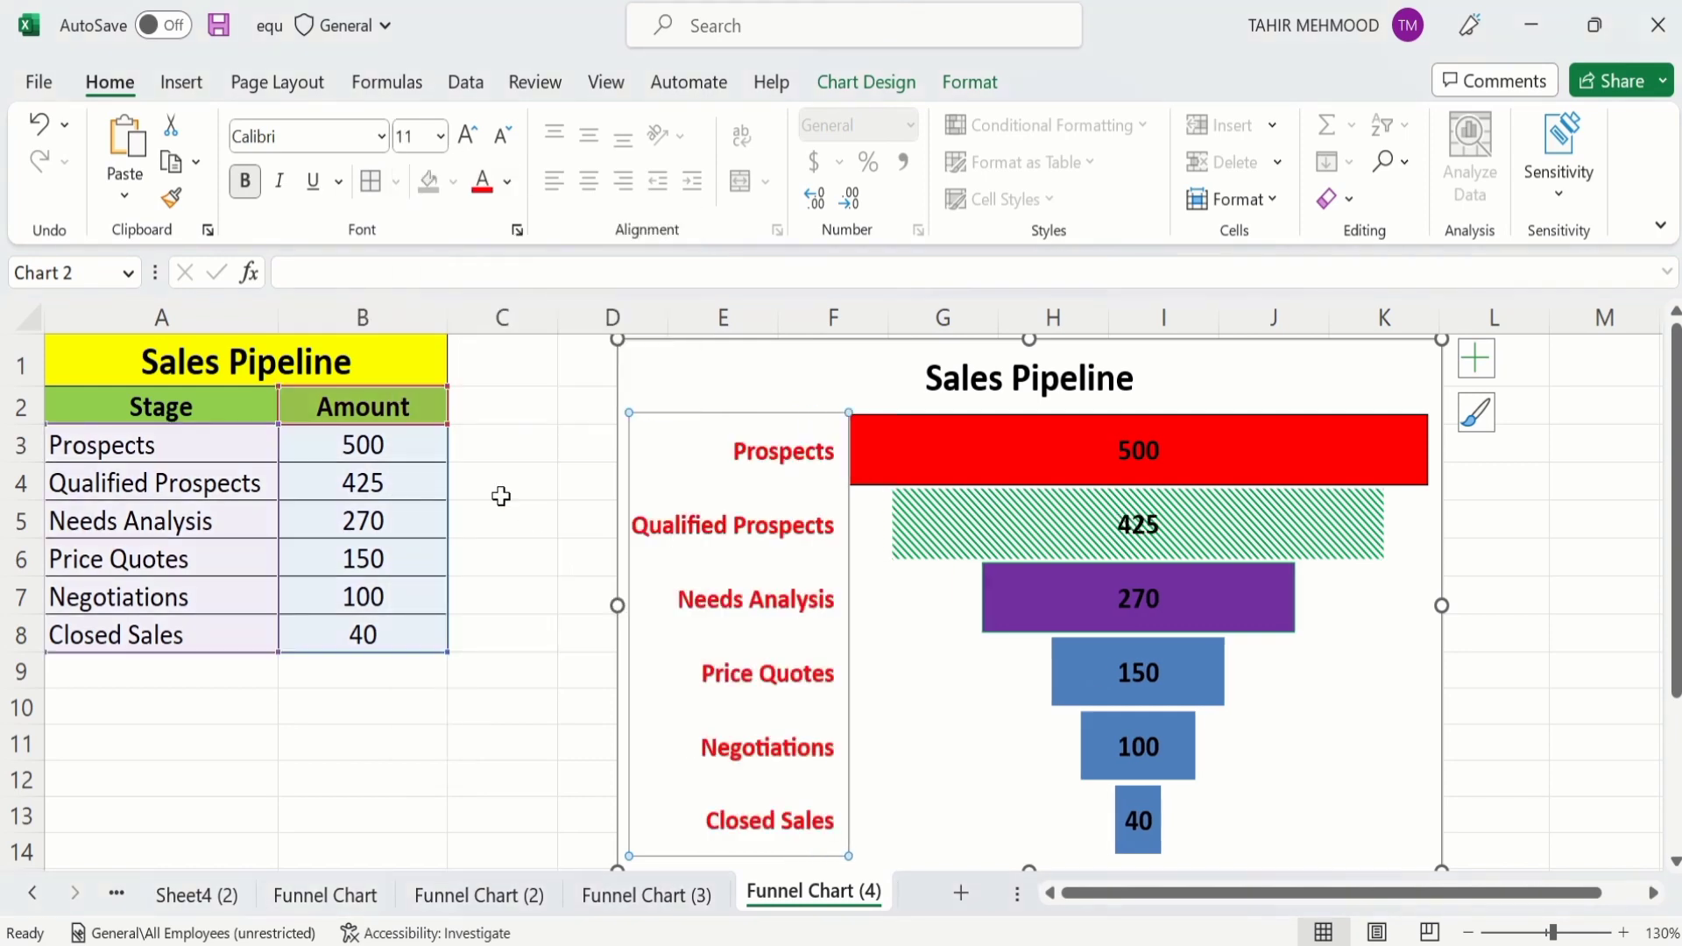
# Set both the major and minor tick marks of the stage axis to Outside.
pyautogui.rightClick(782, 465)
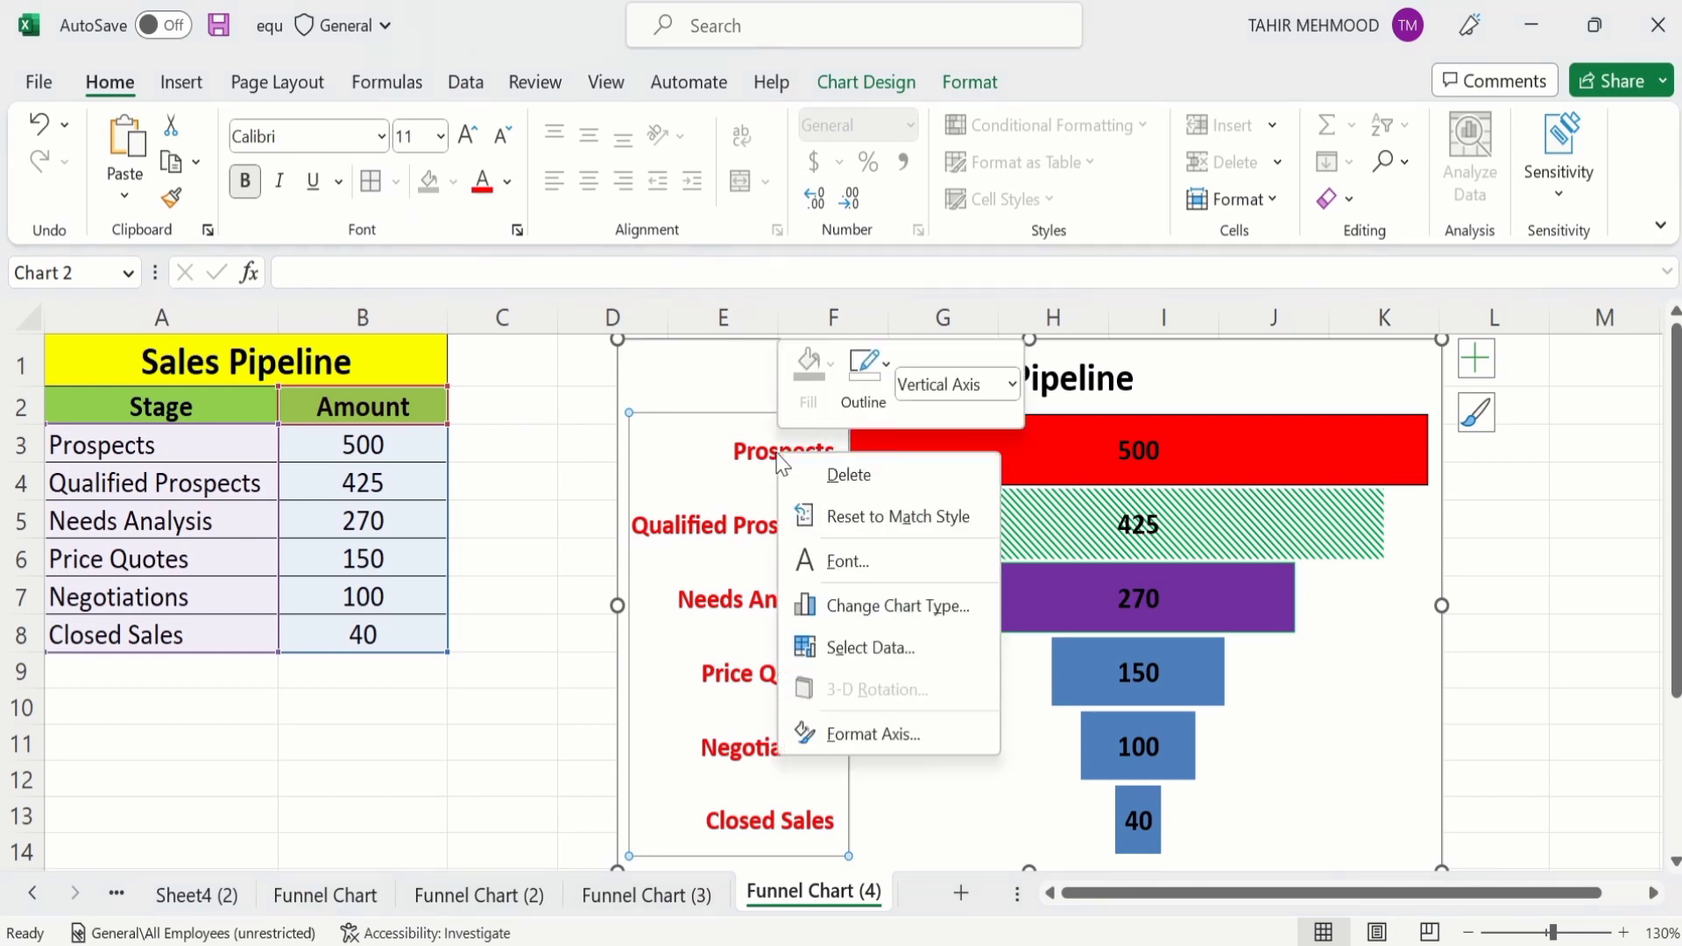
pyautogui.click(856, 736)
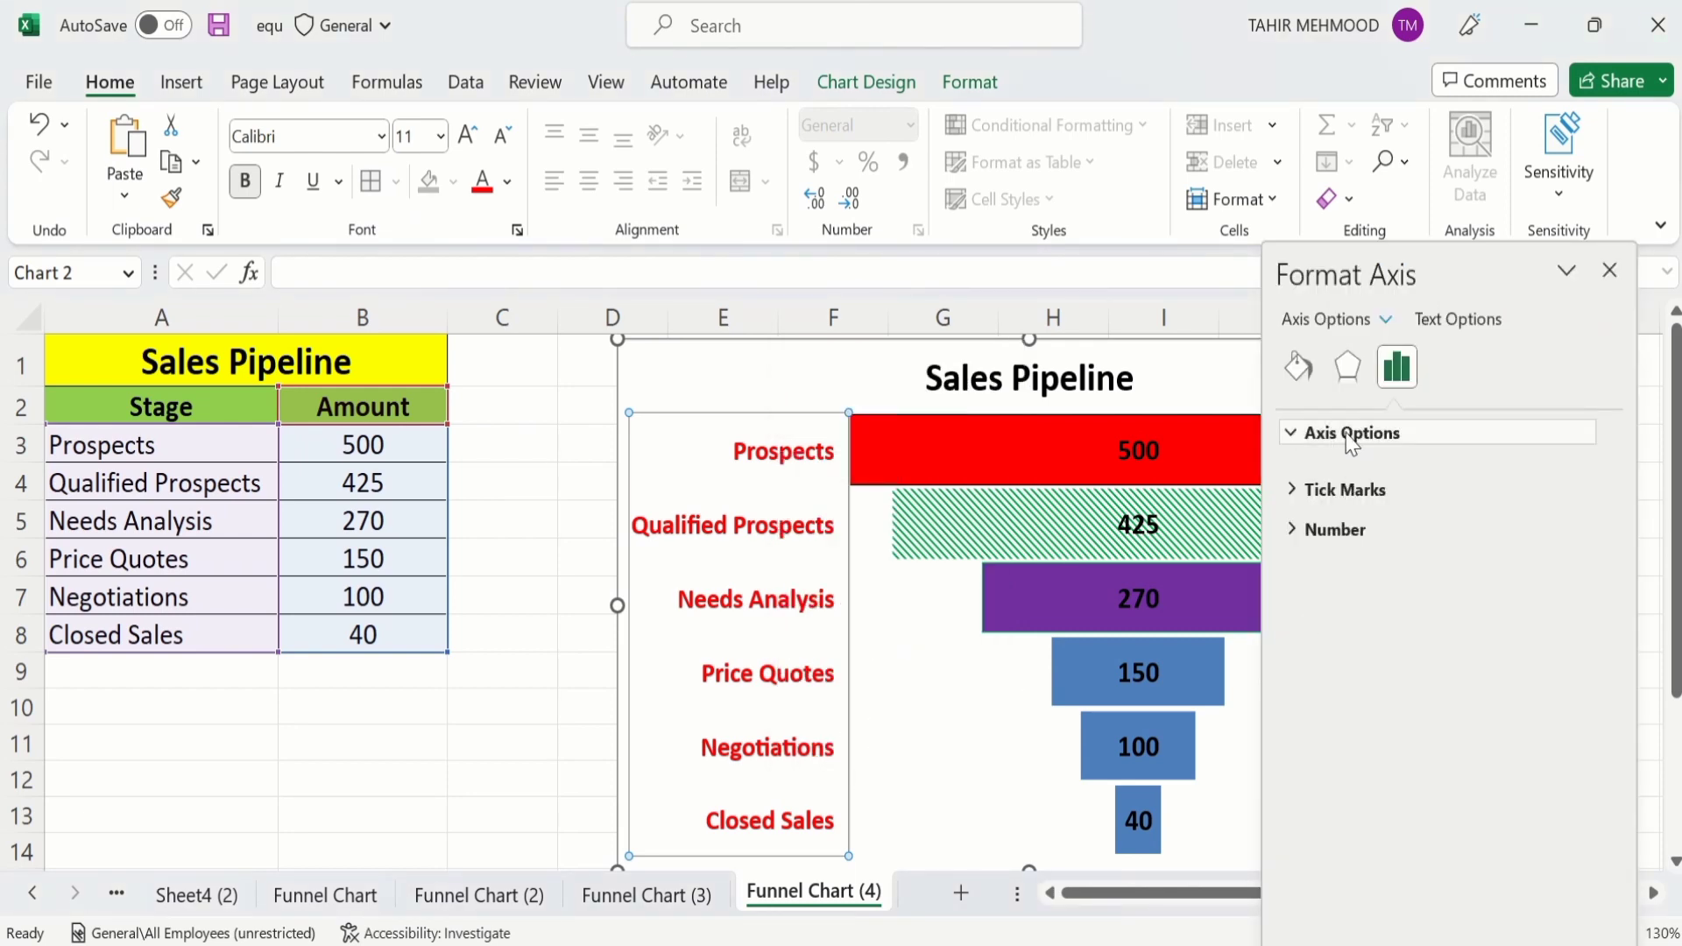
pyautogui.click(1344, 491)
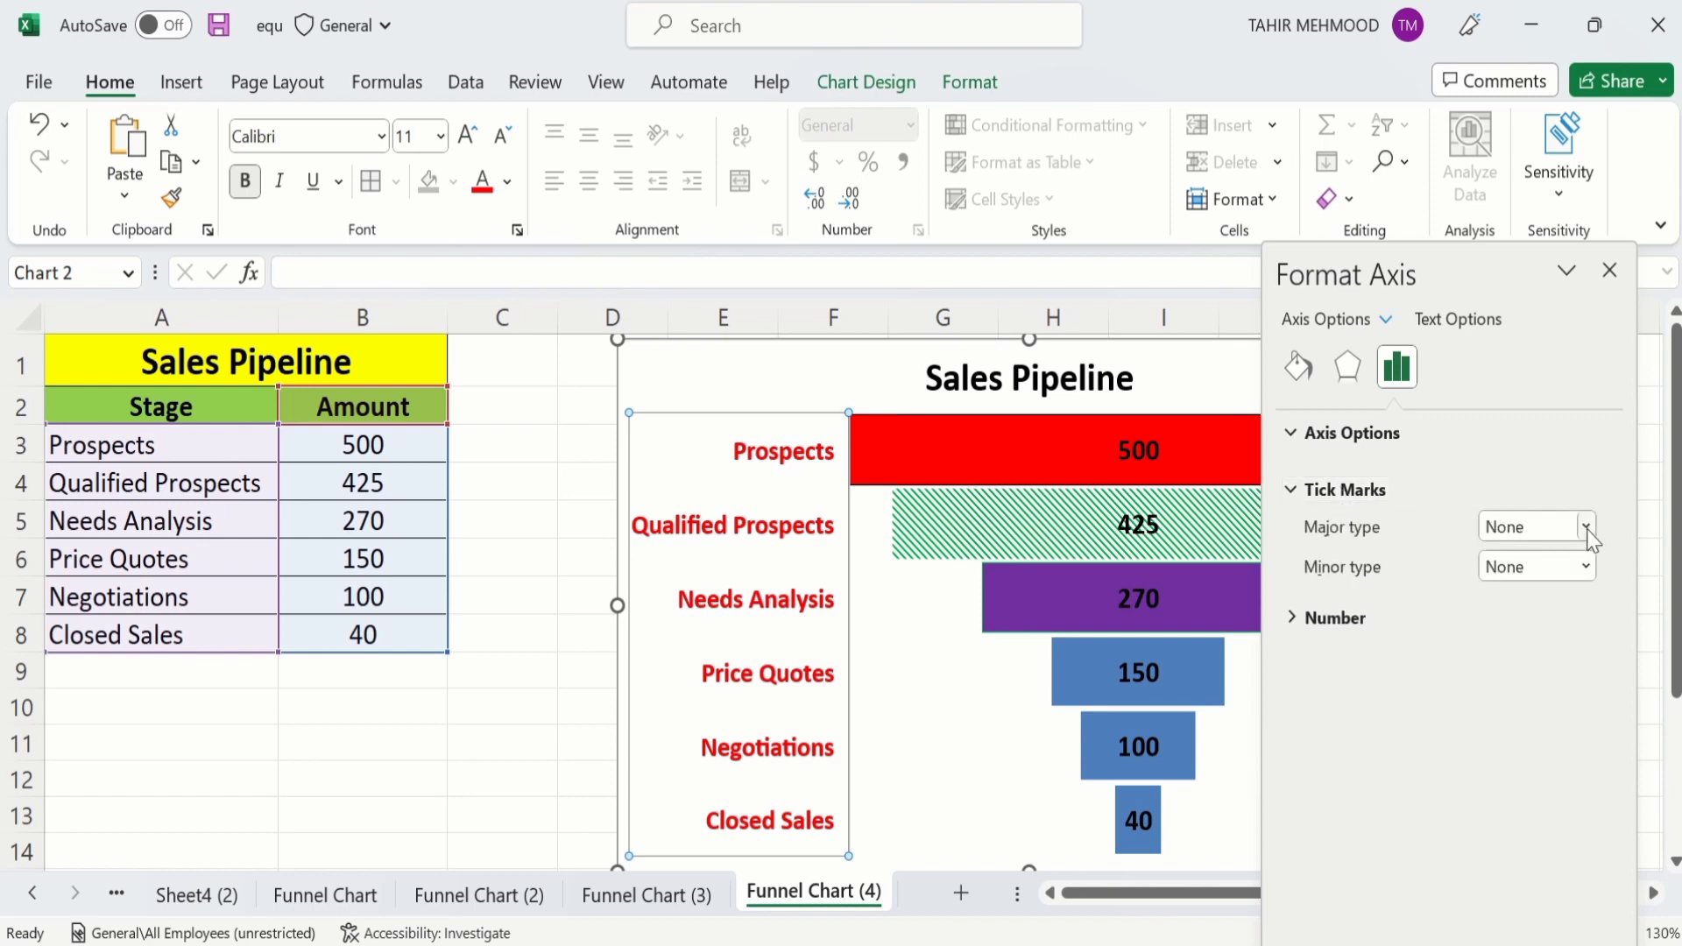
pyautogui.click(1588, 531)
pyautogui.click(1558, 619)
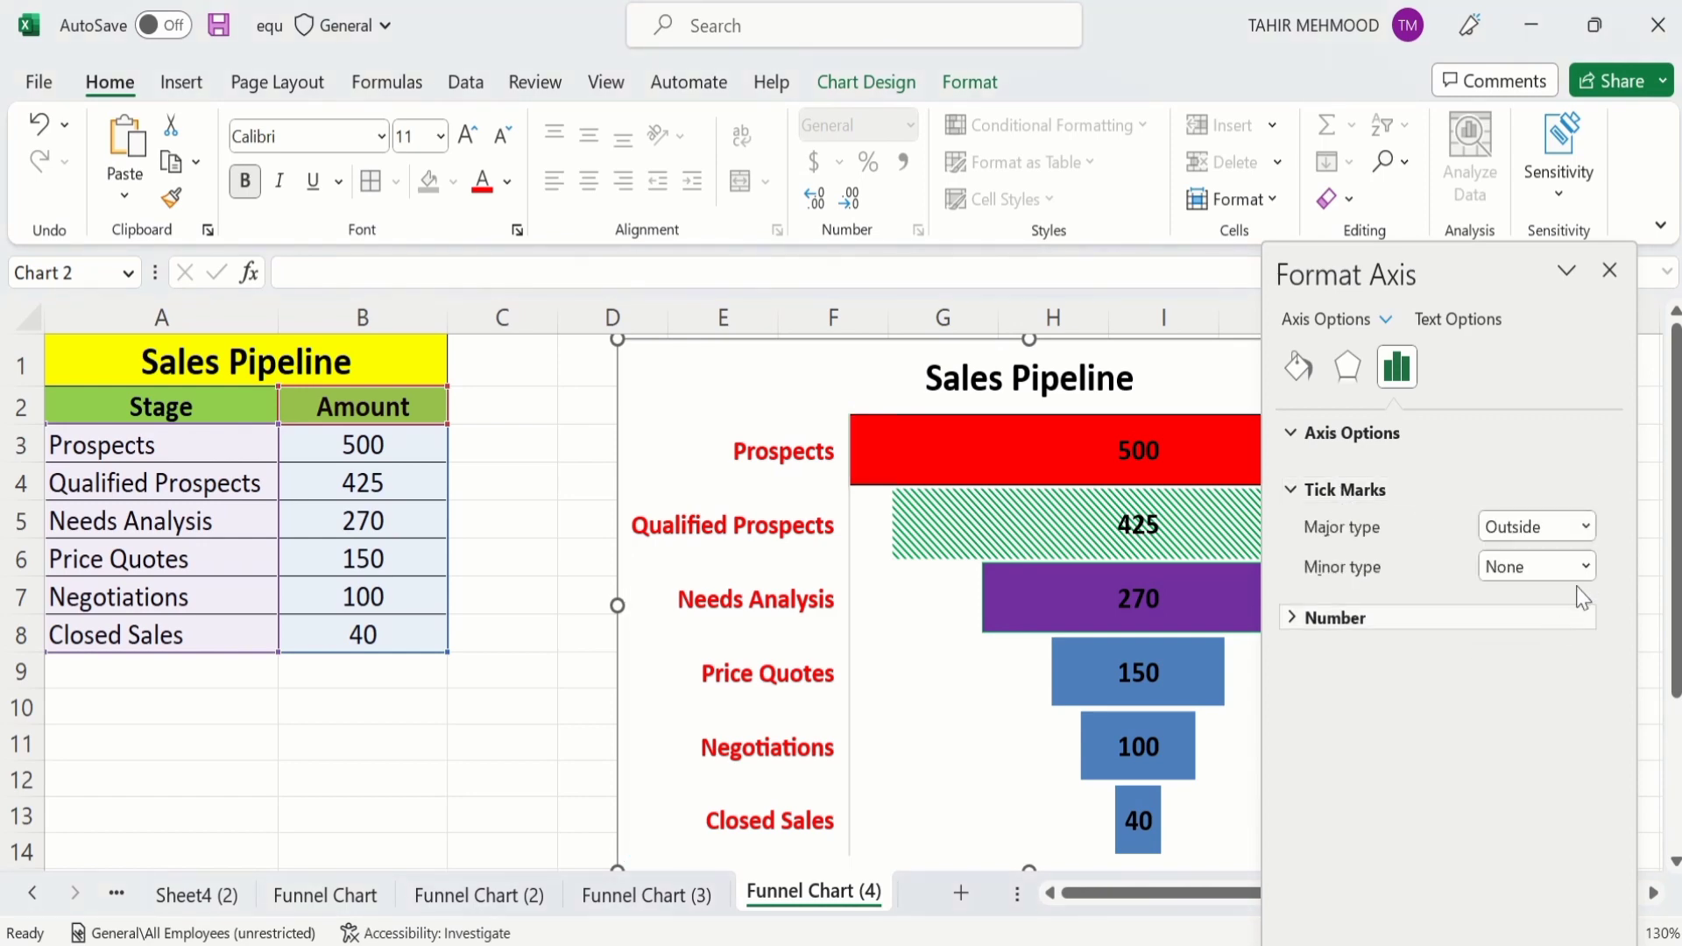
pyautogui.click(1586, 568)
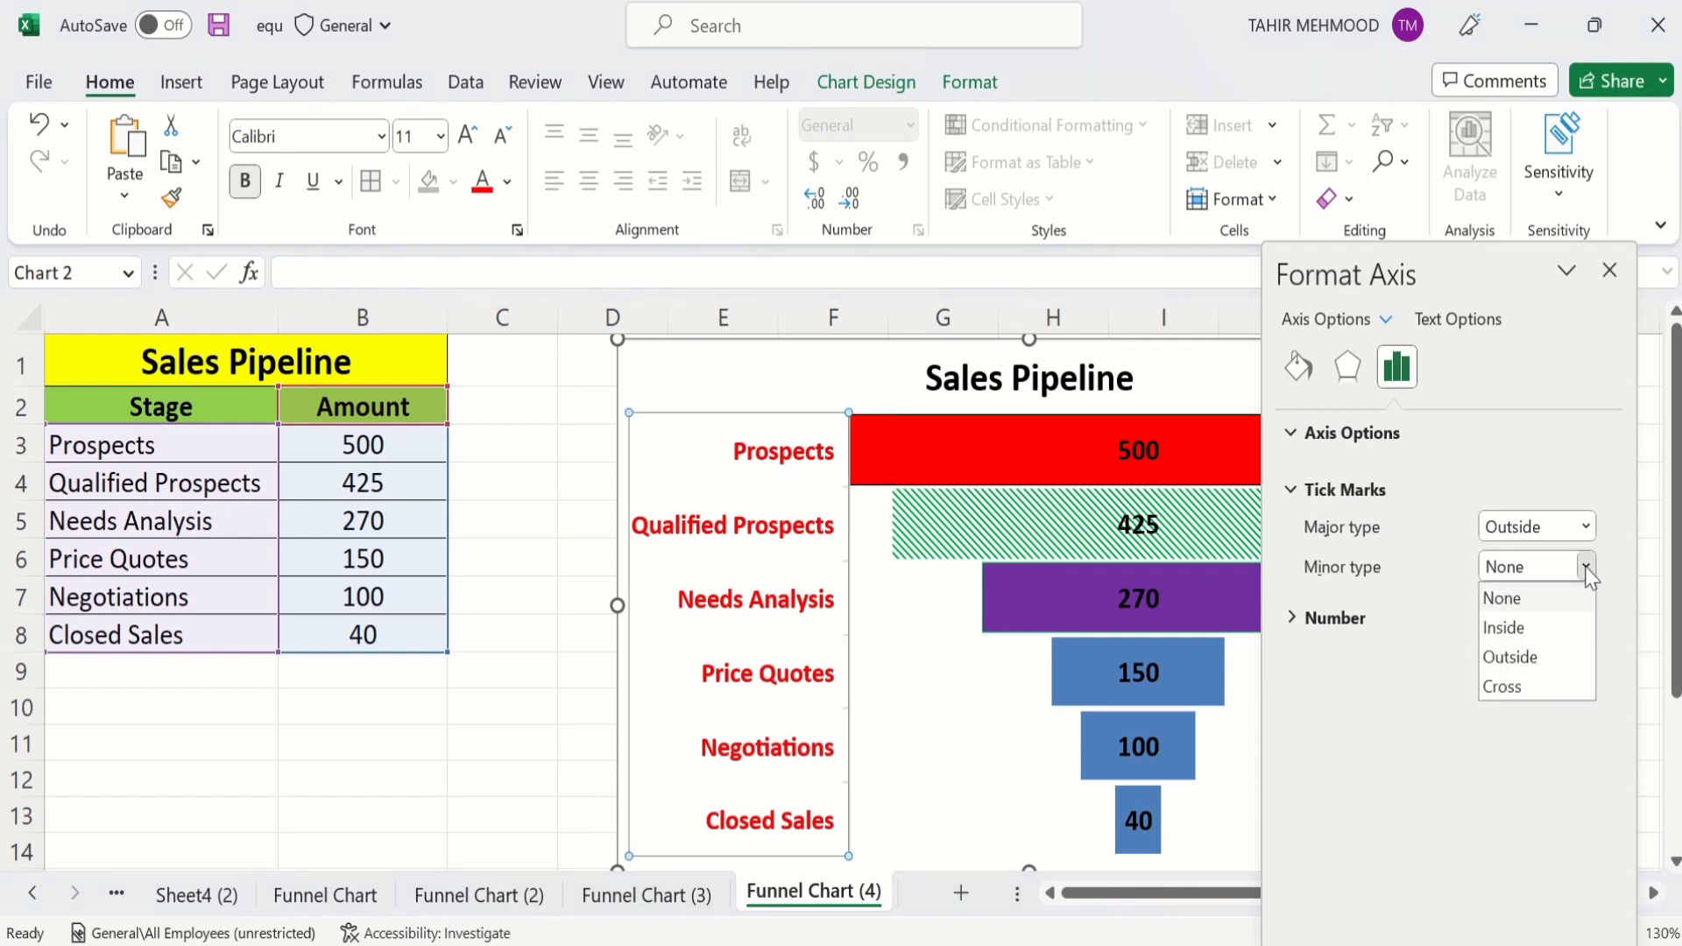
pyautogui.click(1571, 659)
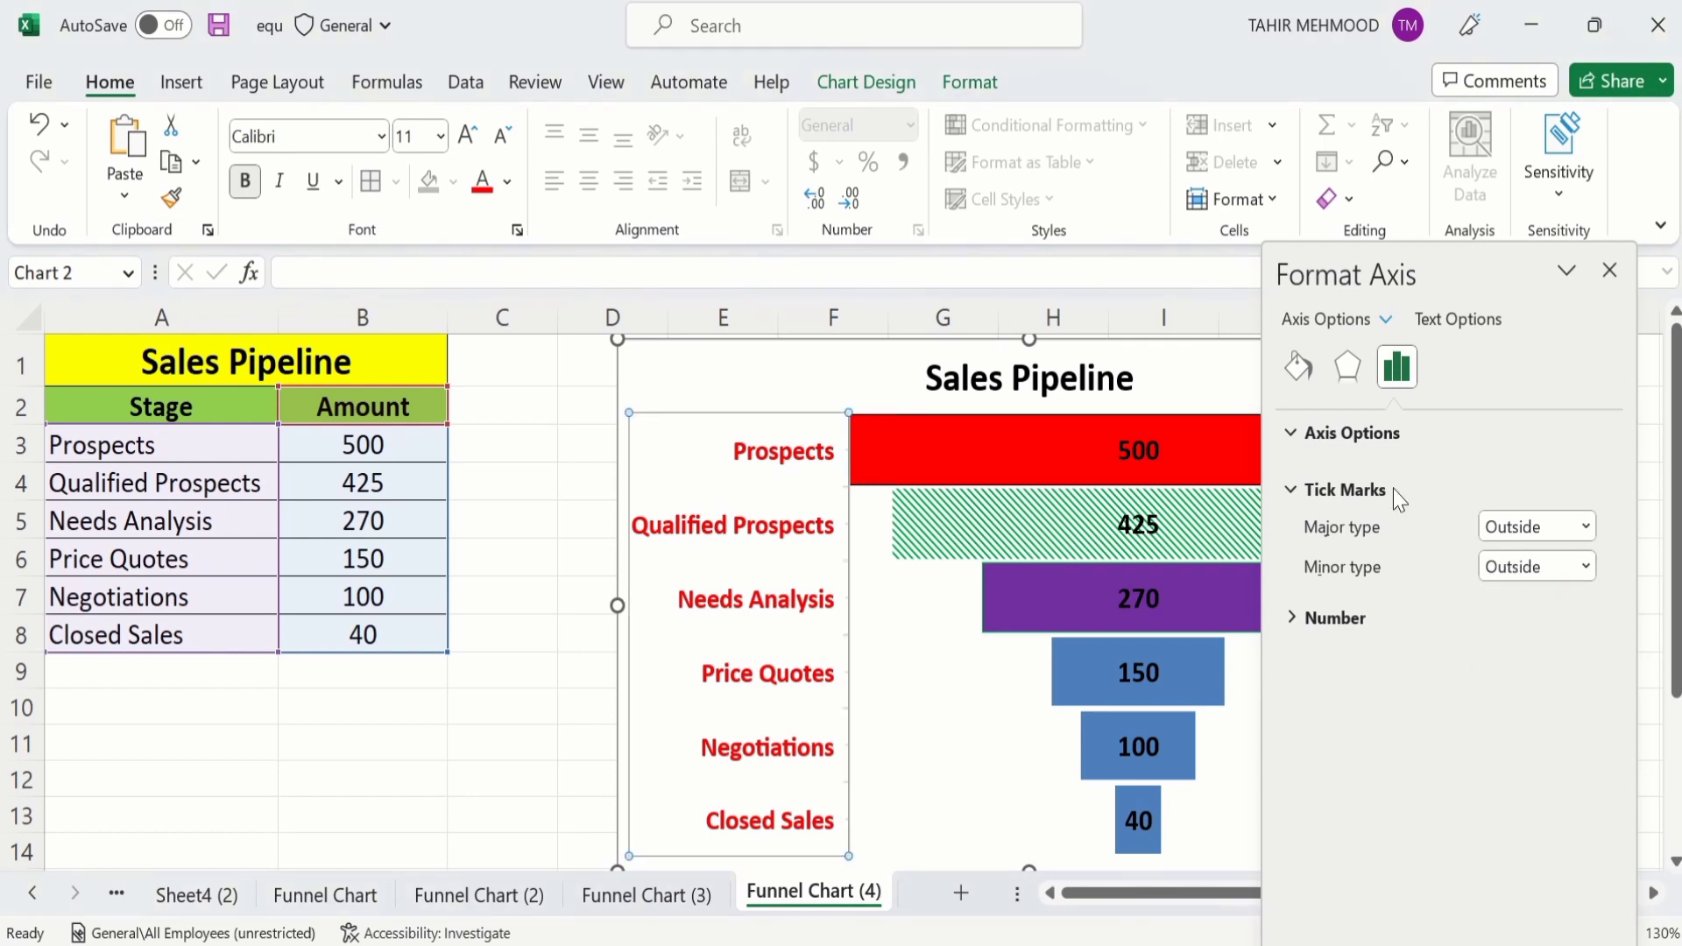
pyautogui.click(1301, 368)
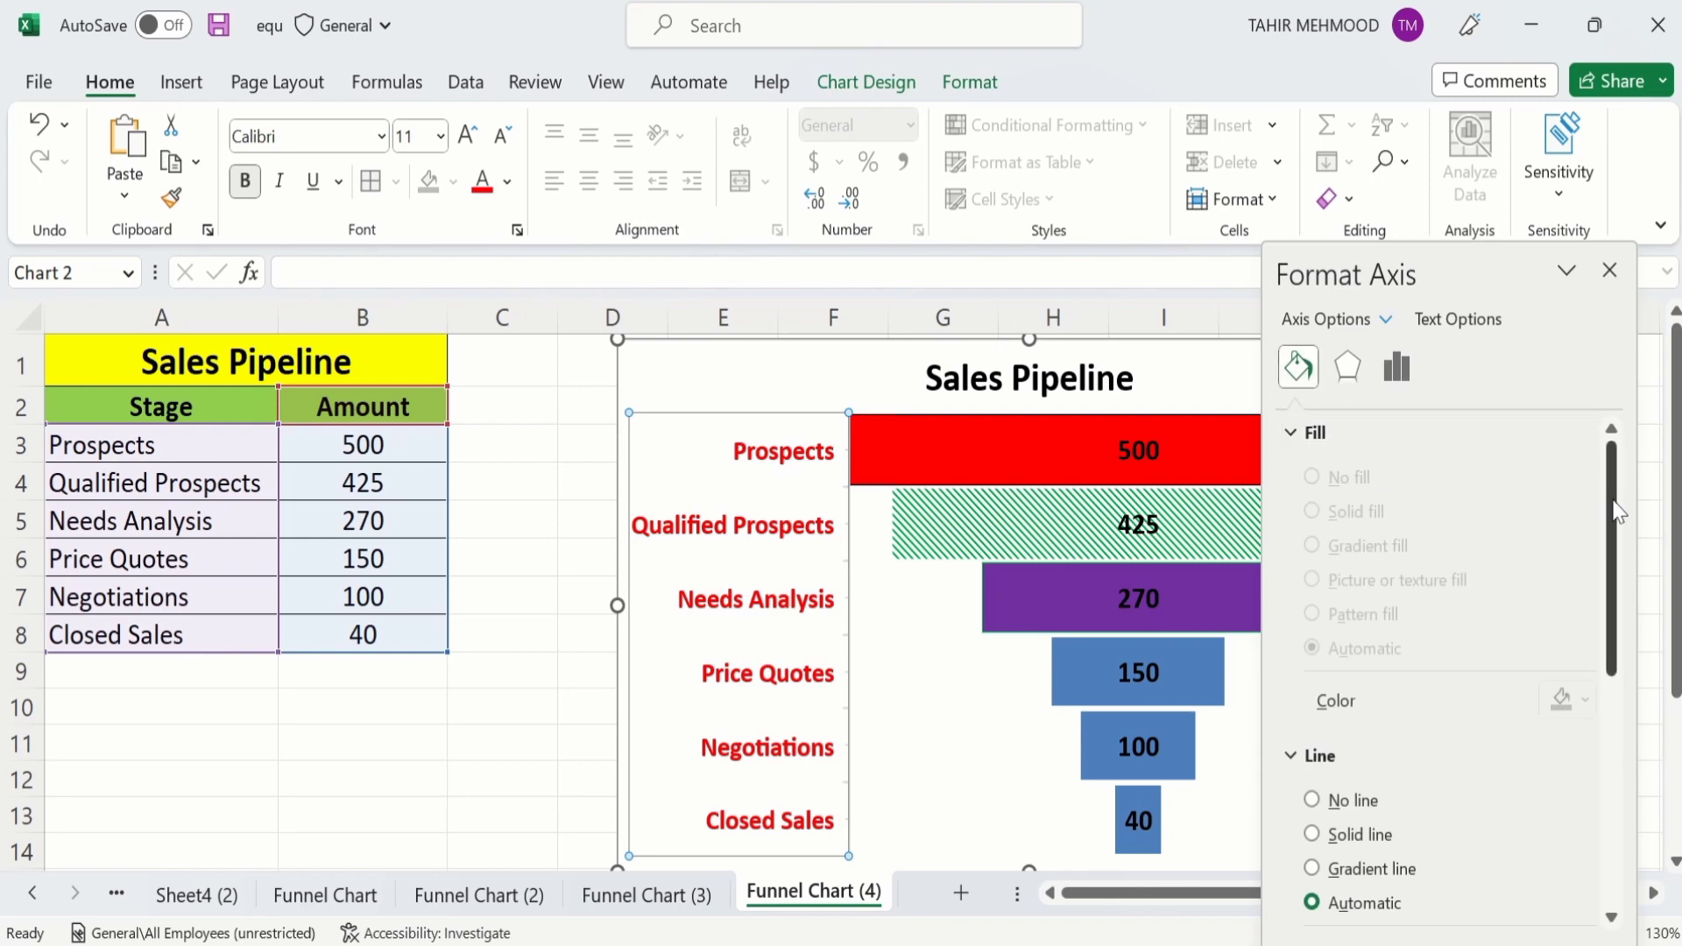
# Format the stage axis line as a solid black line with 1.5 pt width.
pyautogui.moveTo(1616, 510); pyautogui.dragTo(1581, 620)
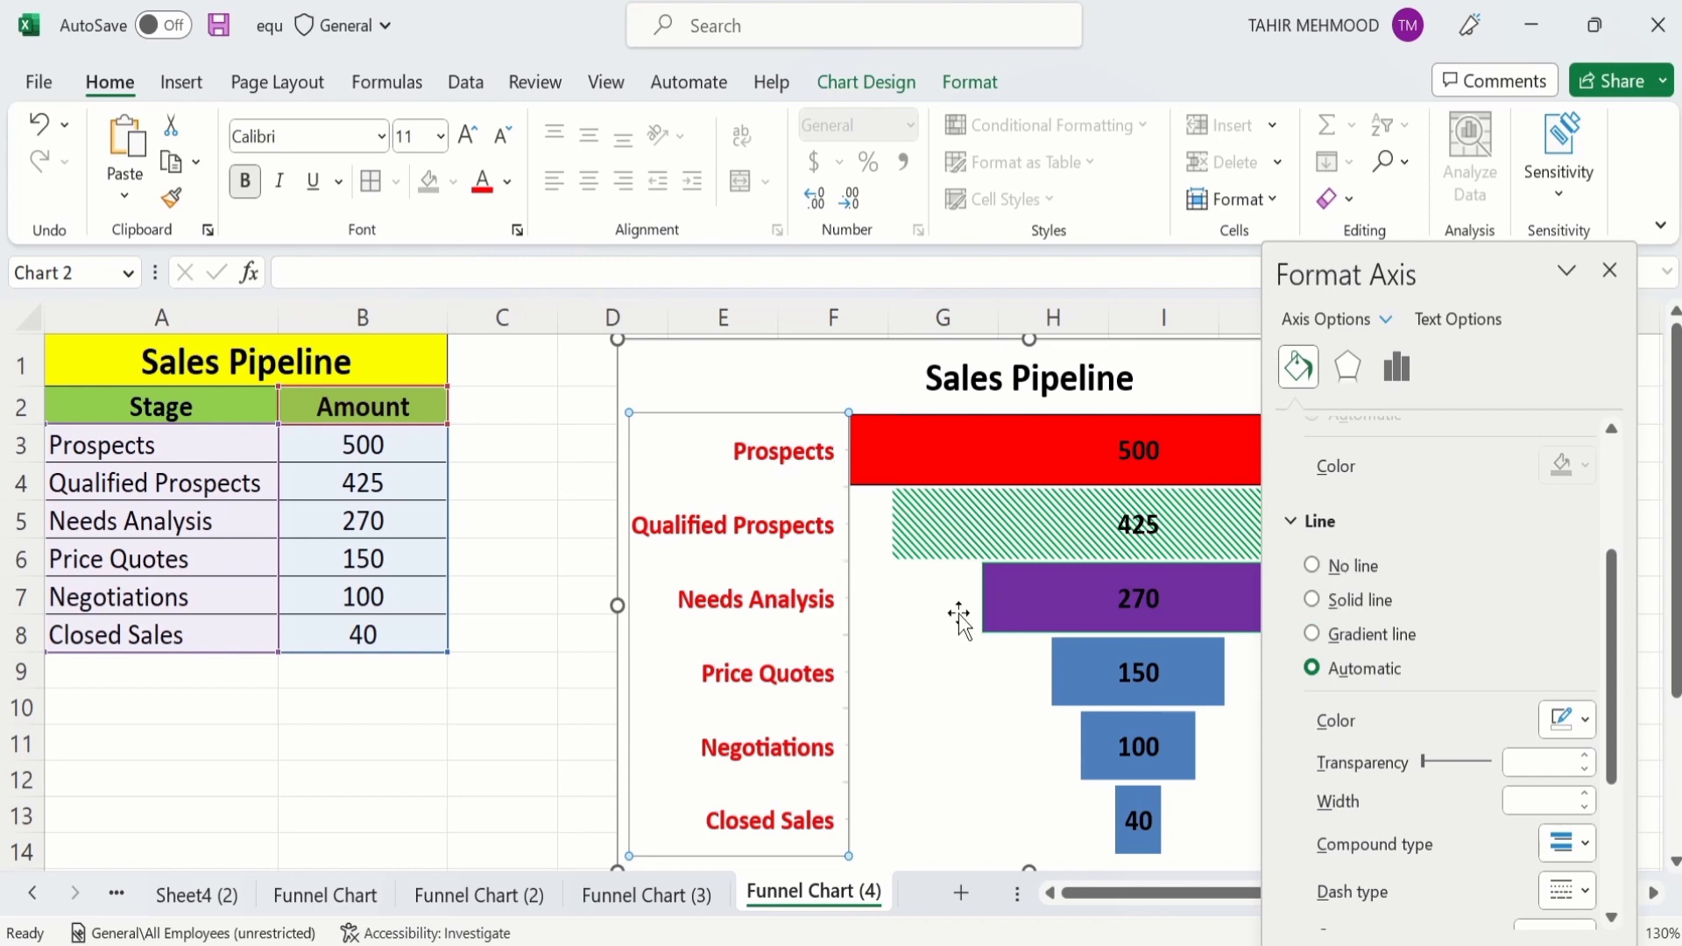
pyautogui.click(1312, 600)
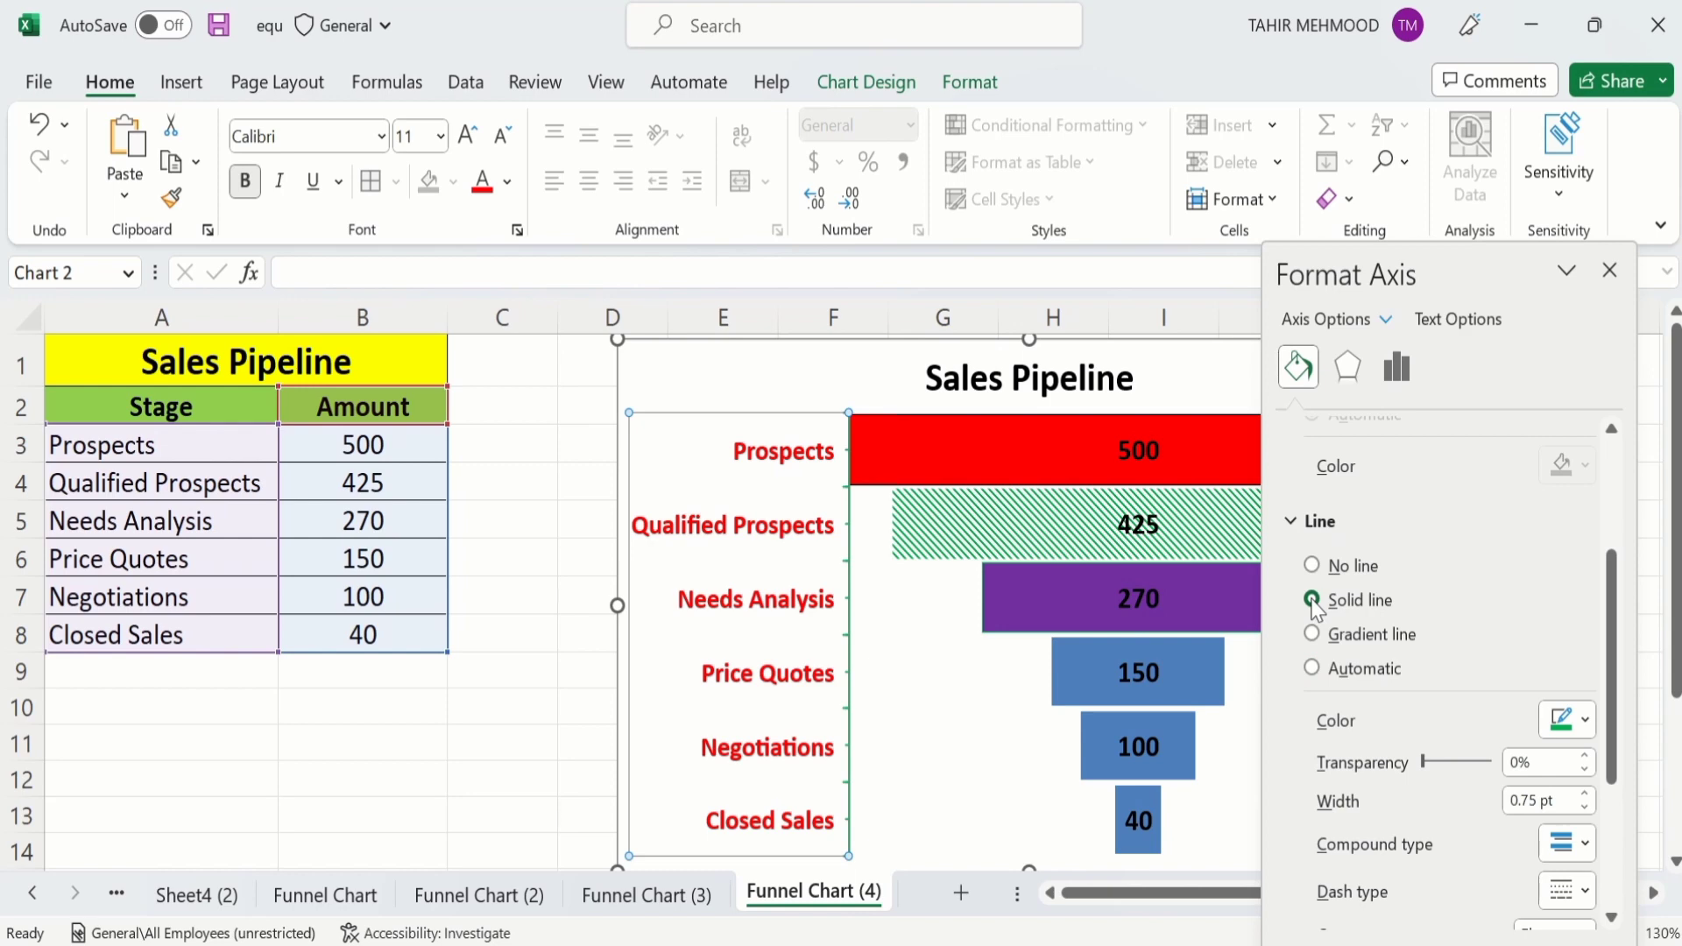
pyautogui.click(1587, 721)
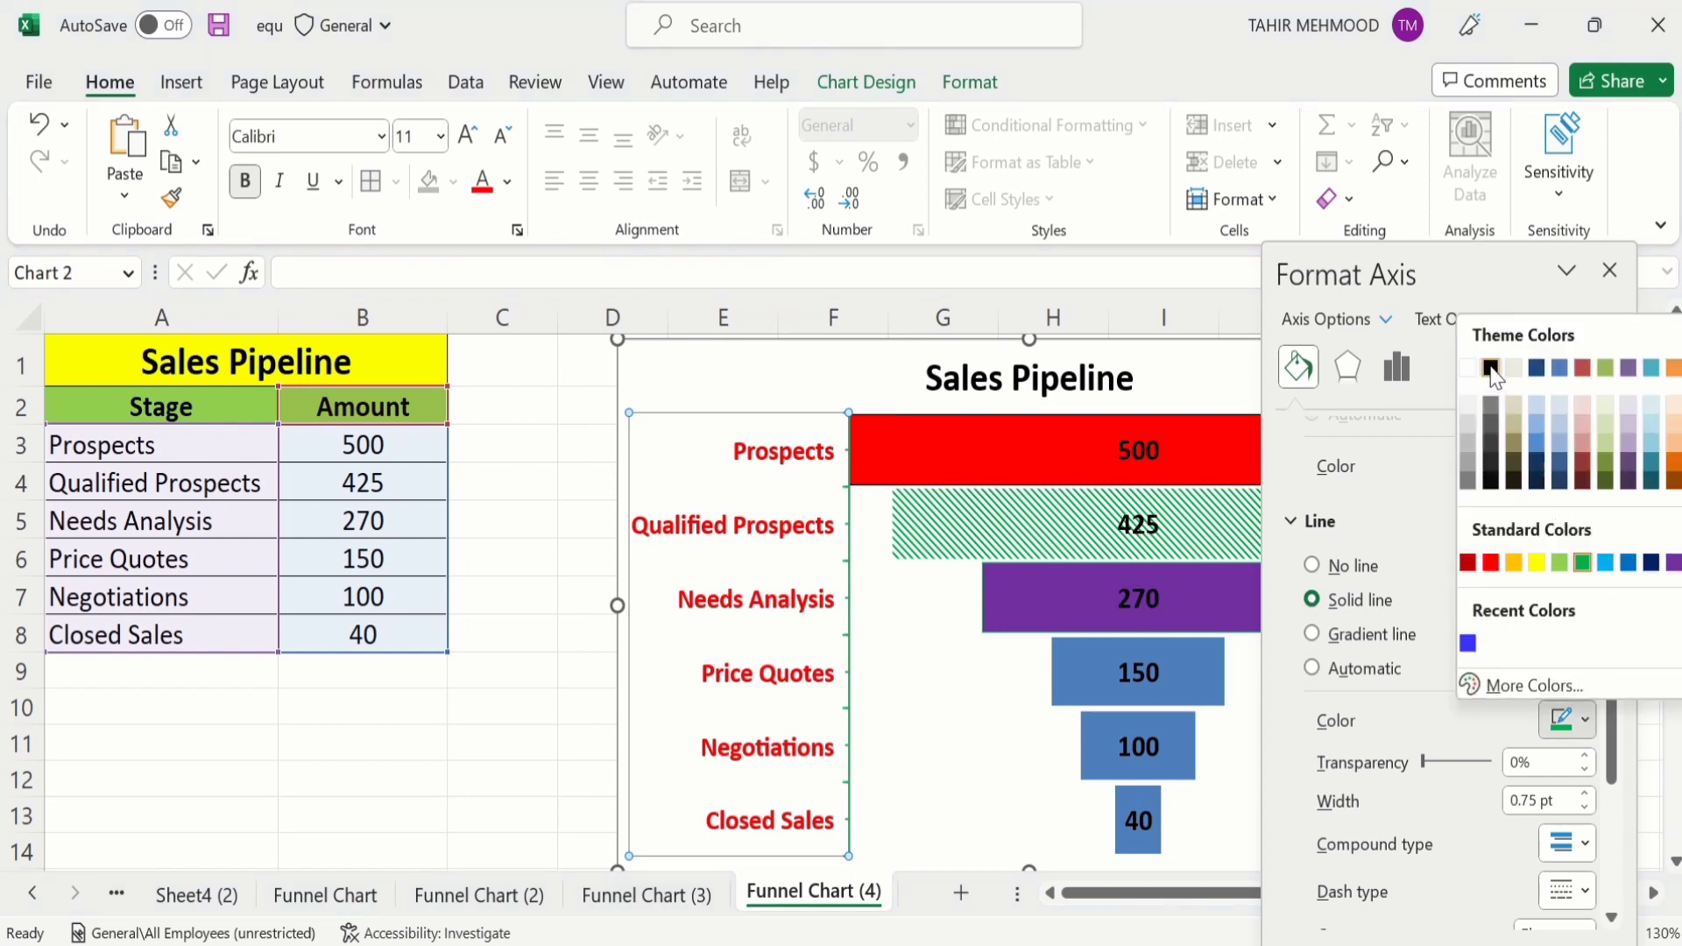
pyautogui.click(1492, 369)
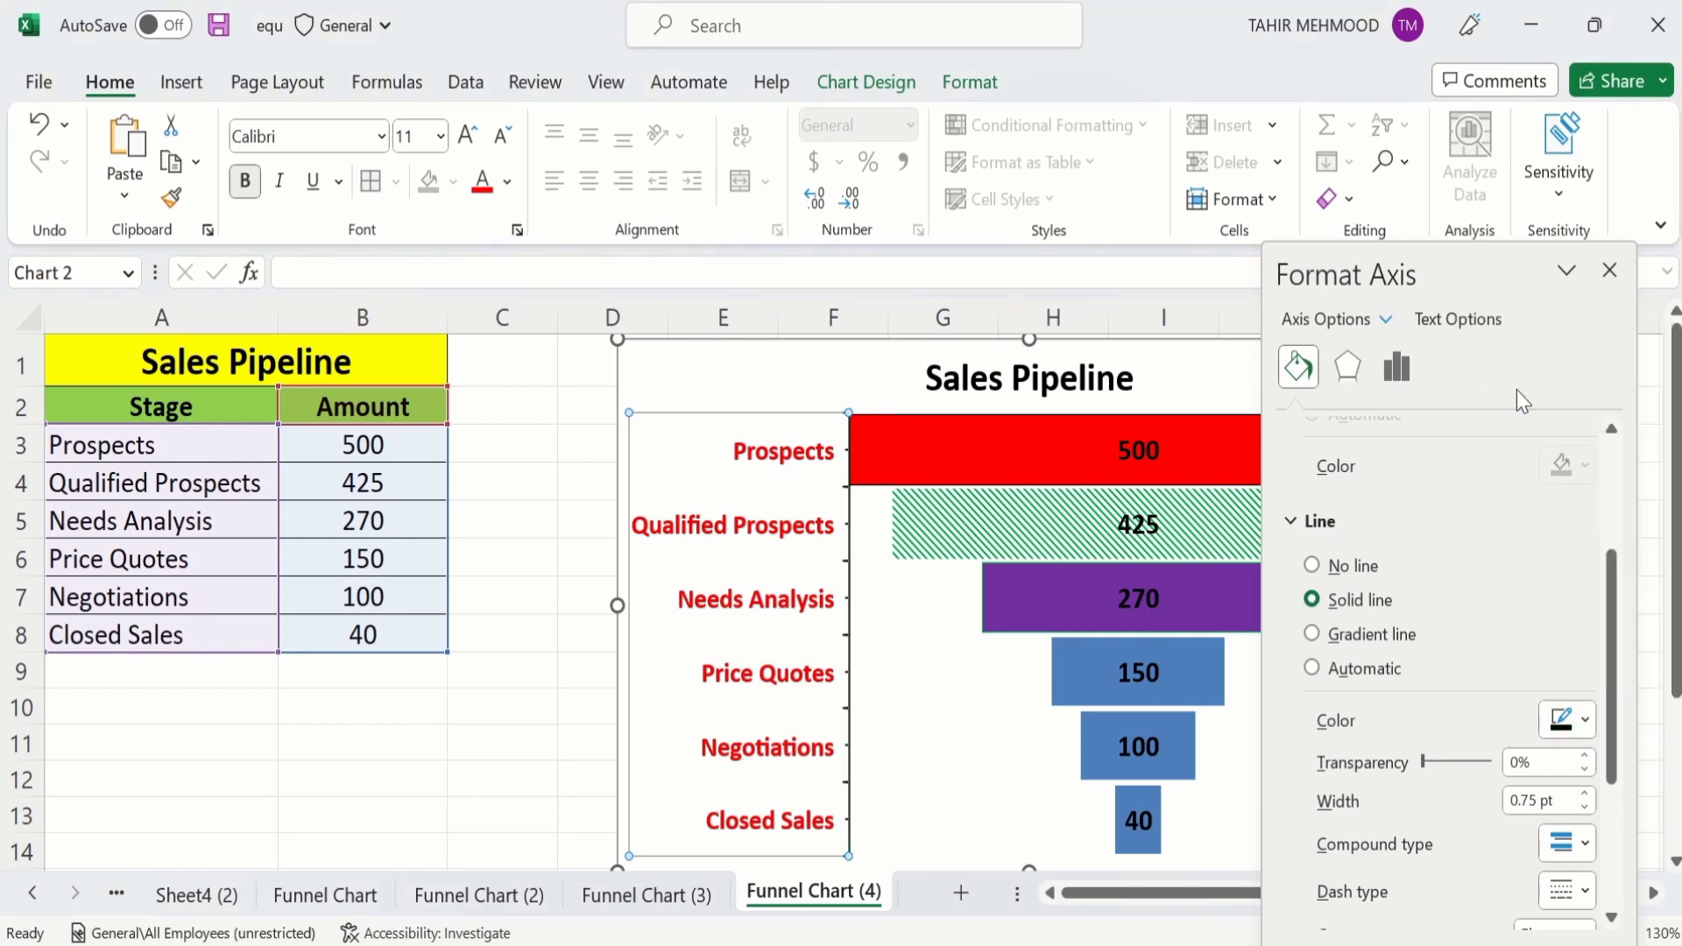
pyautogui.click(1585, 794)
pyautogui.click(1585, 794)
pyautogui.click(1586, 794)
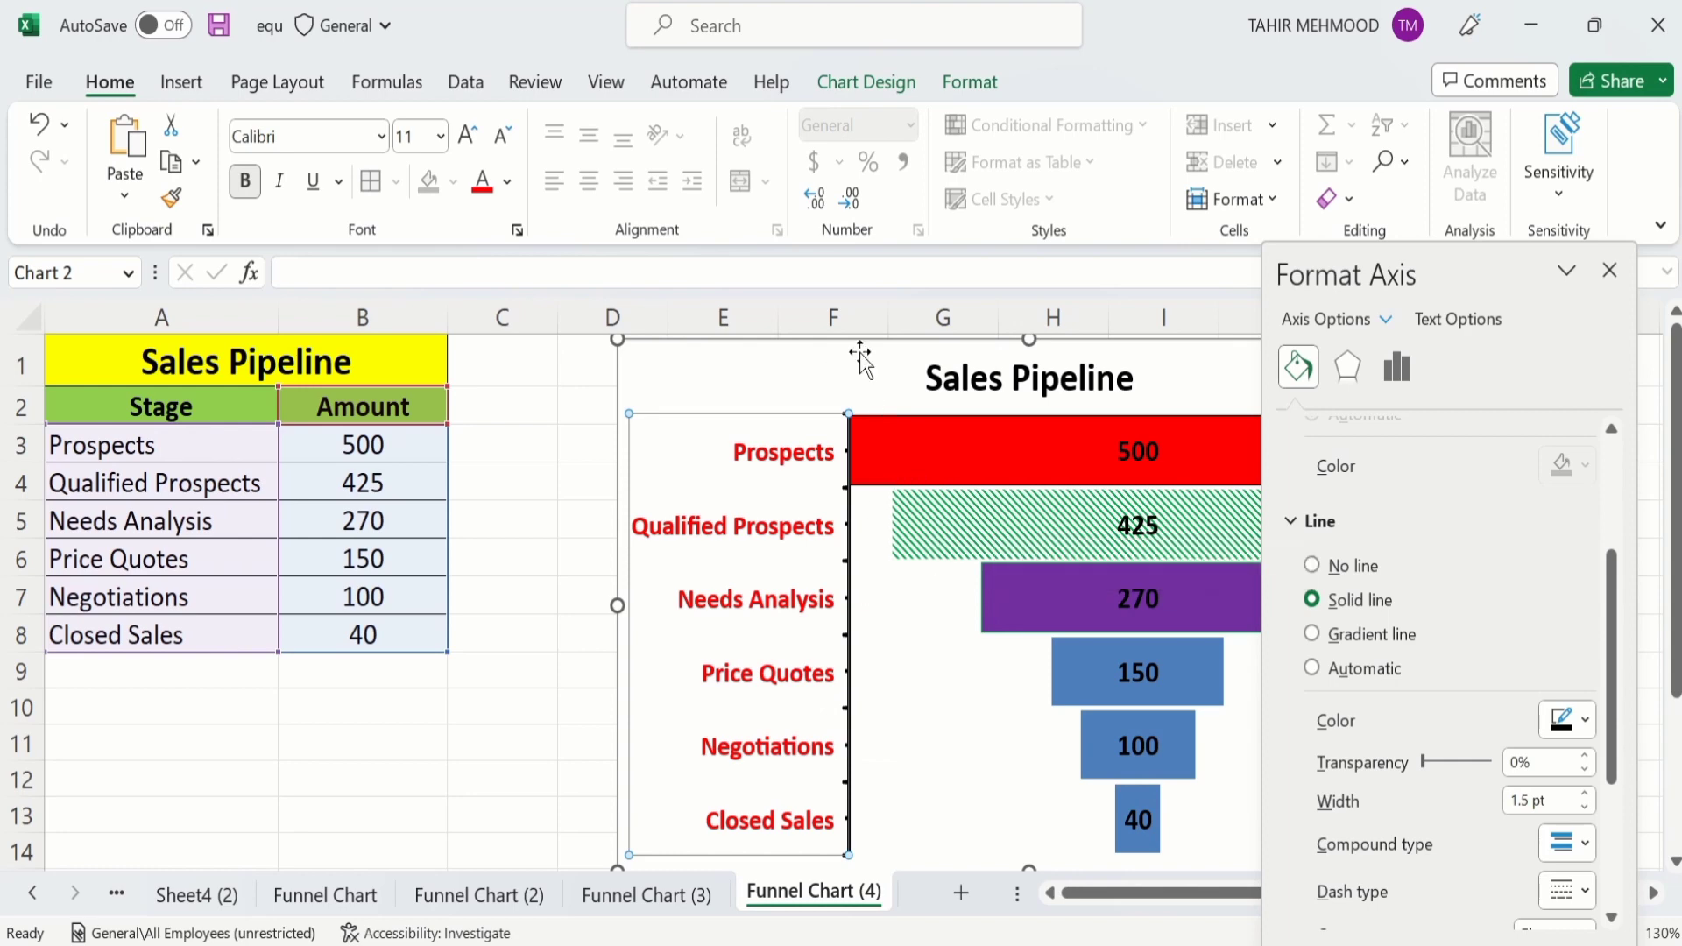
pyautogui.click(793, 372)
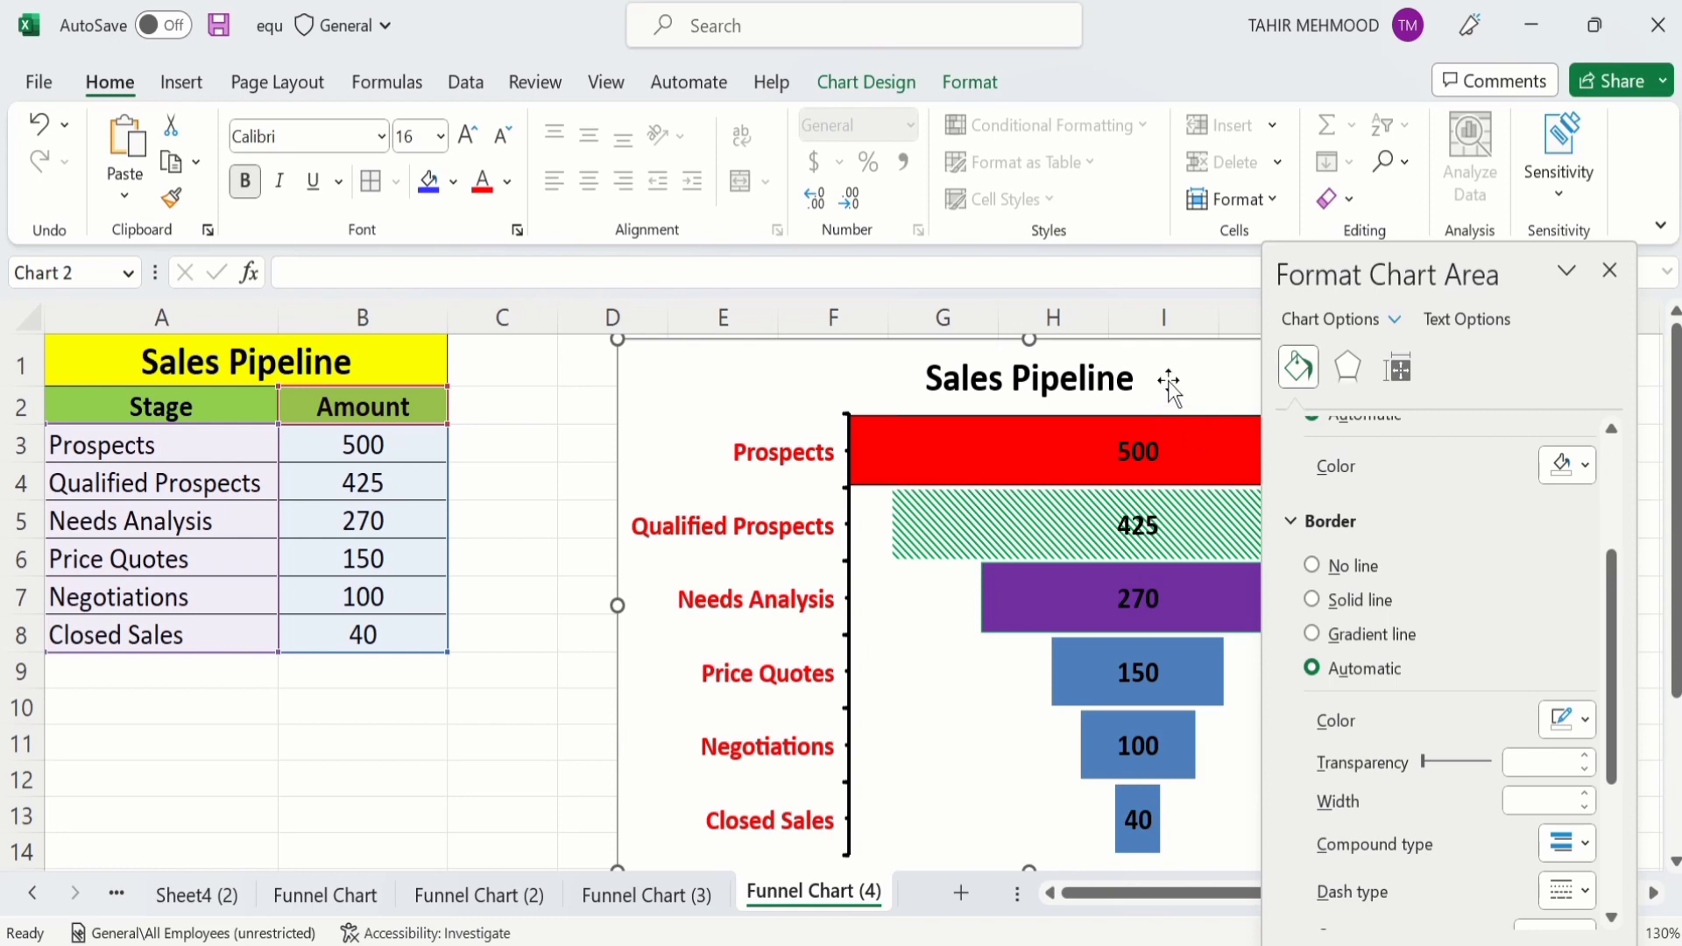
# Reduce the funnel bars' gap width until the bars touch with no gaps.
pyautogui.rightClick(1178, 447)
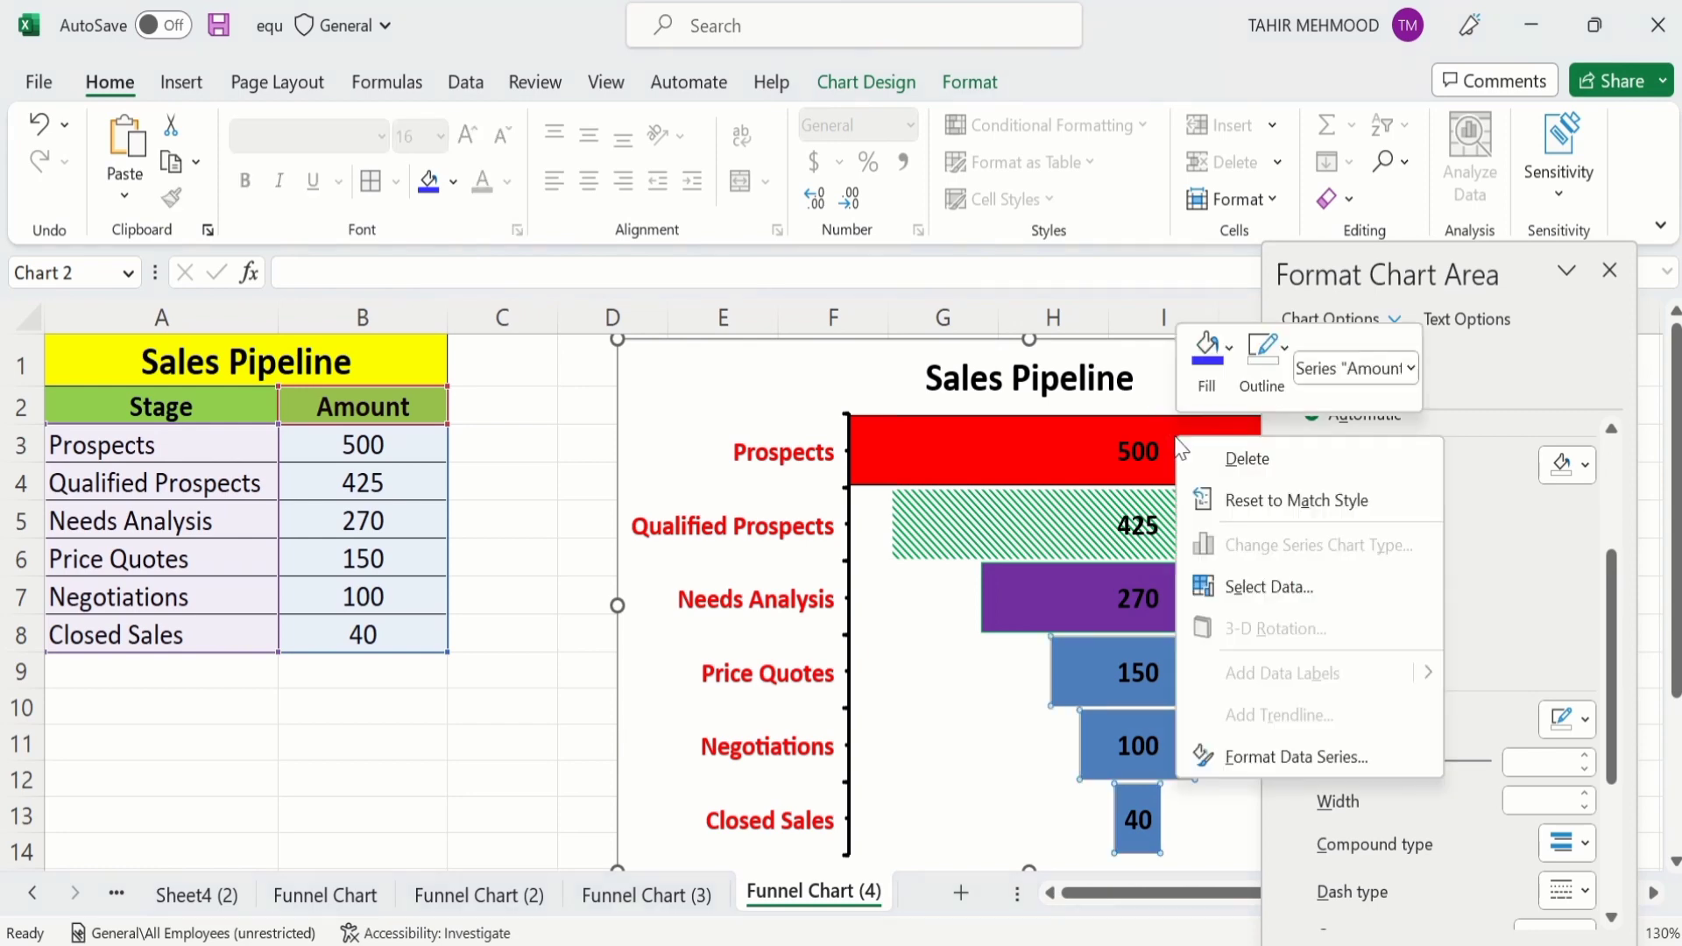
pyautogui.click(1248, 758)
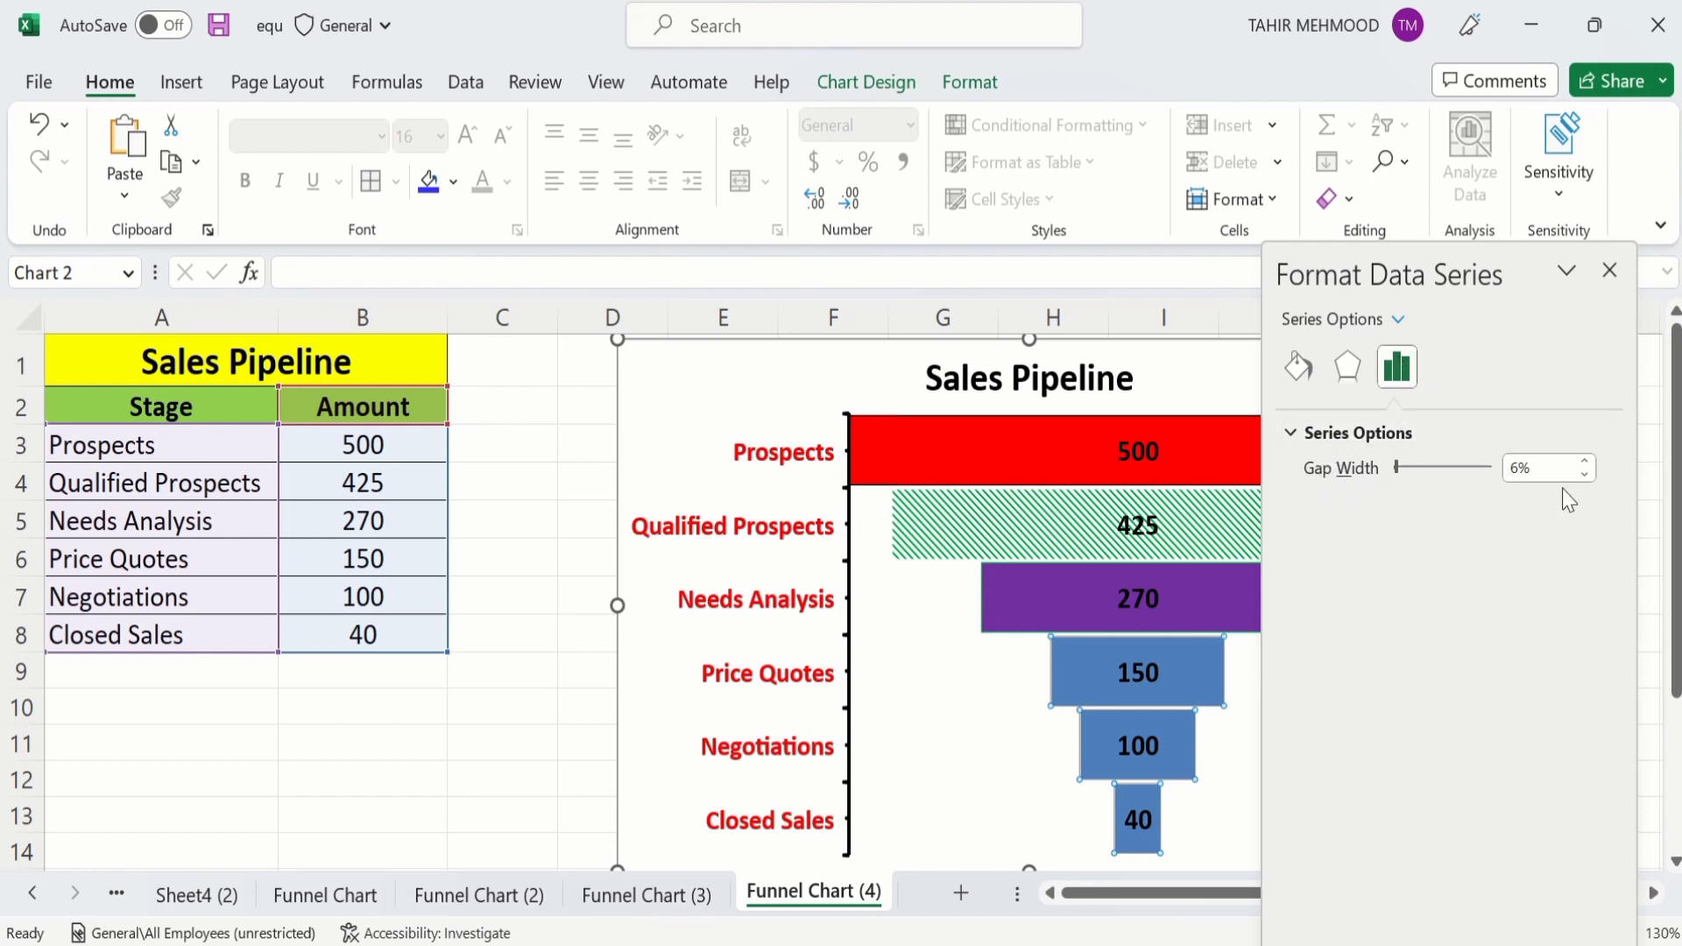
pyautogui.click(1585, 474)
pyautogui.click(1584, 474)
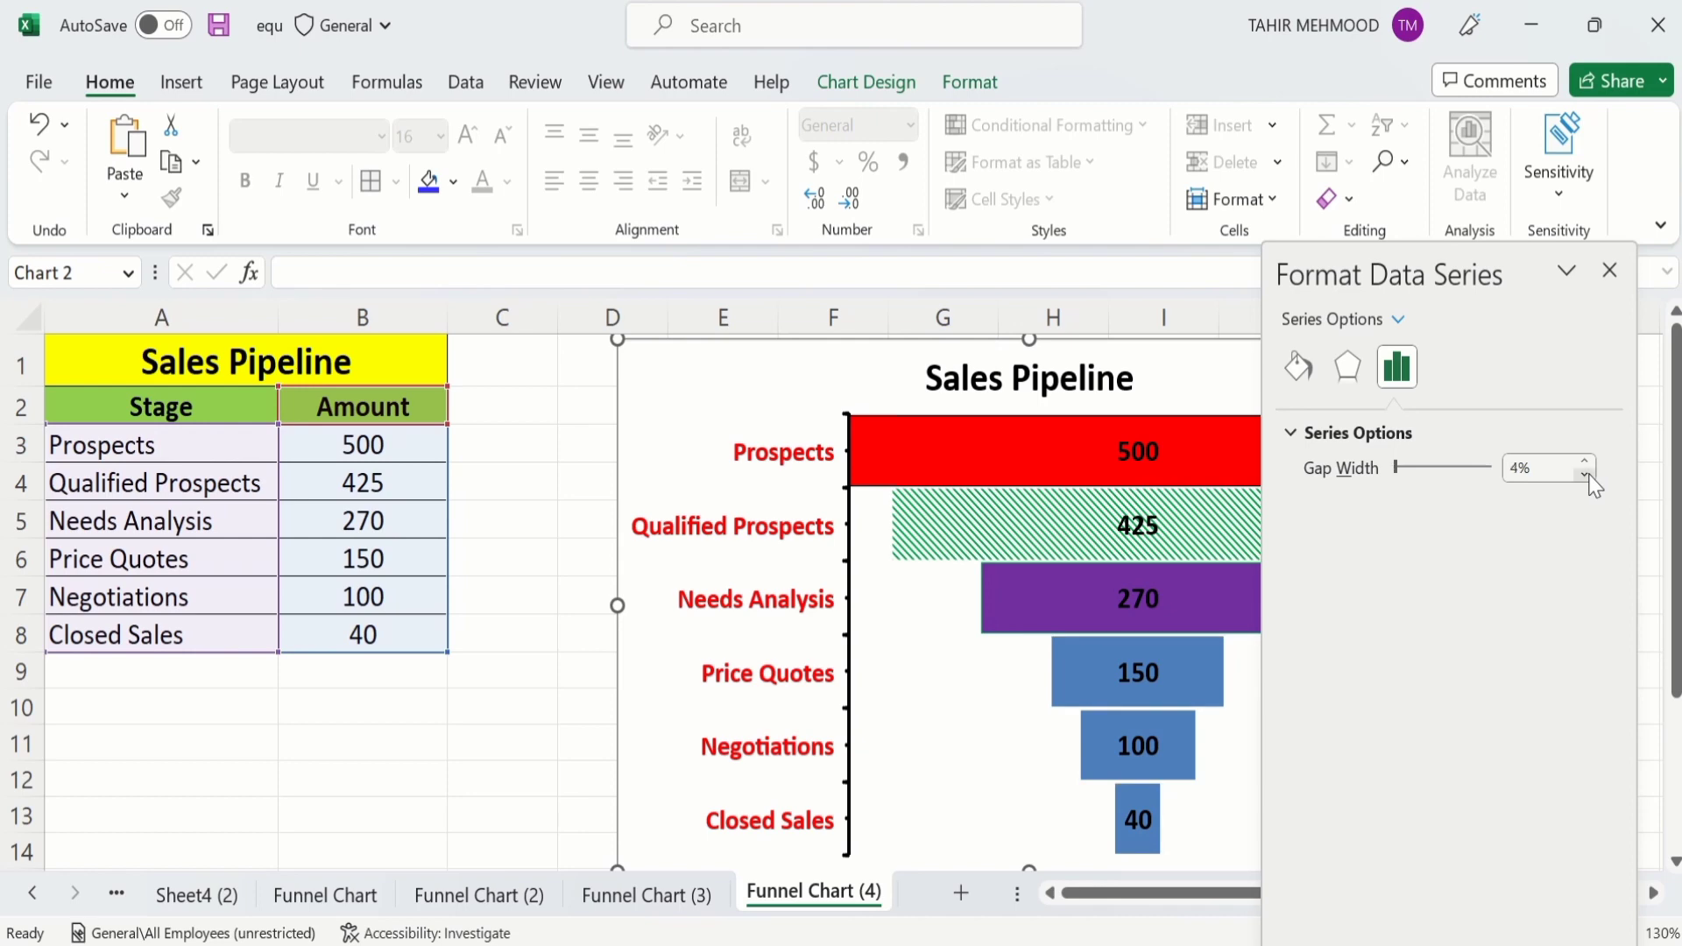
pyautogui.click(1584, 474)
pyautogui.click(1584, 474)
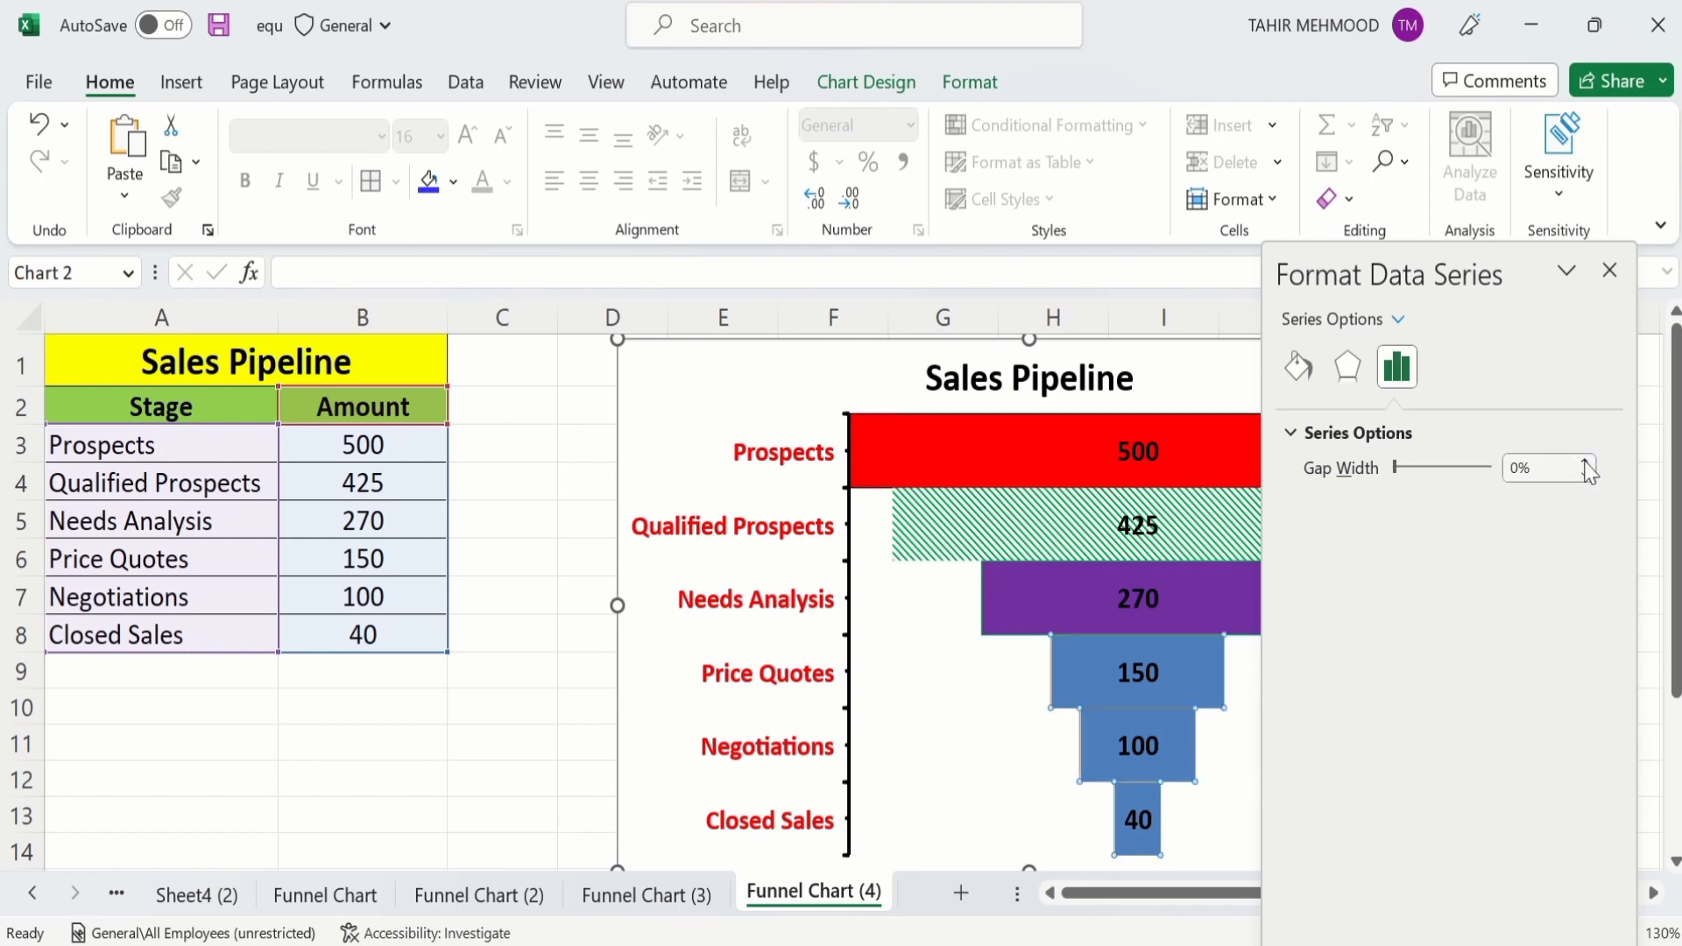
# Raise the funnel bars' gap width back up to 28%.
pyautogui.click(1584, 463)
pyautogui.click(1584, 463)
pyautogui.click(1584, 463)
pyautogui.click(1585, 462)
pyautogui.click(1585, 463)
pyautogui.click(1585, 463)
pyautogui.click(1585, 462)
pyautogui.click(1585, 463)
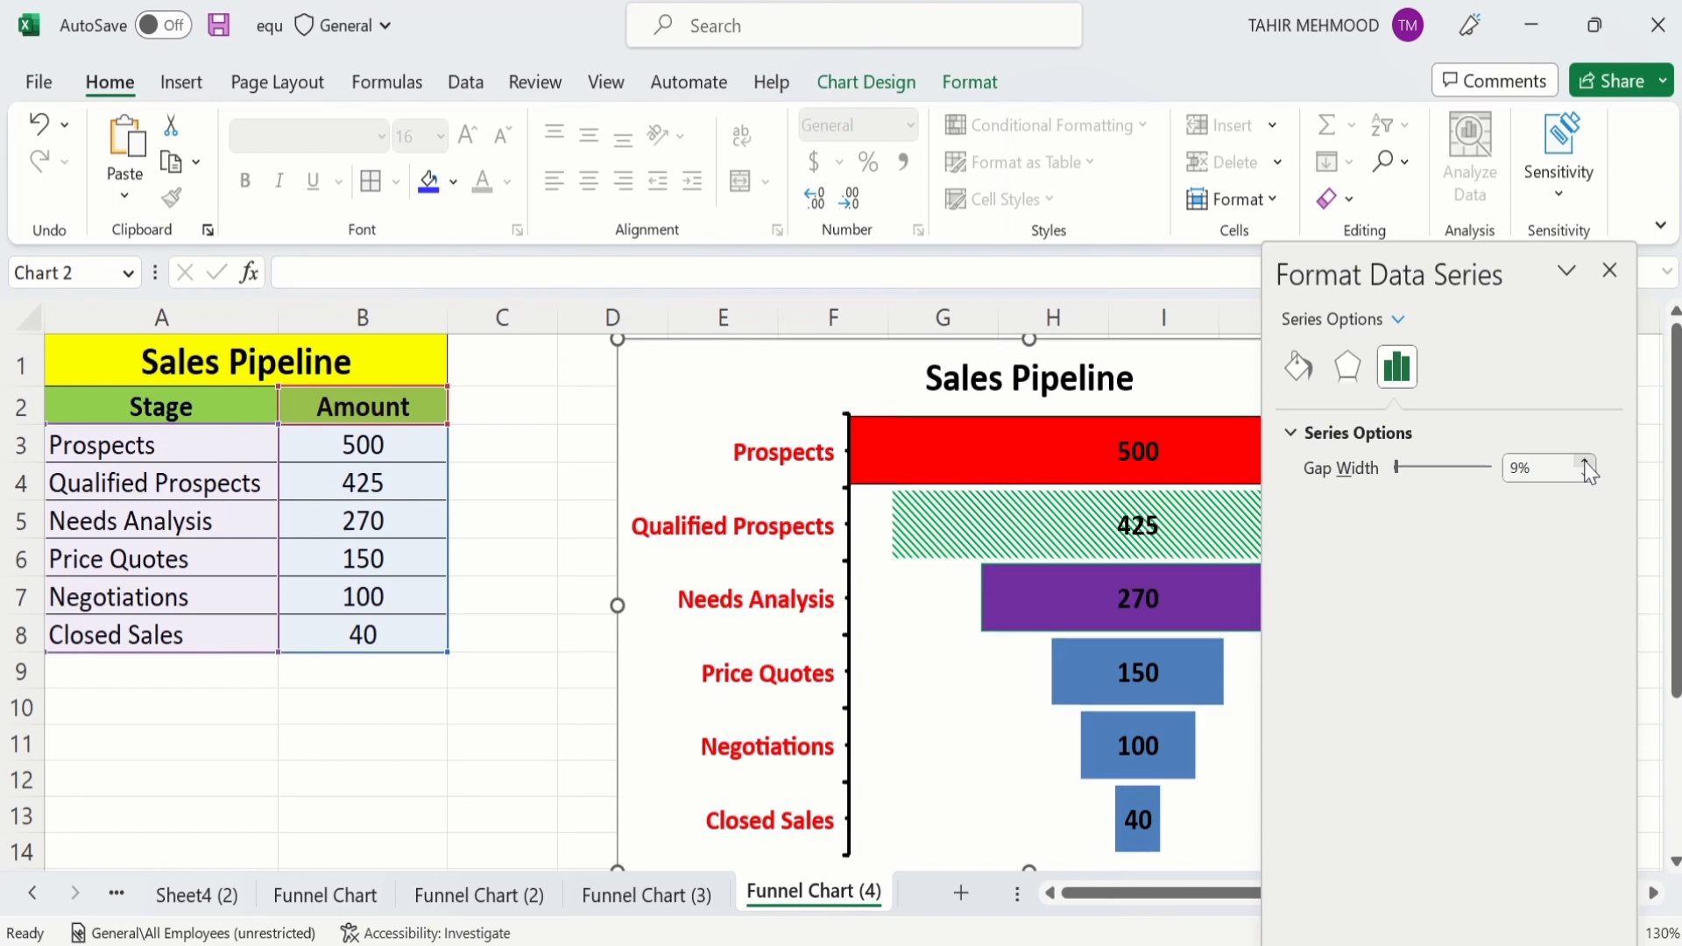
pyautogui.click(1585, 463)
pyautogui.click(1584, 463)
pyautogui.click(1585, 463)
pyautogui.click(1585, 463)
pyautogui.click(1585, 462)
pyautogui.click(1584, 463)
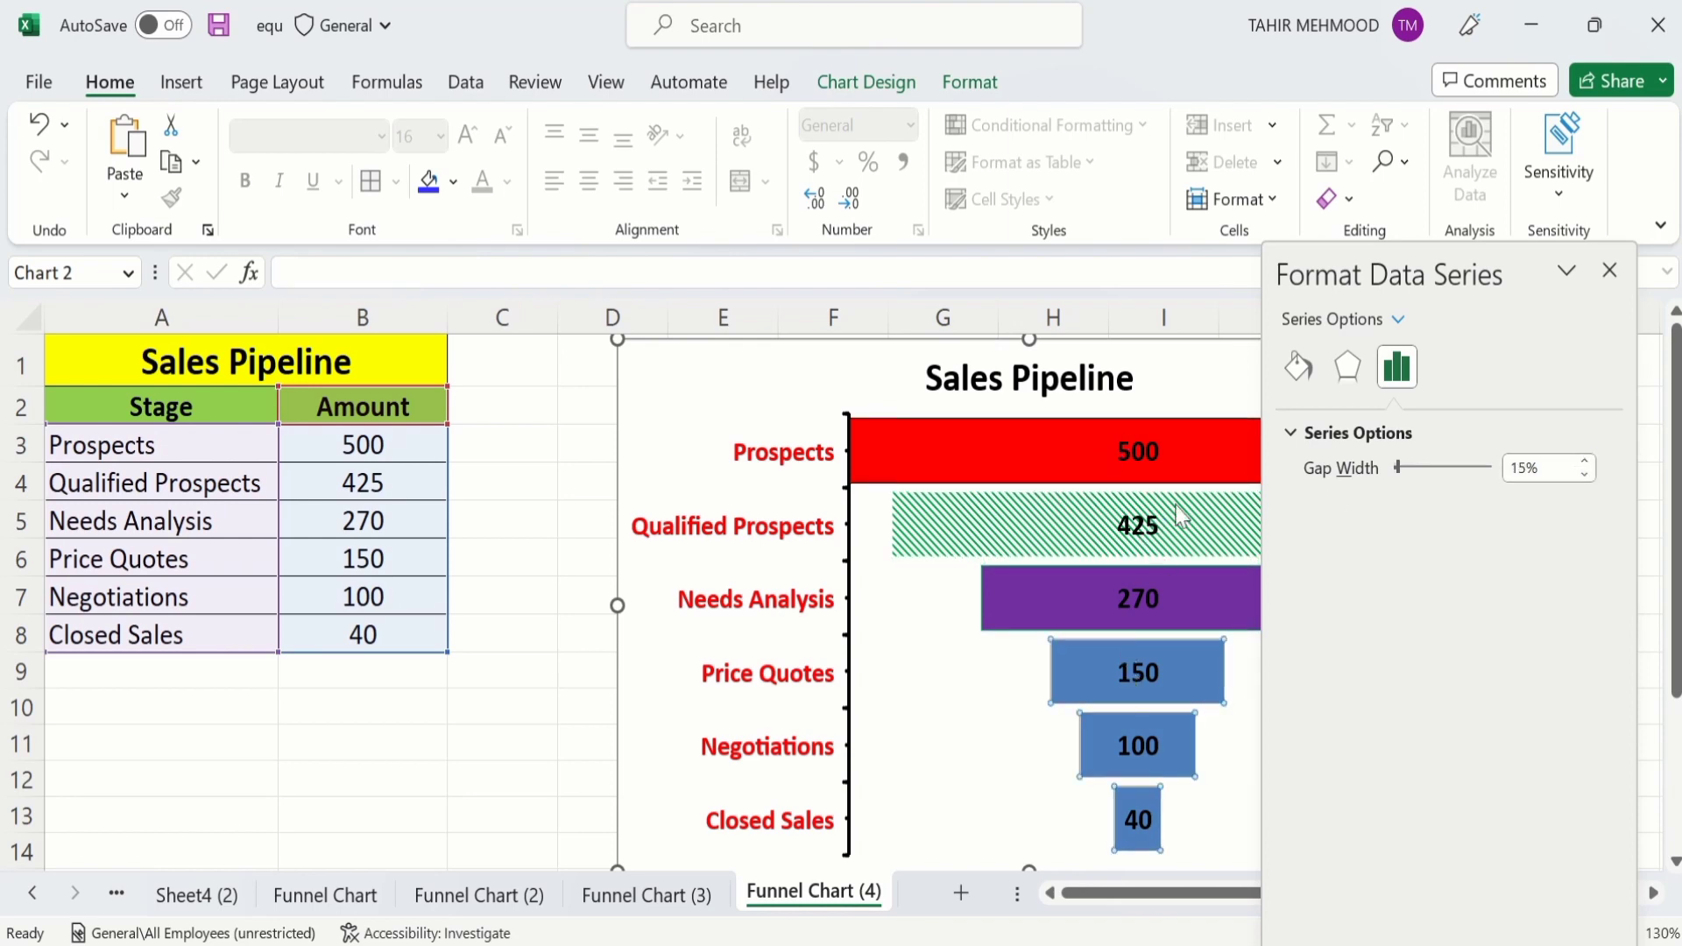
pyautogui.click(1586, 464)
pyautogui.click(1586, 464)
pyautogui.click(1586, 464)
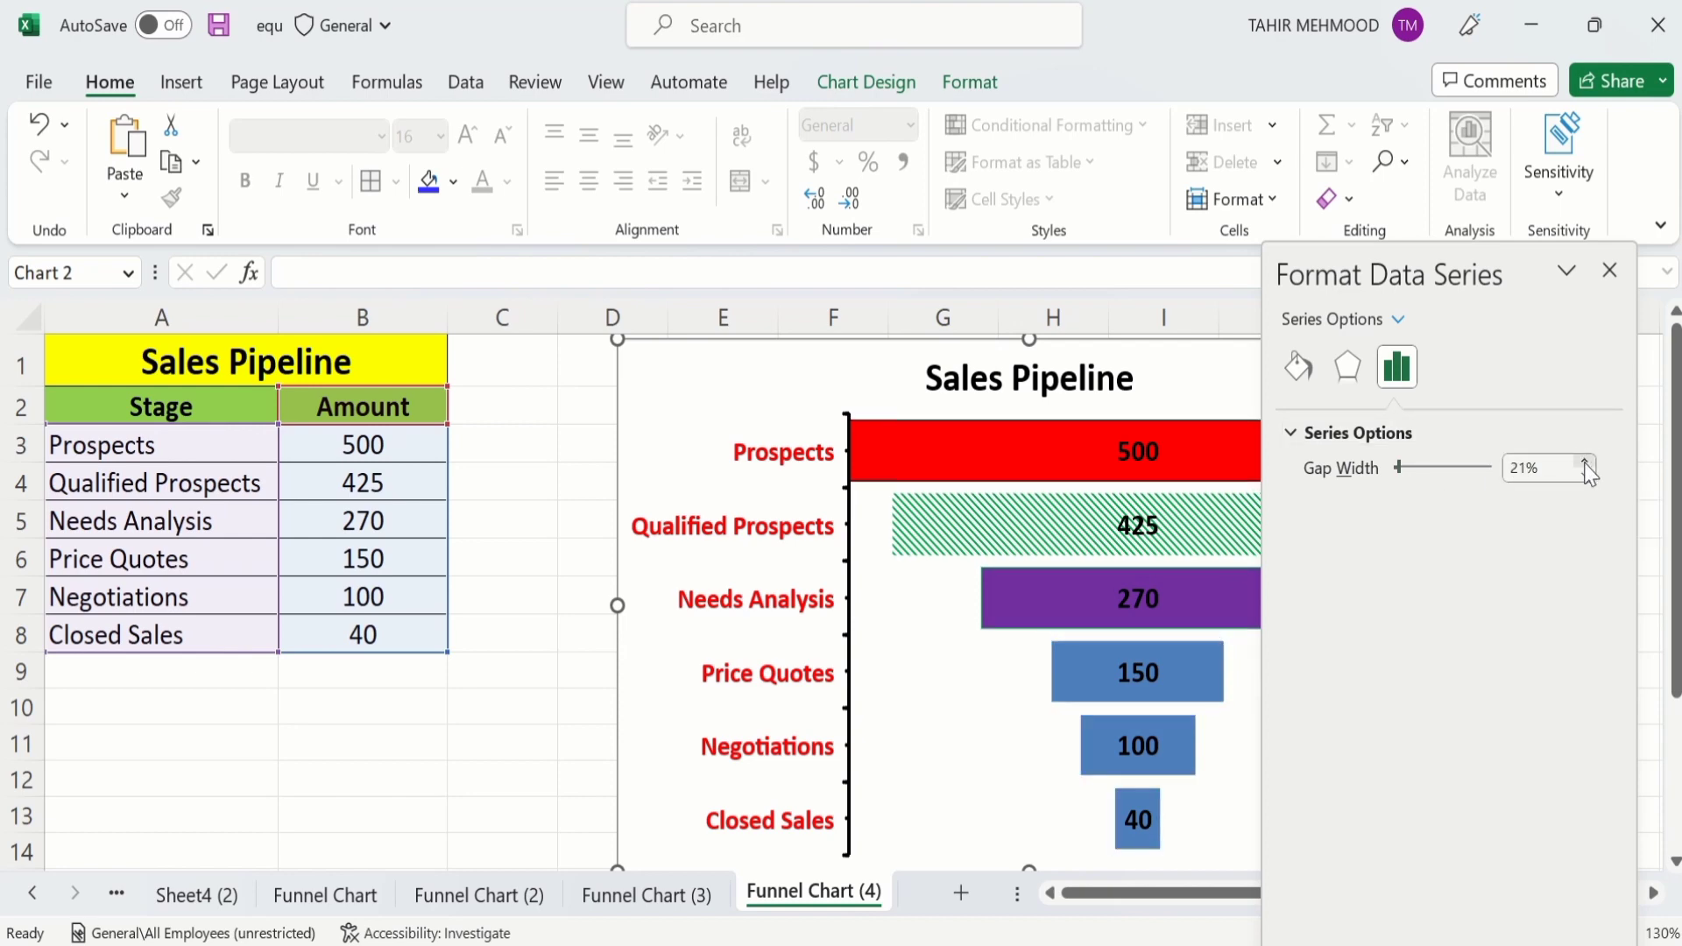
pyautogui.click(1585, 463)
pyautogui.click(1585, 463)
pyautogui.click(1586, 464)
pyautogui.click(1586, 463)
pyautogui.click(1585, 464)
pyautogui.click(1586, 463)
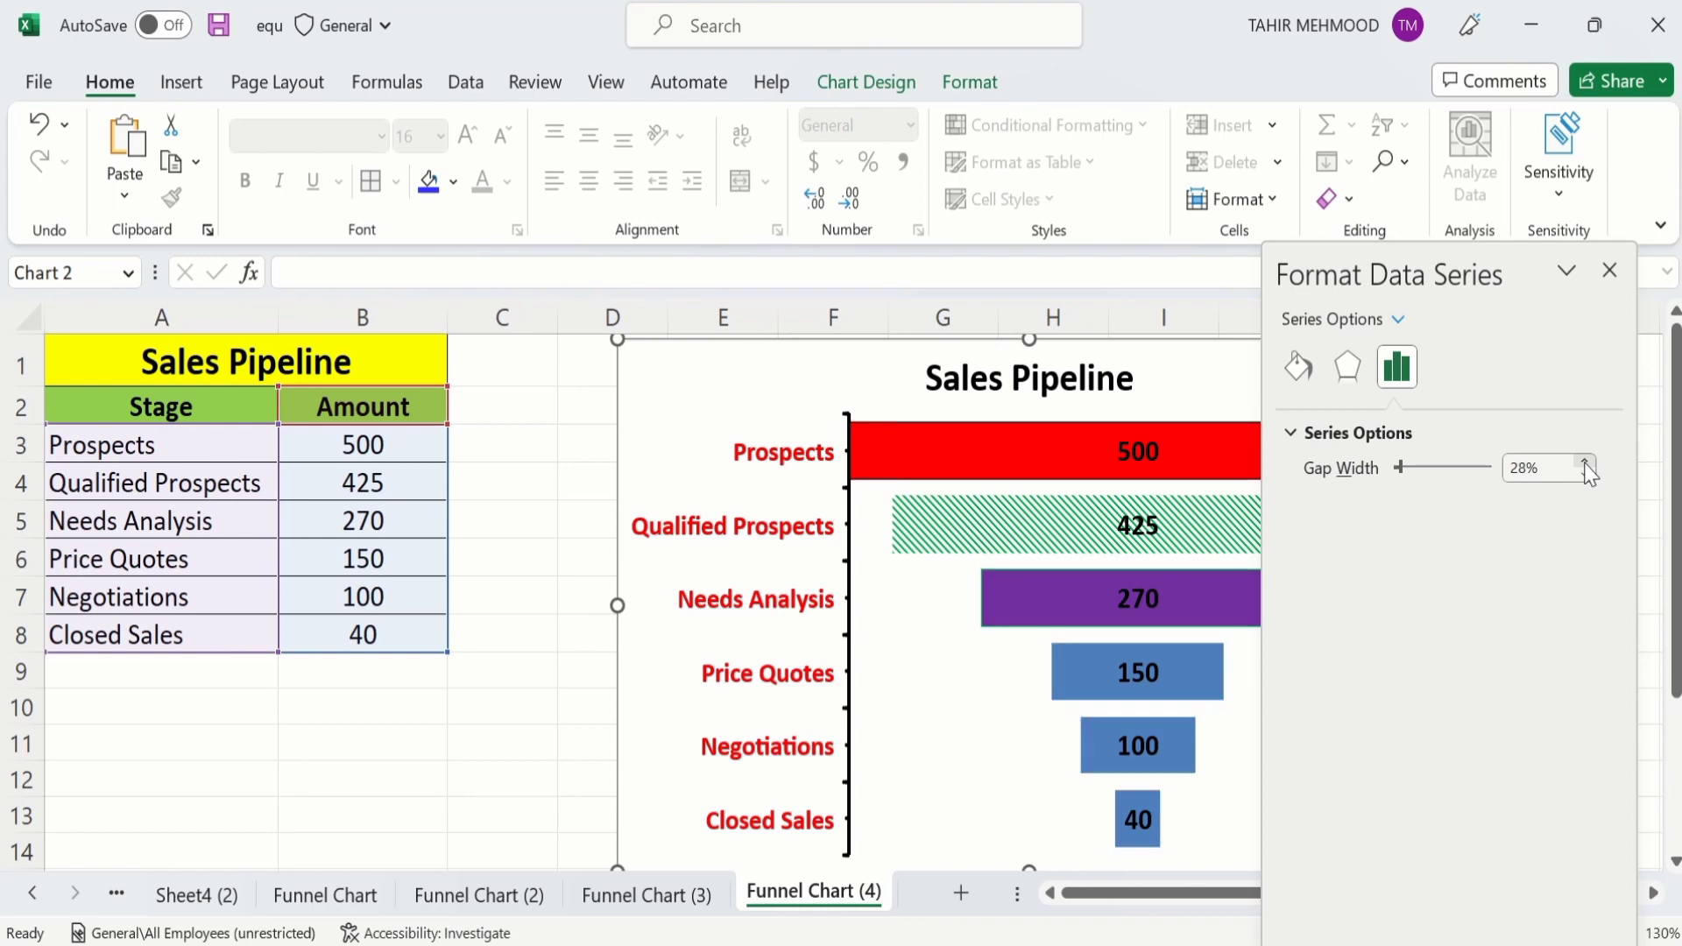